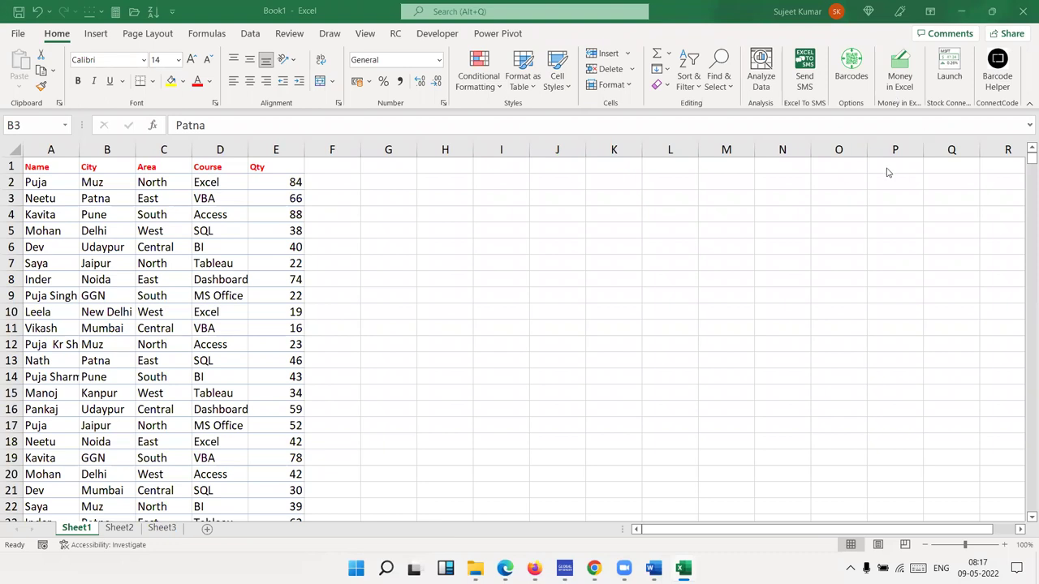
- Enter the lookup name Puja in H3
left_click(461, 197)
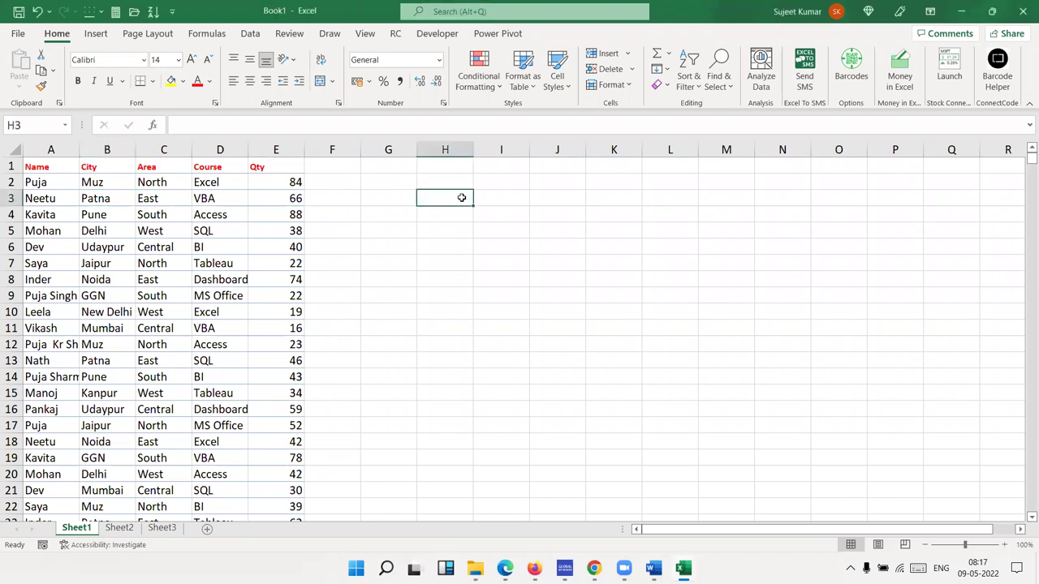
type("Puja")
key("Tab")
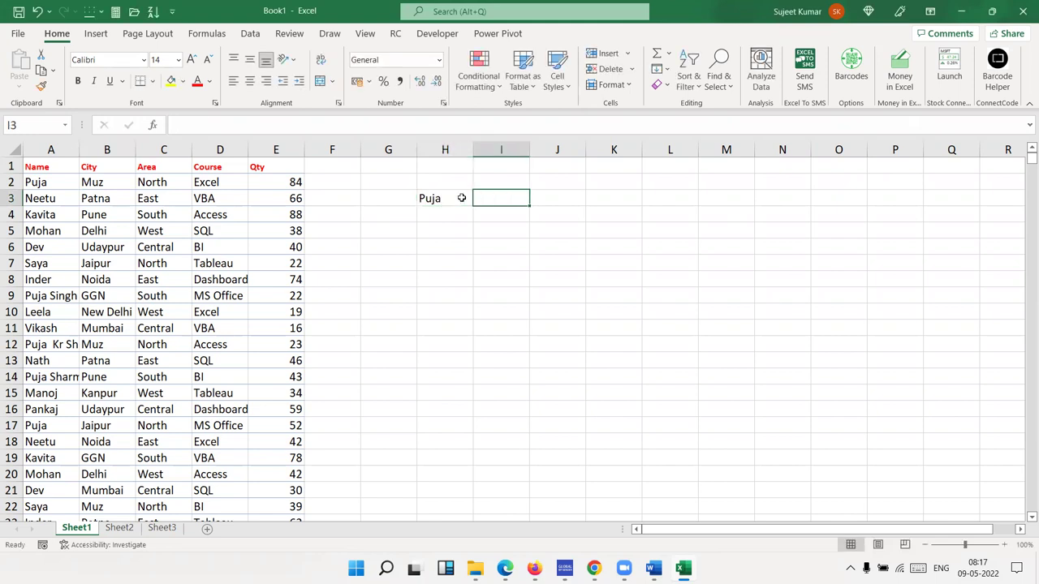
- In J3, enter =VLOOKUP(H3,A:E,5,0) to return Puja's Qty of 84
key("Tab")
type("=vl")
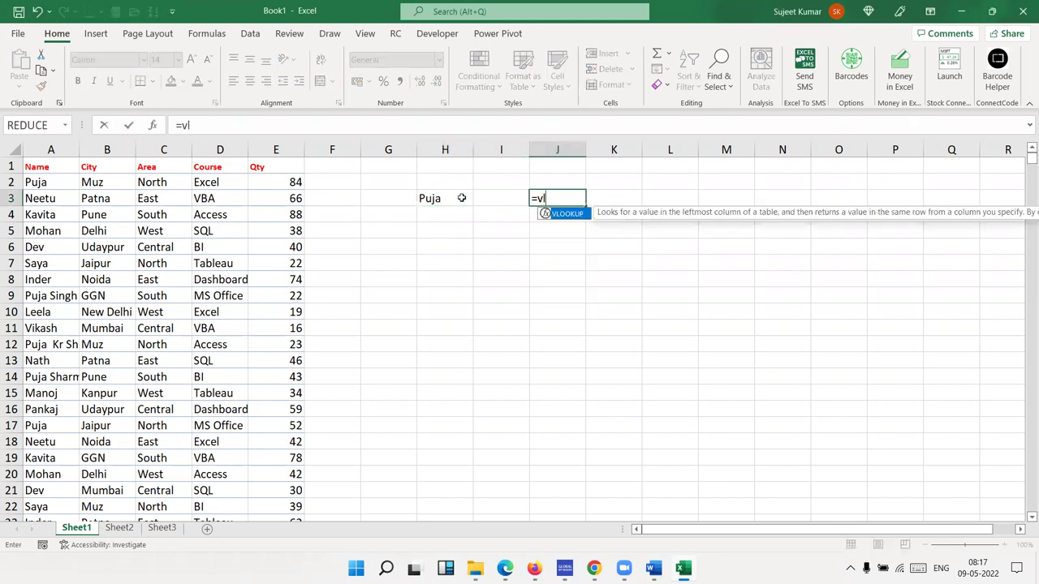
key("Tab")
left_click(461, 198)
type(",")
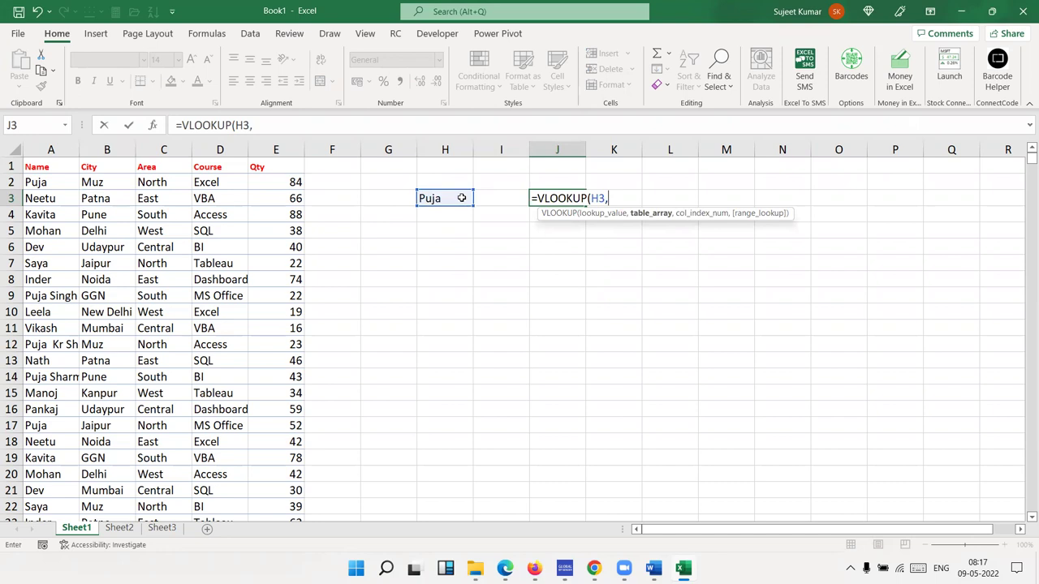
left_click_drag(31, 150, 258, 167)
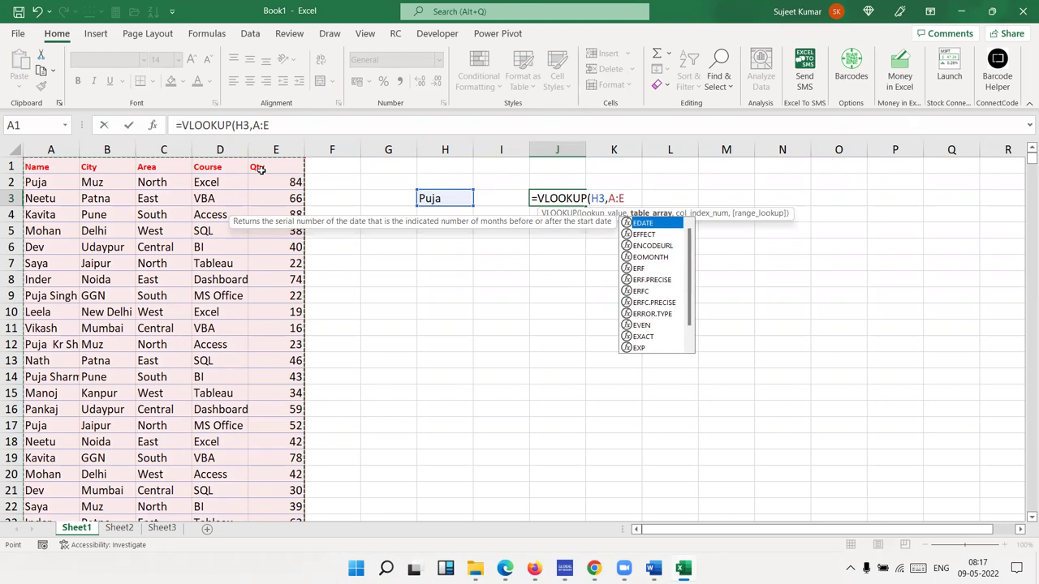
type(",5,0")
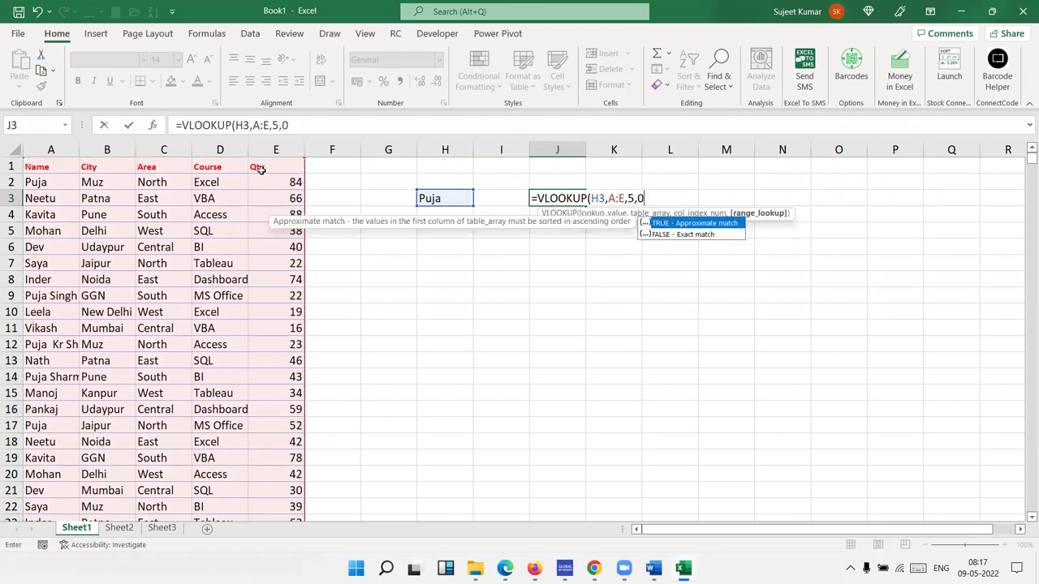
key("Return")
key("Up")
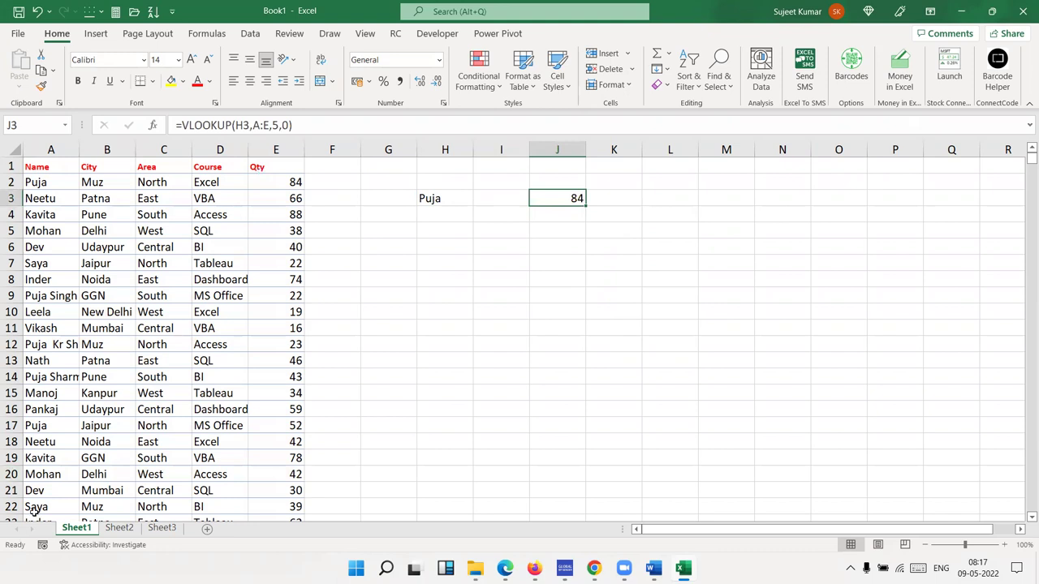
- Copy the city Jaipur from B17 into I3 beside Puja
left_click(112, 428)
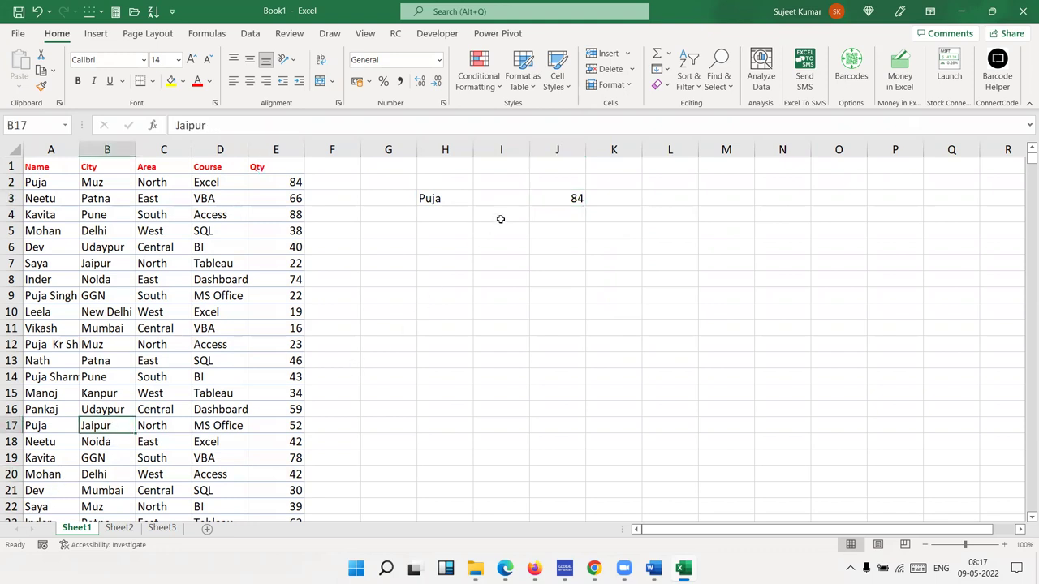
key("ctrl+c")
left_click(520, 198)
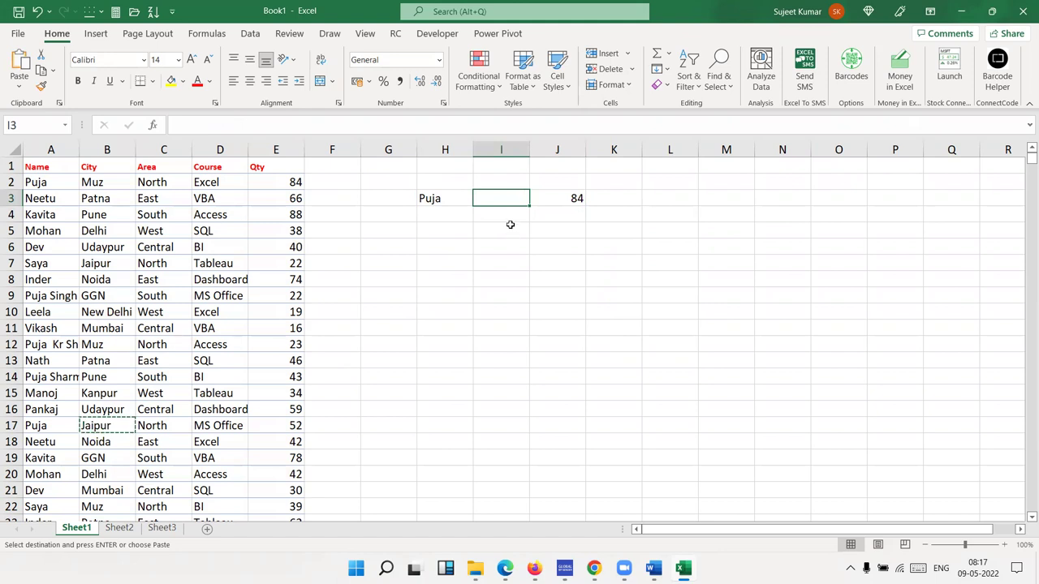
key("ctrl+v")
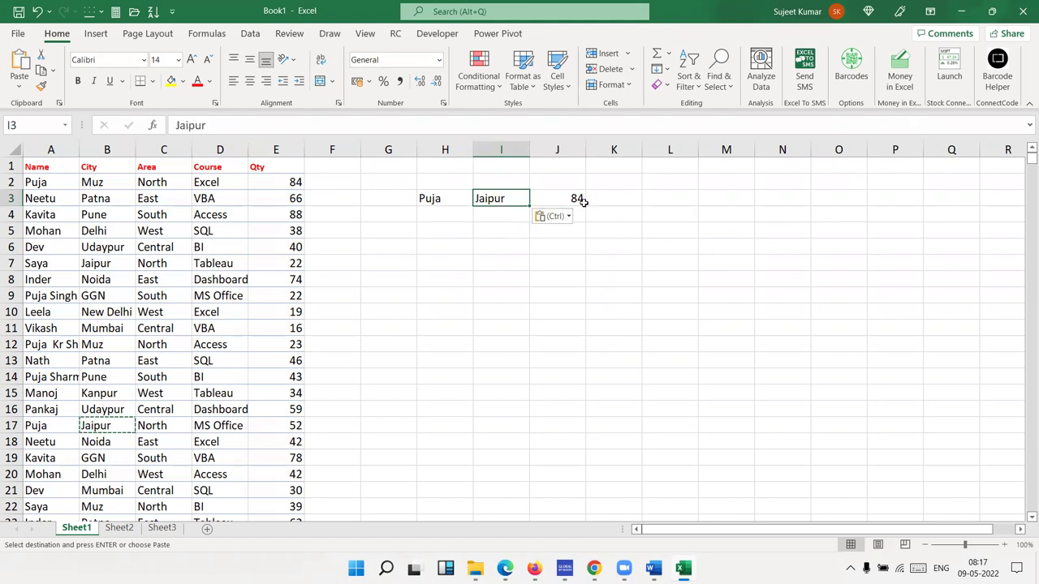
- Compare Puja's records in rows 2 and 17, noting city Muz and Qty 52
left_click(581, 202)
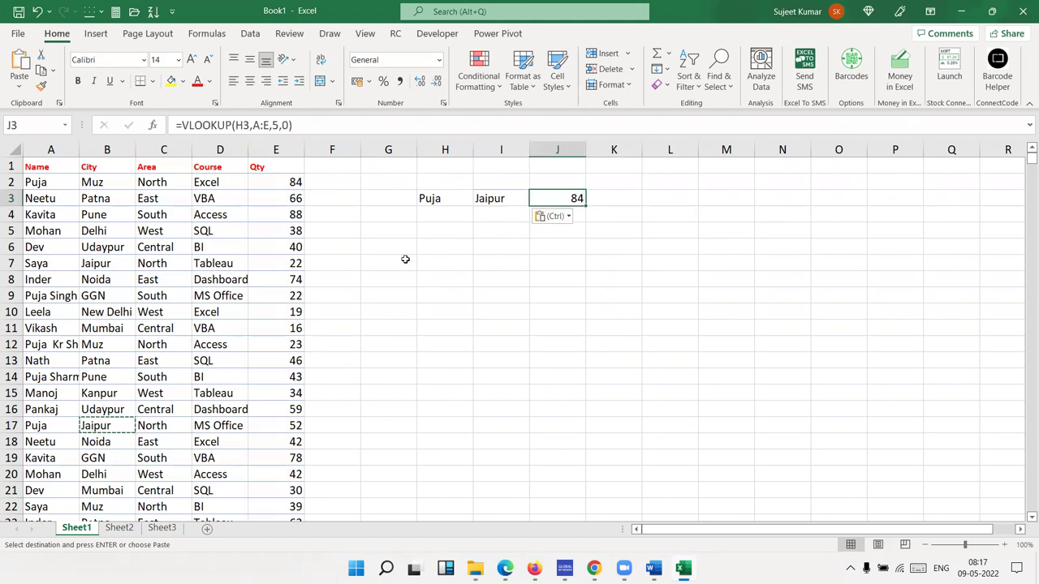
left_click(103, 188)
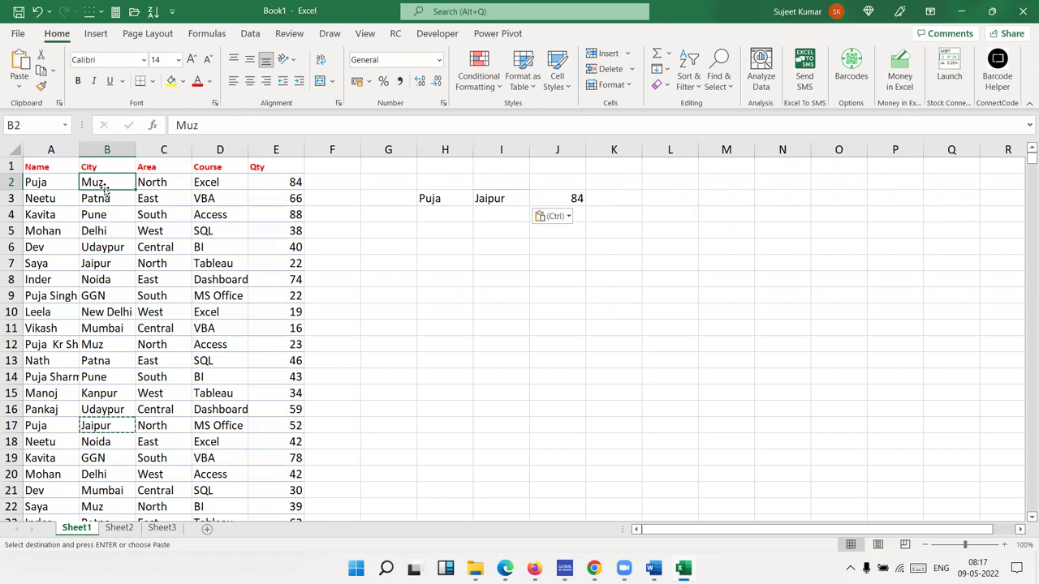
left_click(55, 428)
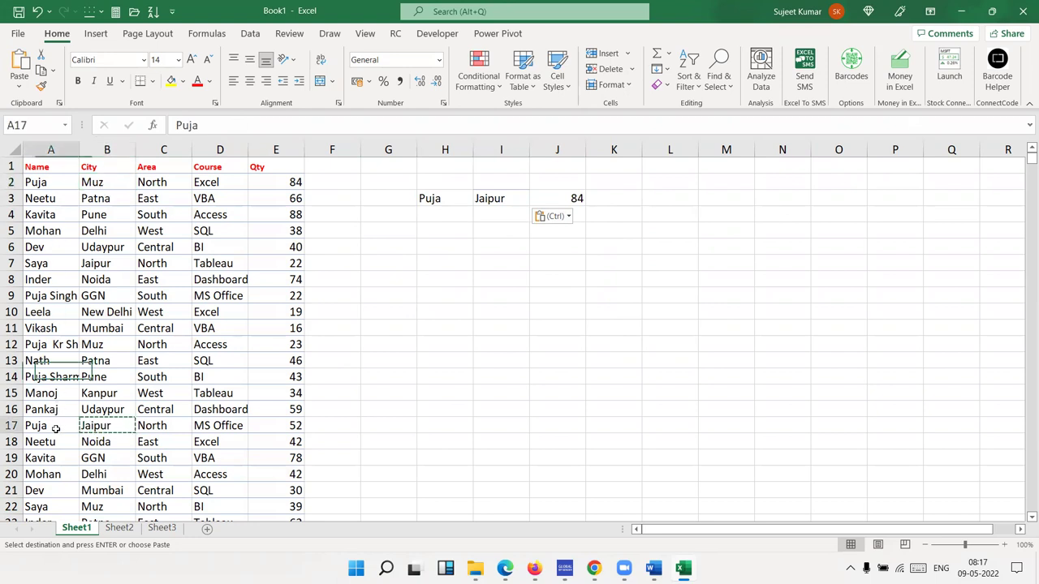
left_click_drag(55, 429, 95, 427)
left_click(294, 424)
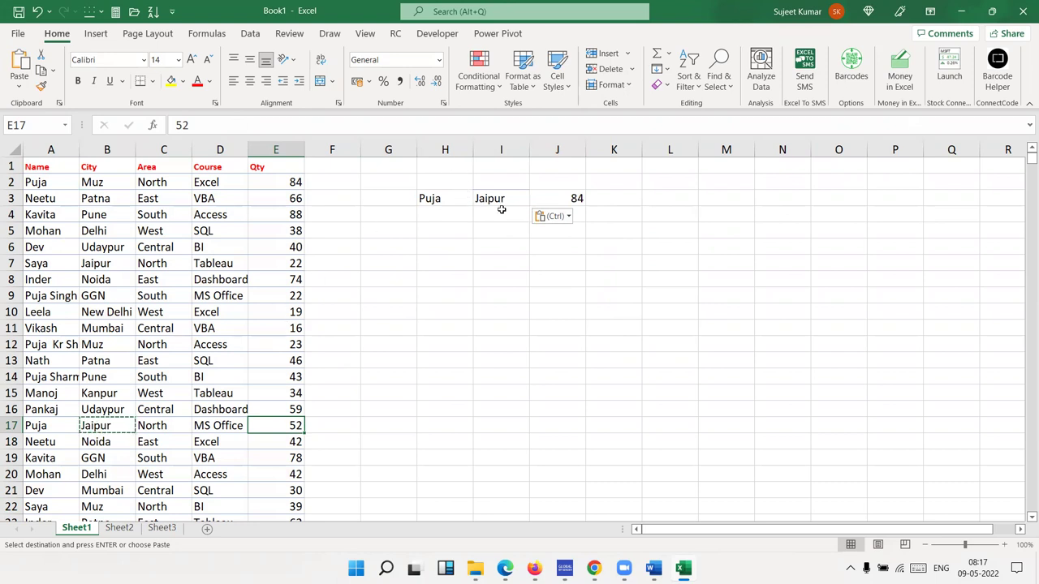
- Insert a new column A and enter =B2&"-"&C2 in A2 to join Name and City
left_click(49, 150)
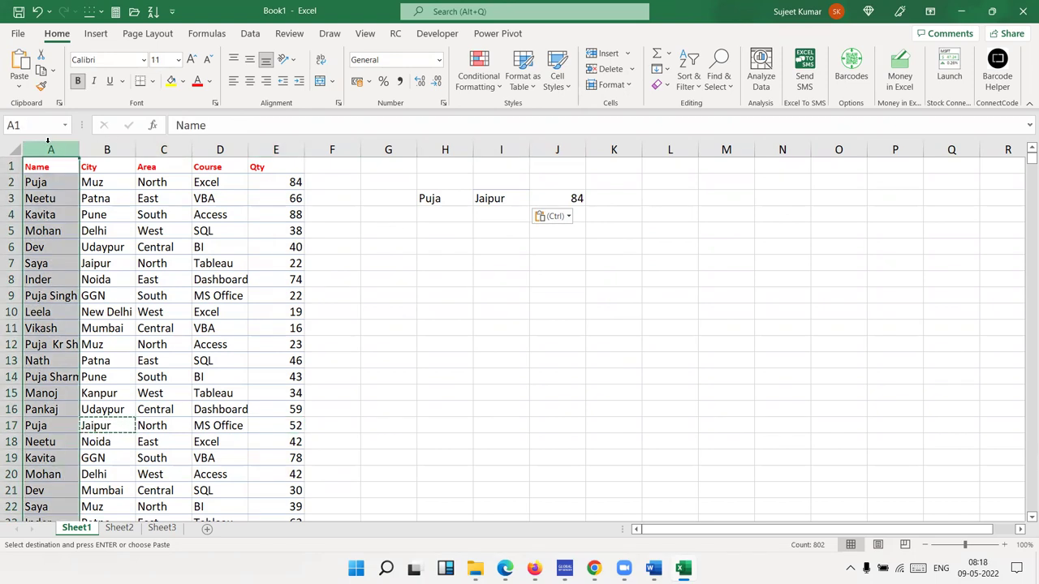
key("ctrl+shift+plus")
key("Down")
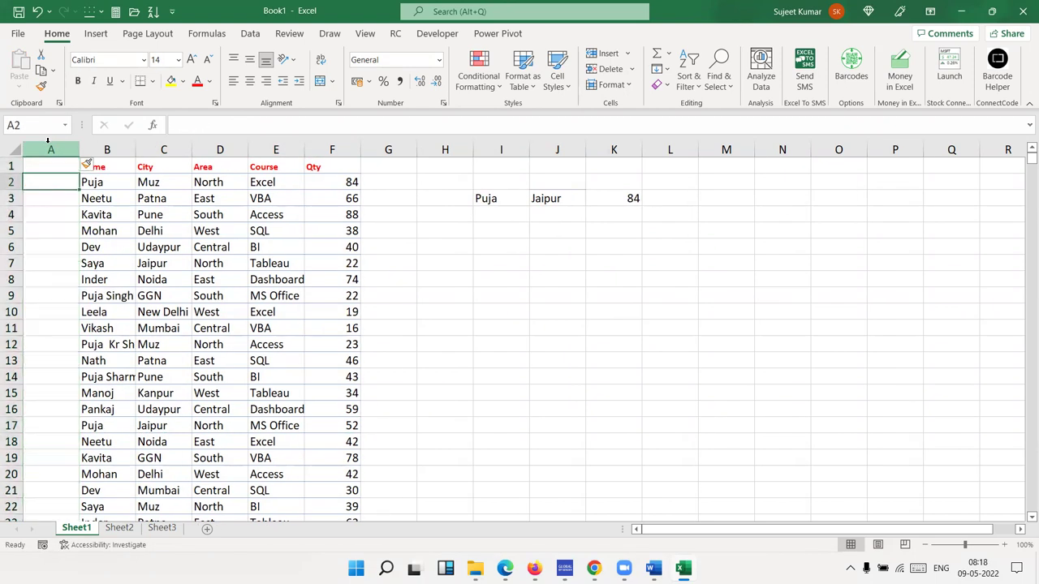
key("Right")
key("Left")
type("=")
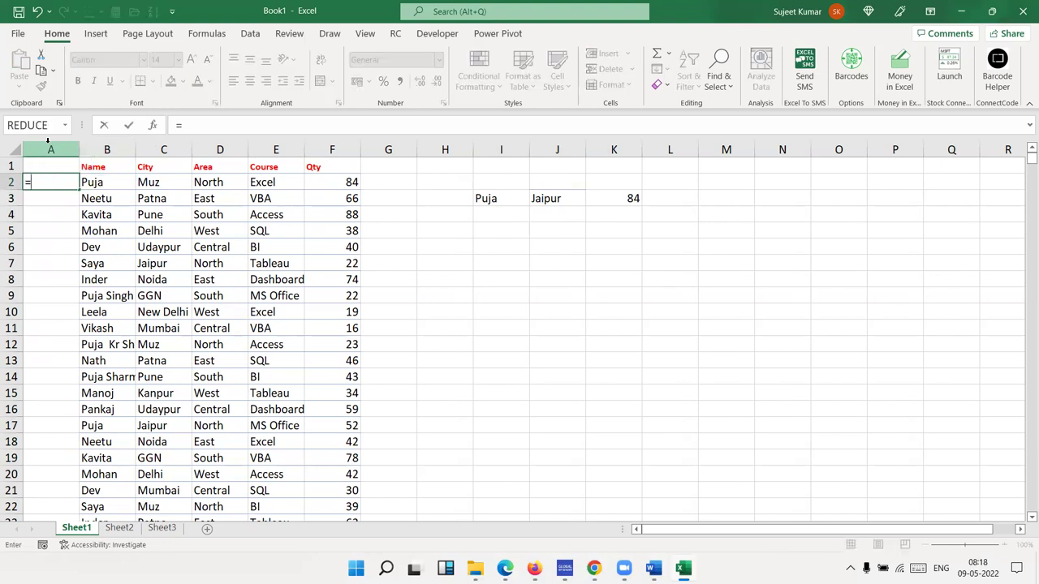
key("Right")
type("&\"-\"&")
key("Right")
key("Right")
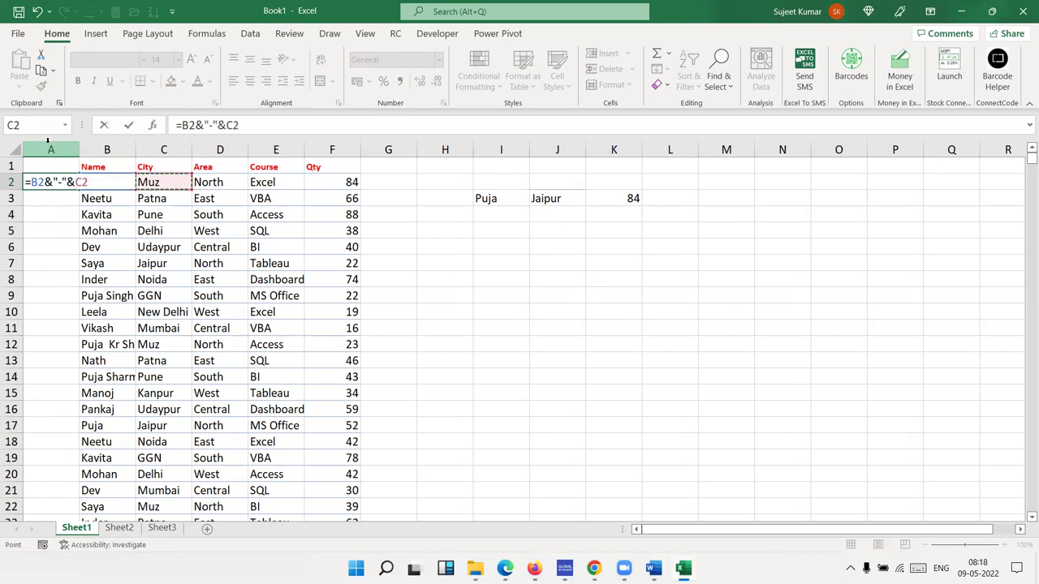
key("Return")
key("Up")
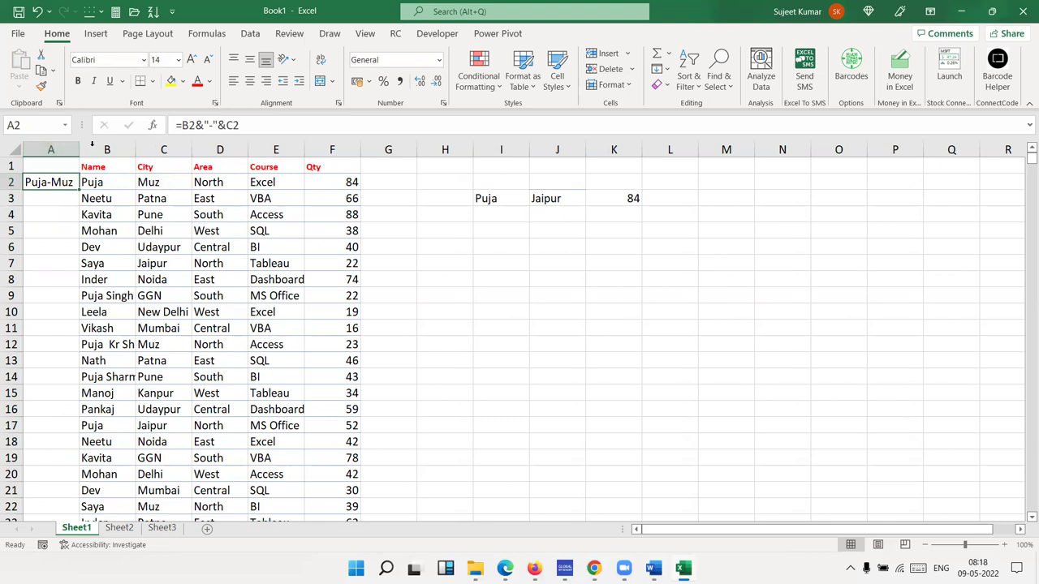
- Fill the Name-City key formula down every row and autofit column A
left_click(217, 126)
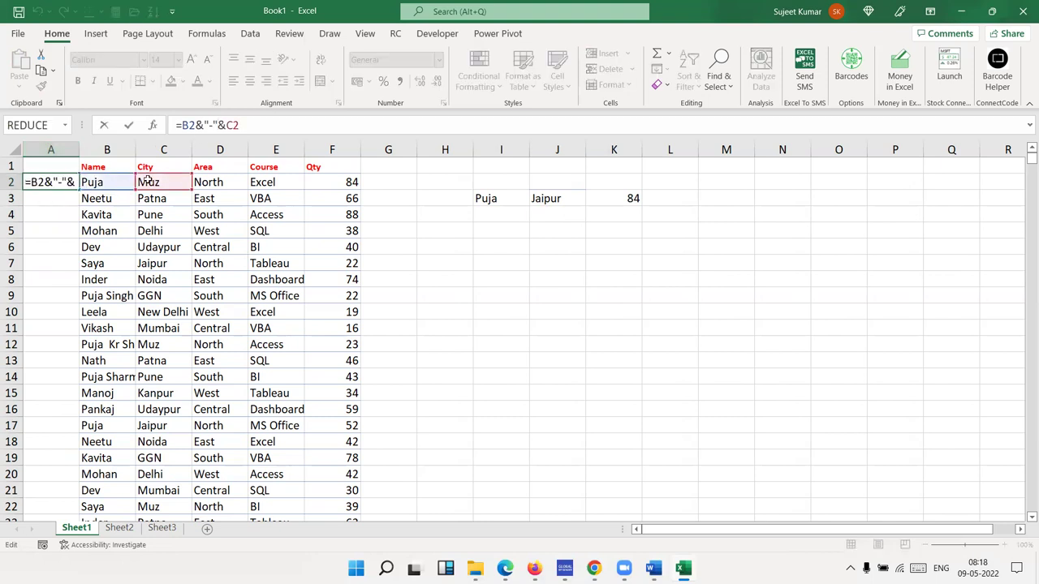
key("Return")
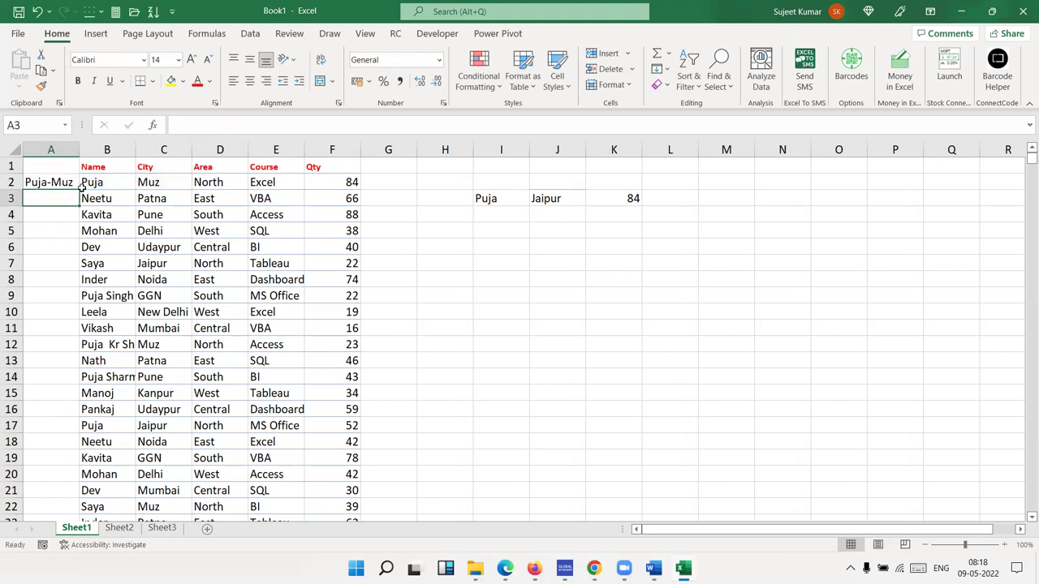
left_click(69, 180)
left_click(79, 189)
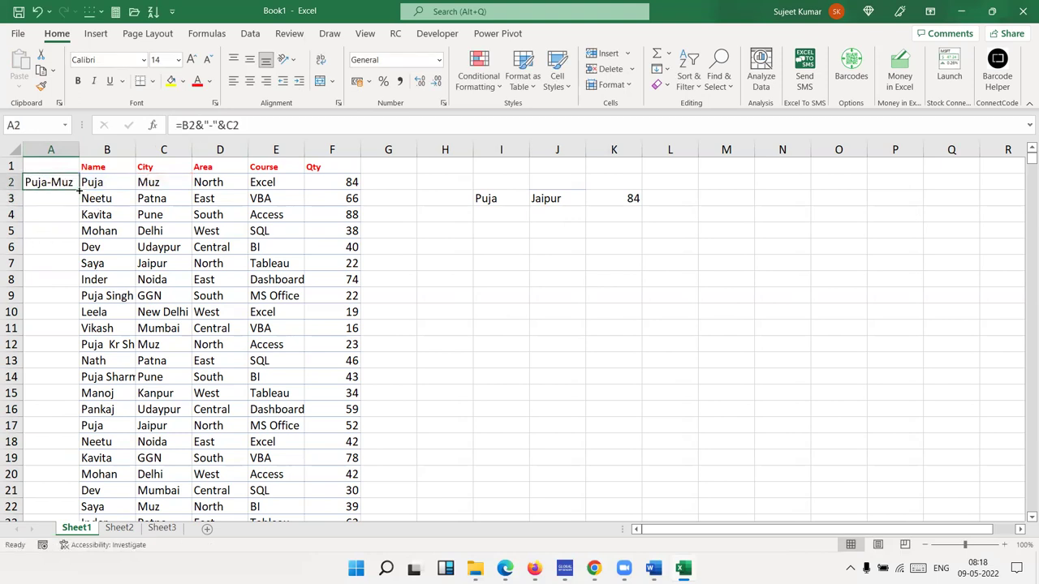
double_click(79, 189)
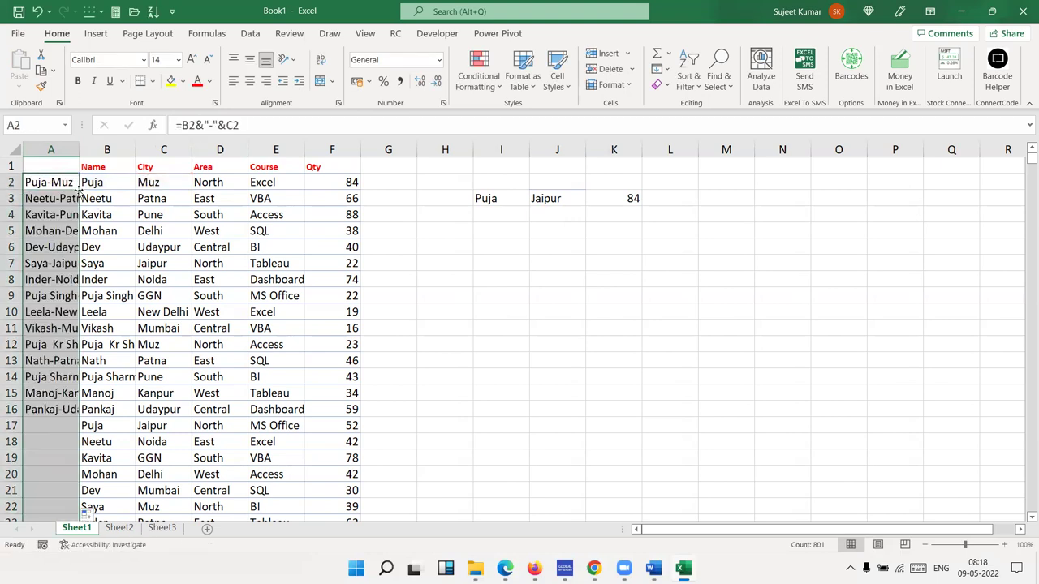
double_click(80, 150)
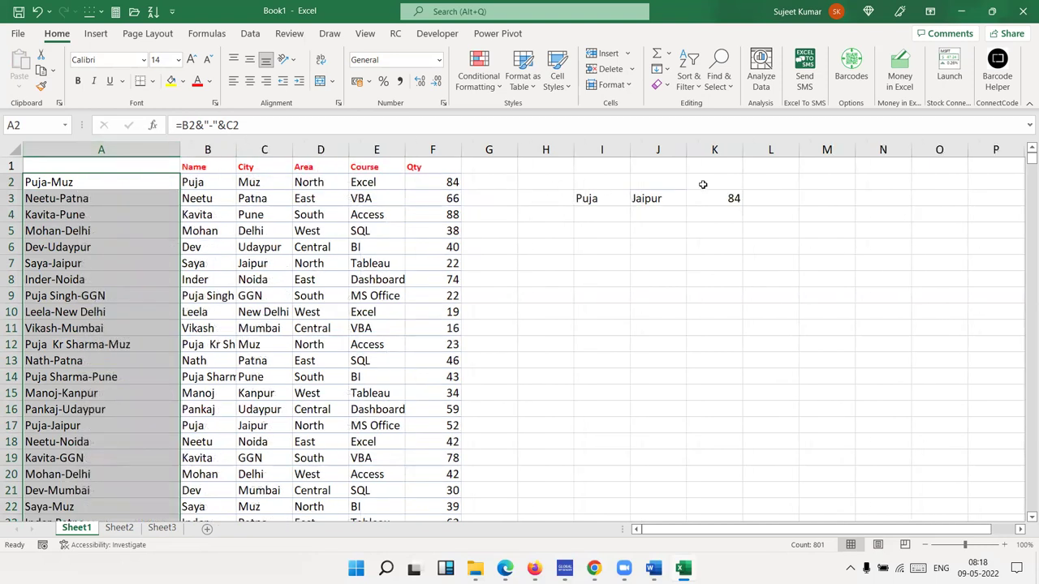
- Change K3's lookup value to the combined key I3&"-"&J3
left_click(733, 197)
double_click(732, 196)
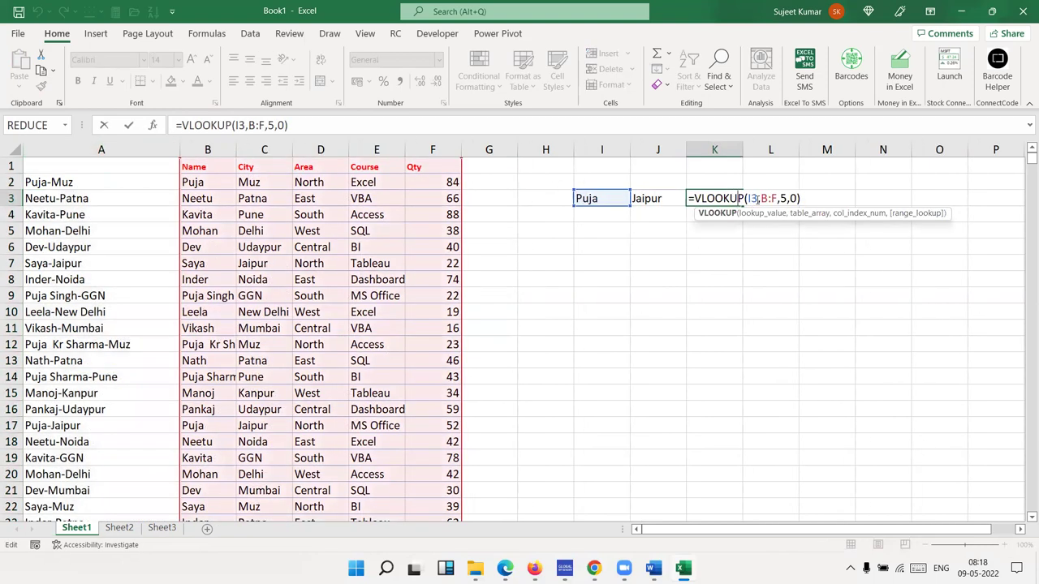
type("&")
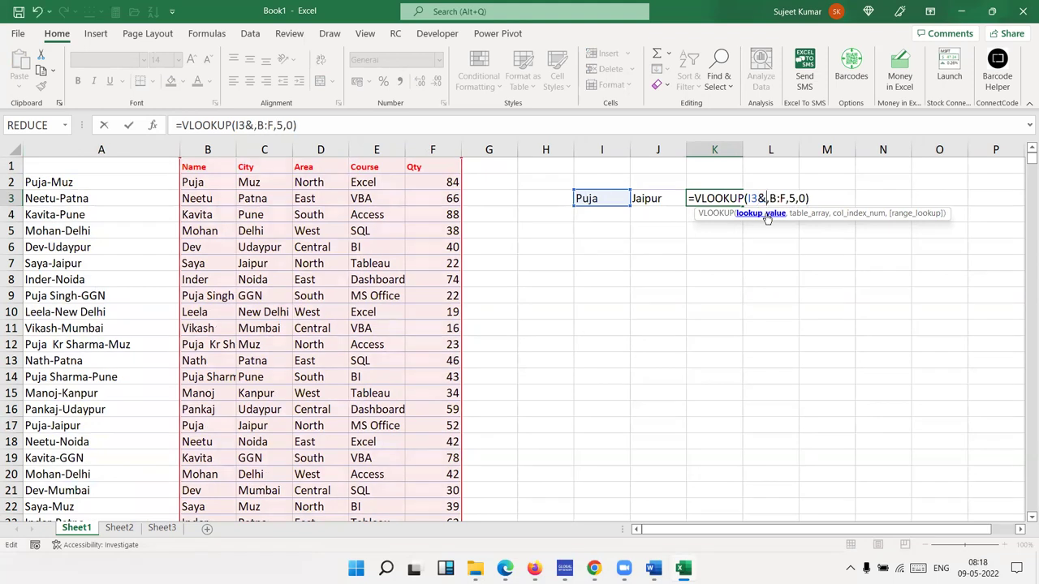
type("\"-\"&")
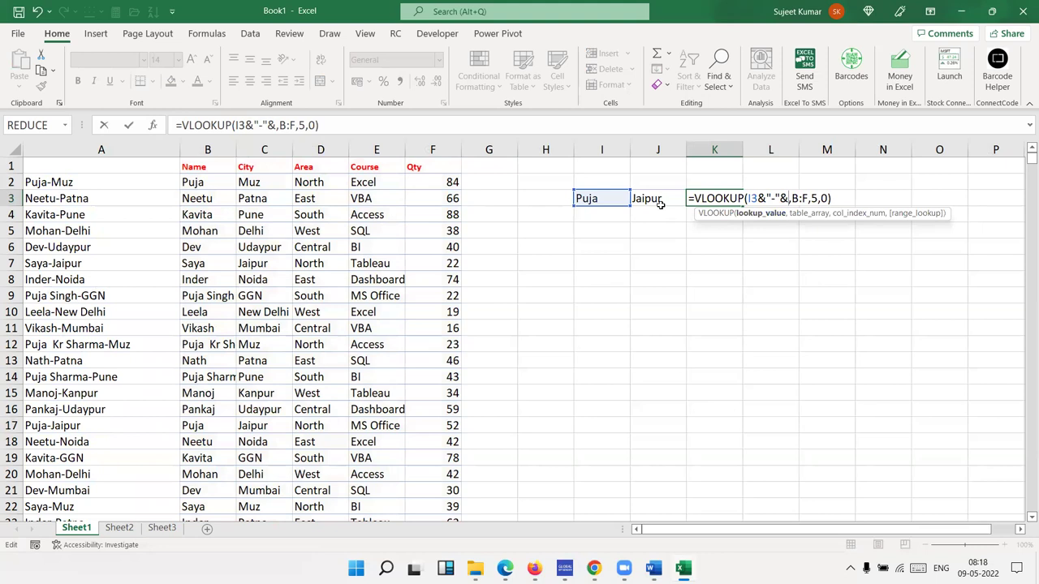
left_click(660, 202)
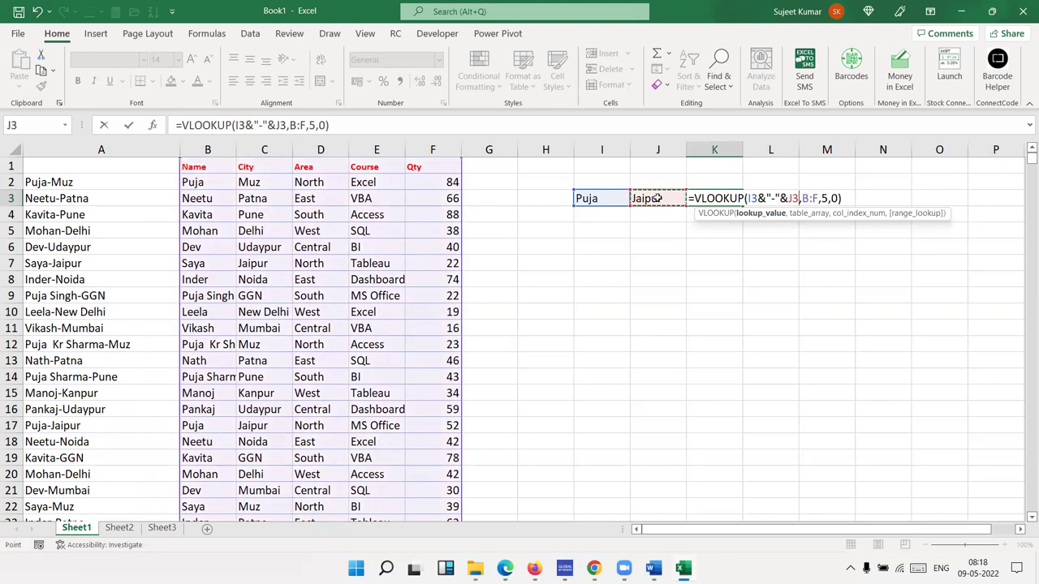
key("Return")
- Fix K3's #N/A by making the table range start at column A
double_click(702, 198)
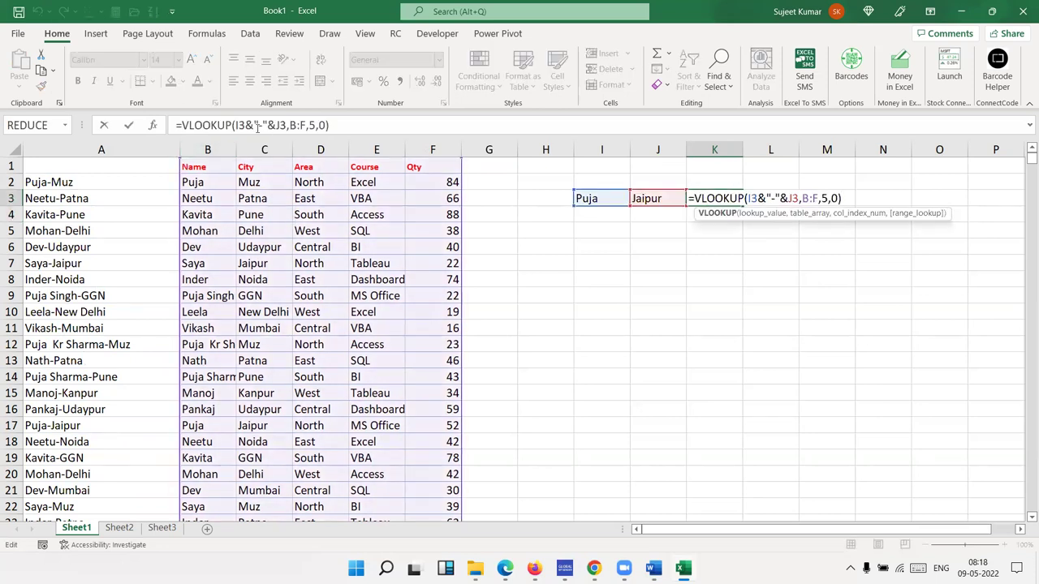
left_click(290, 125)
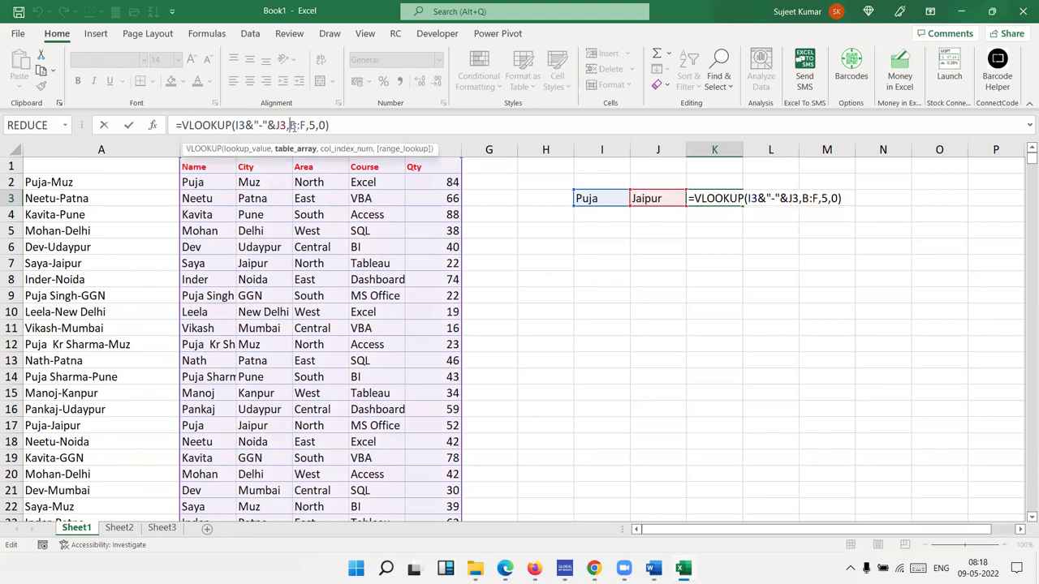
key("Delete")
type("a")
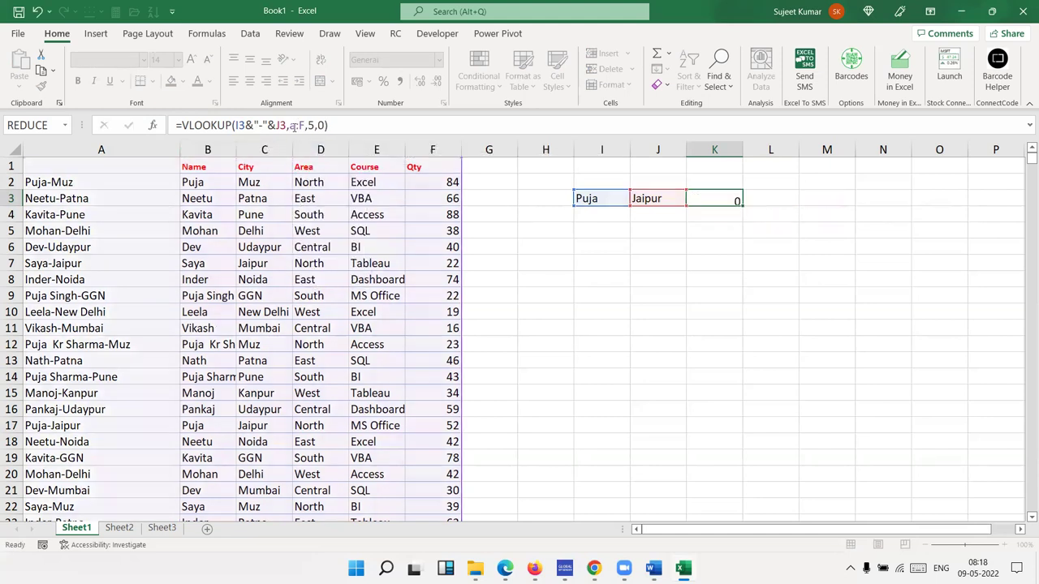
key("Return")
key("Up")
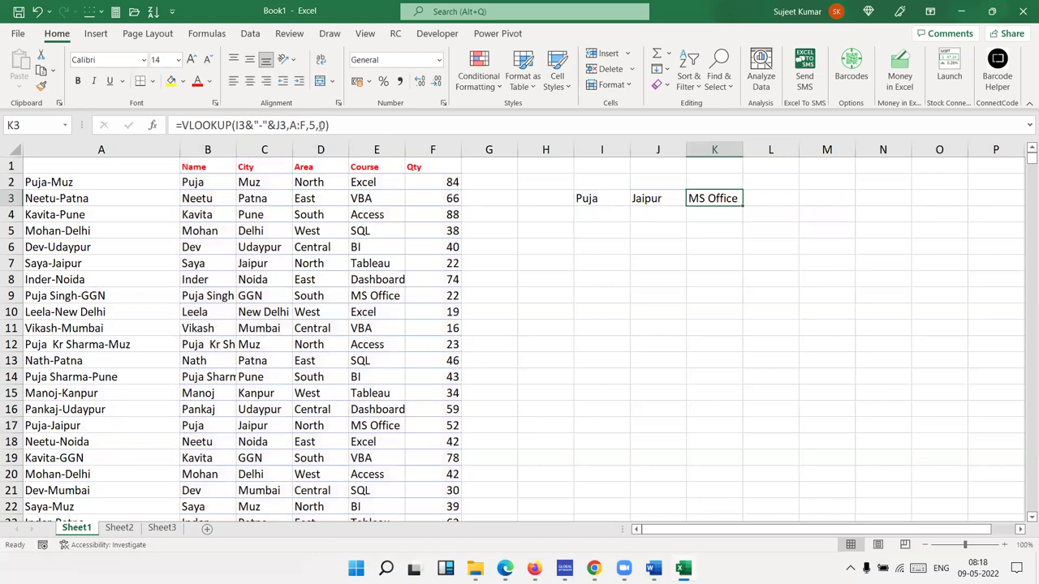
- Change K3's column index from 5 to 6 so it returns Qty 52
left_click(311, 125)
key("Delete")
type("6")
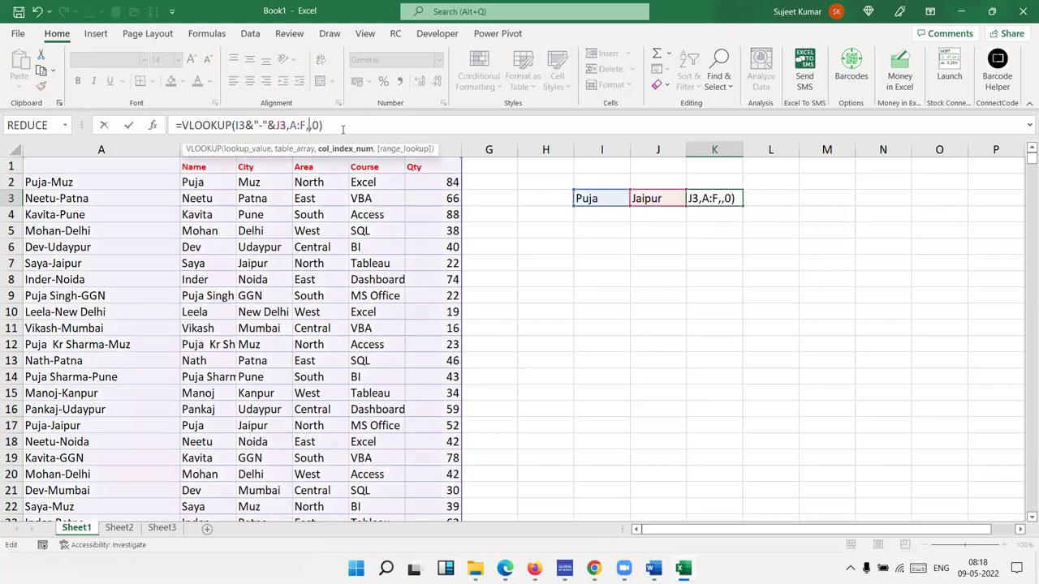
key("Return")
key("Up")
- In L3, enter =VLOOKUP(I3&"-"&J3,A:F,6,0), which also returns 52
key("Right")
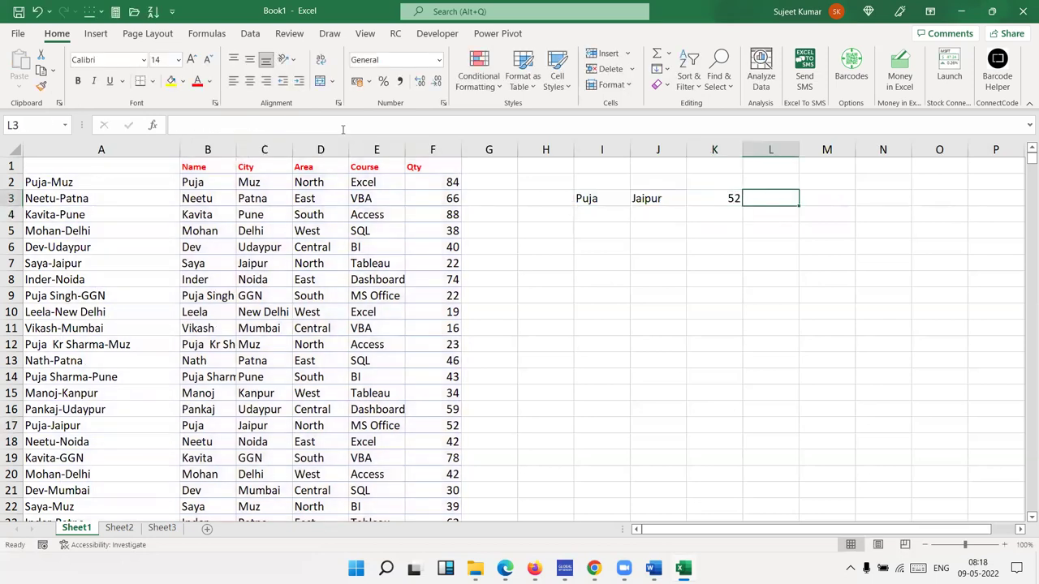
type("=vl")
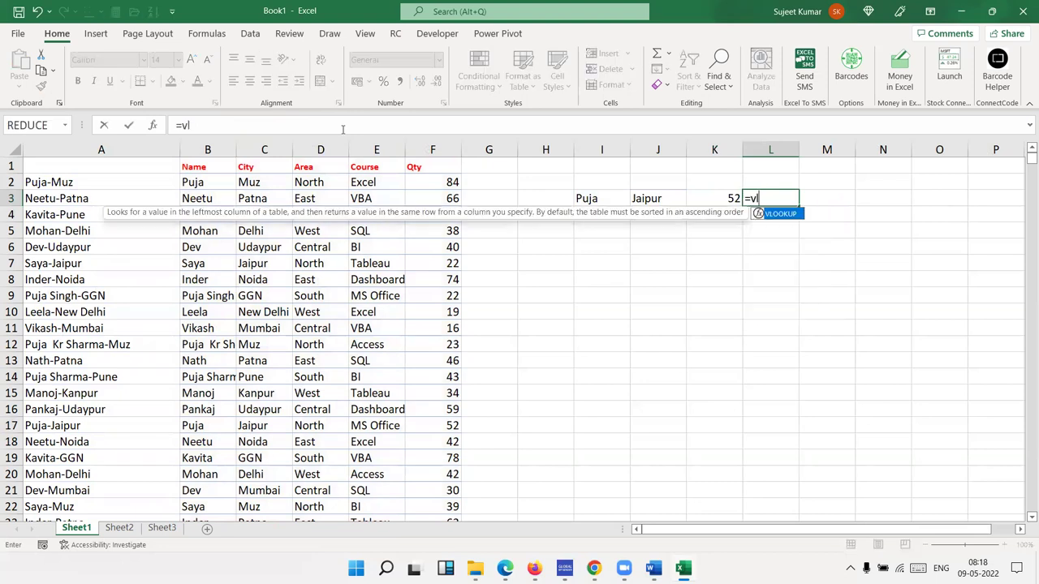
key("Tab")
left_click(586, 196)
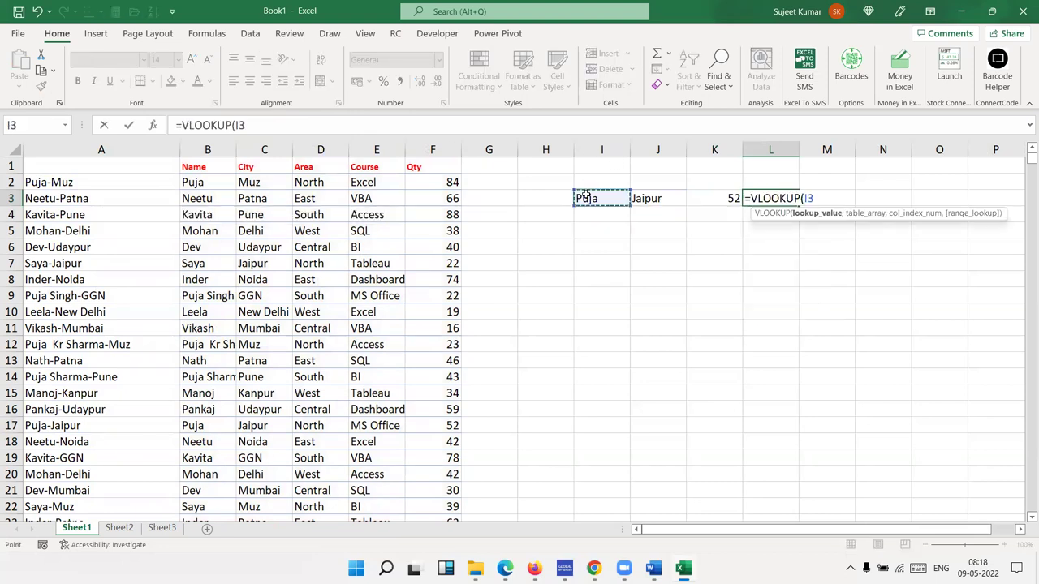
type("&\"-\"&")
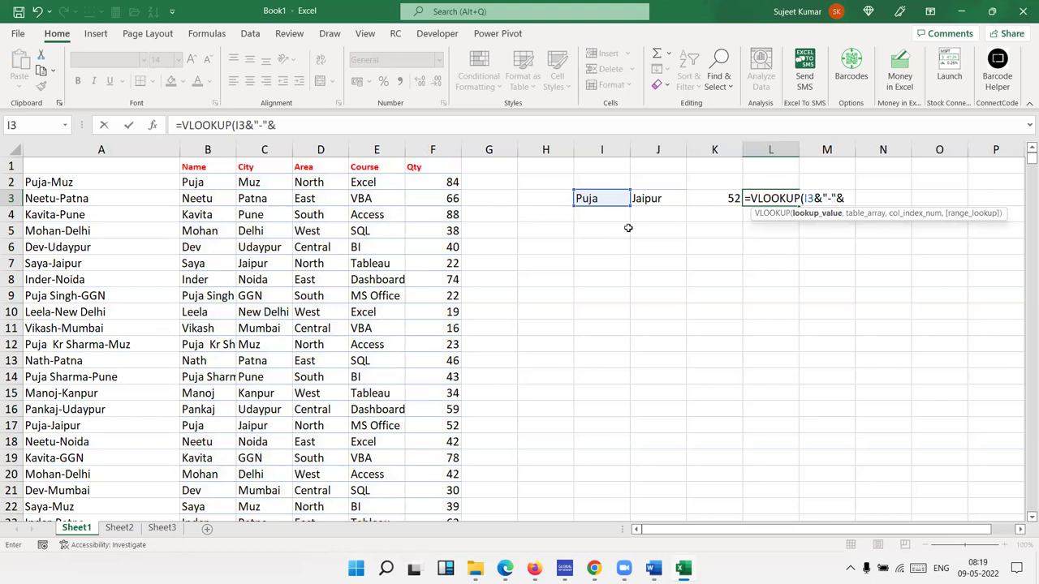
left_click(647, 201)
type(",")
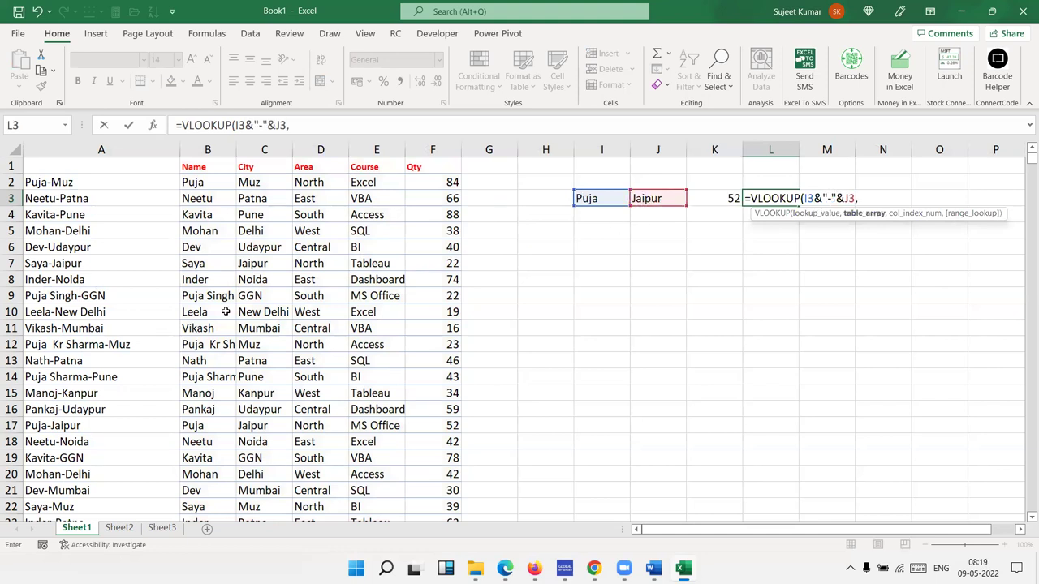
left_click_drag(98, 152, 430, 172)
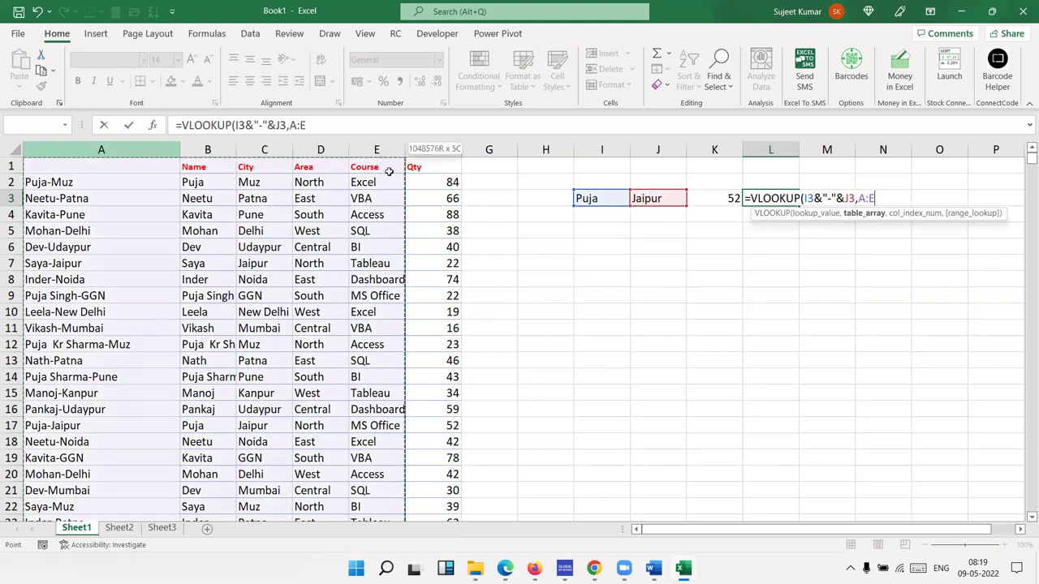
type(",6,0")
key("Return")
key("Up")
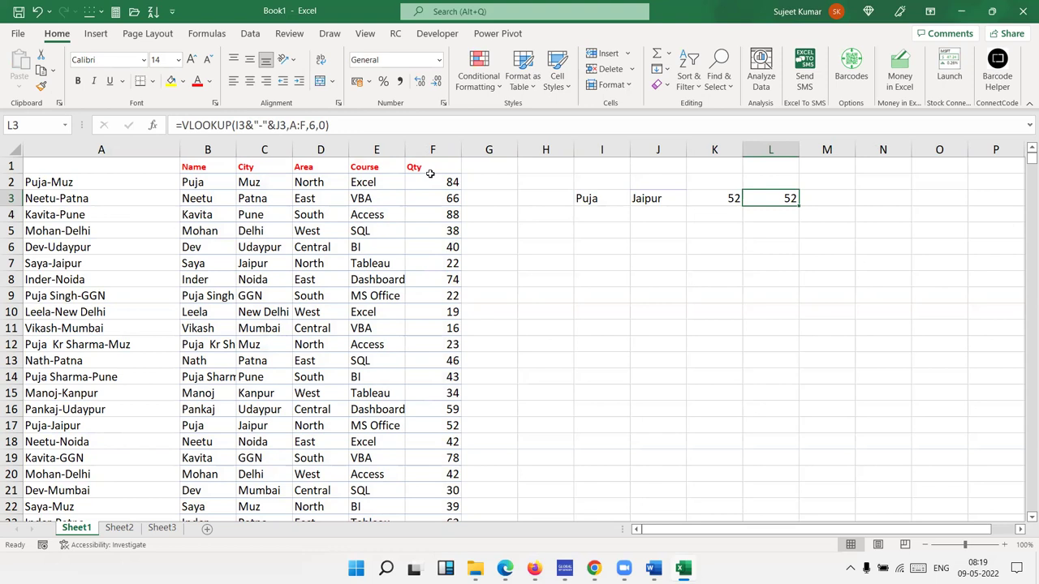
- Select Sheet1's Name-to-Qty records B1:F111 and copy them
mouse_move(194, 180)
left_mouse_down()
mouse_move(253, 199)
mouse_move(365, 325)
mouse_move(452, 501)
left_mouse_up()
left_click(226, 265)
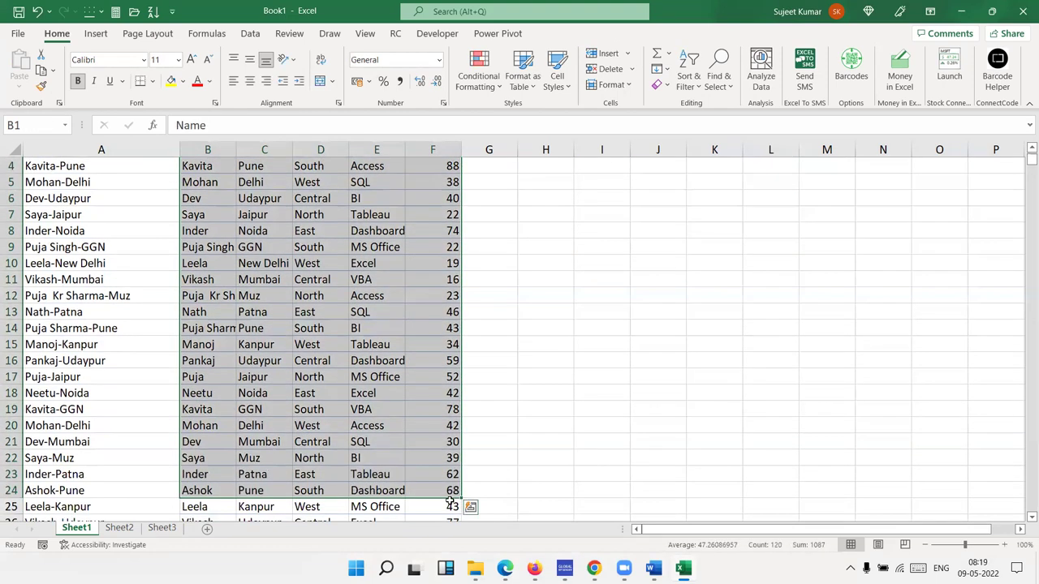
double_click(451, 501, "shift")
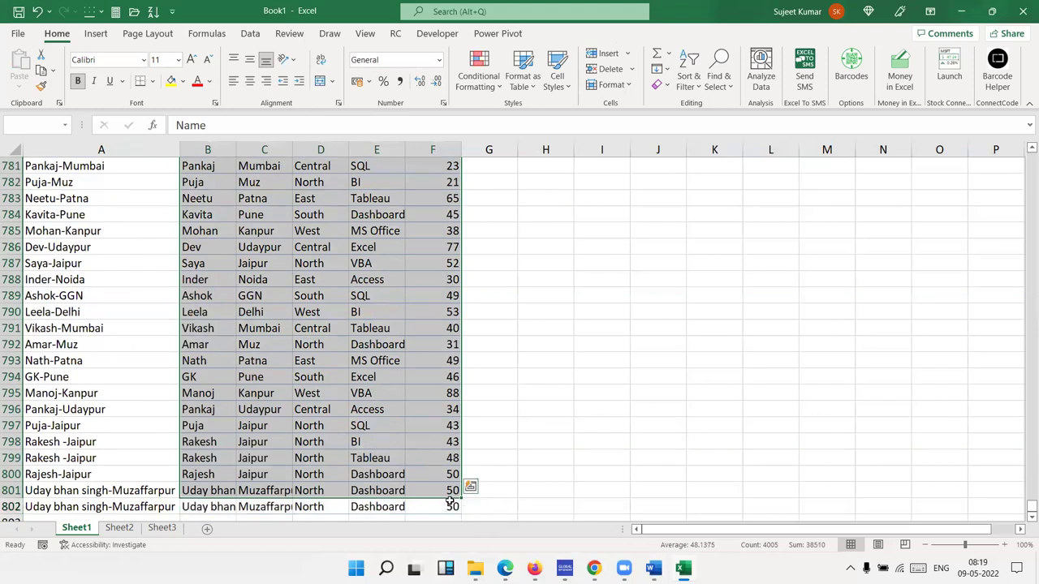
key("ctrl+Up")
key("shift+Right")
key("shift+Right")
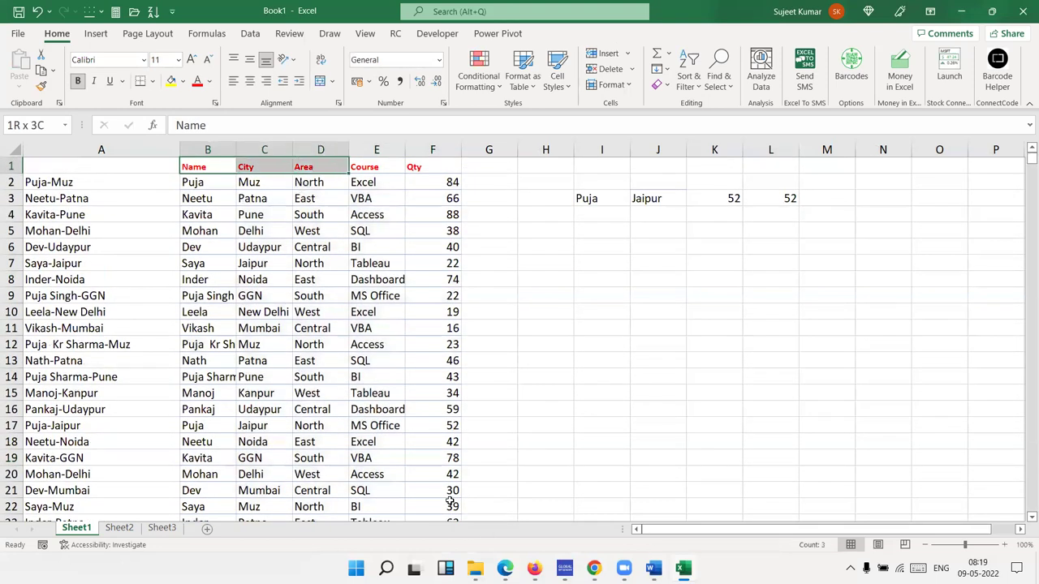
key("shift+Right")
key("shift+Right")
key("shift+Page_Down")
key("shift+Page_Down")
key("shift+Page_Down")
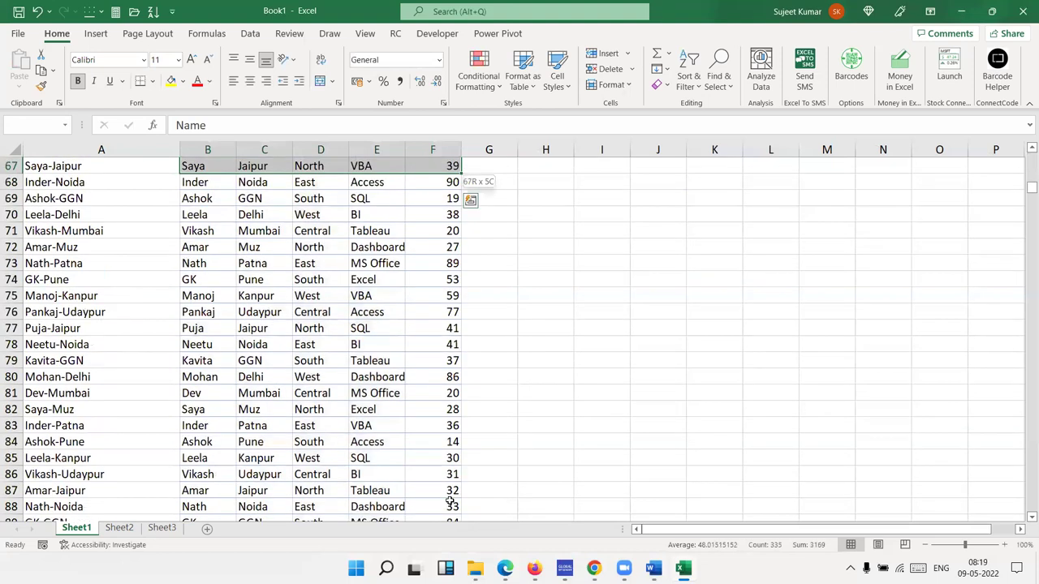
key("shift+Page_Down")
key("shift+Page_Down")
scroll(450, 500, "down", 2)
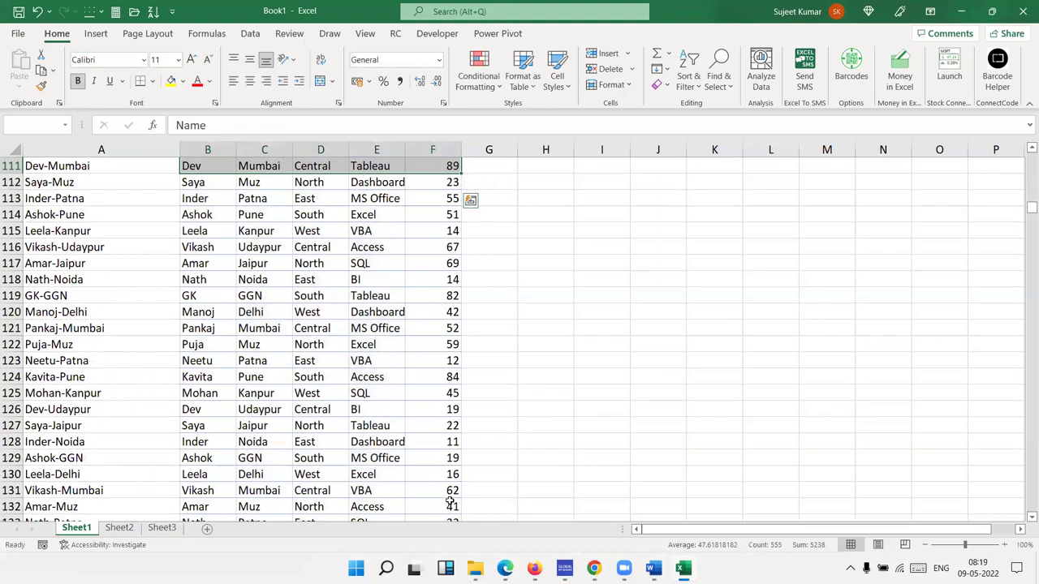
key("ctrl+c")
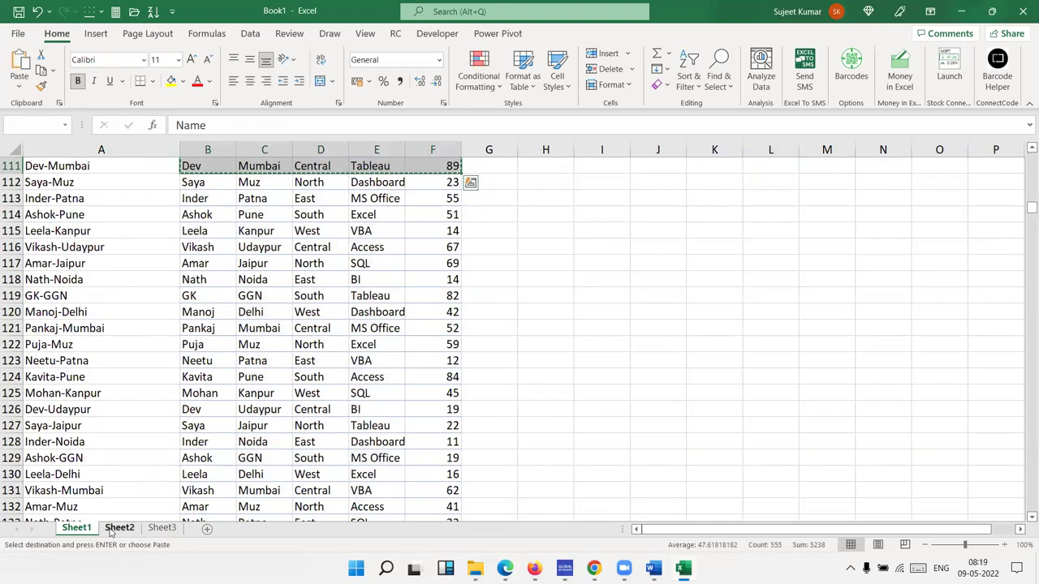
left_click(114, 528)
- Paste the records into Sheet2 and delete the three rows for other Puja-named people
key("ctrl+v")
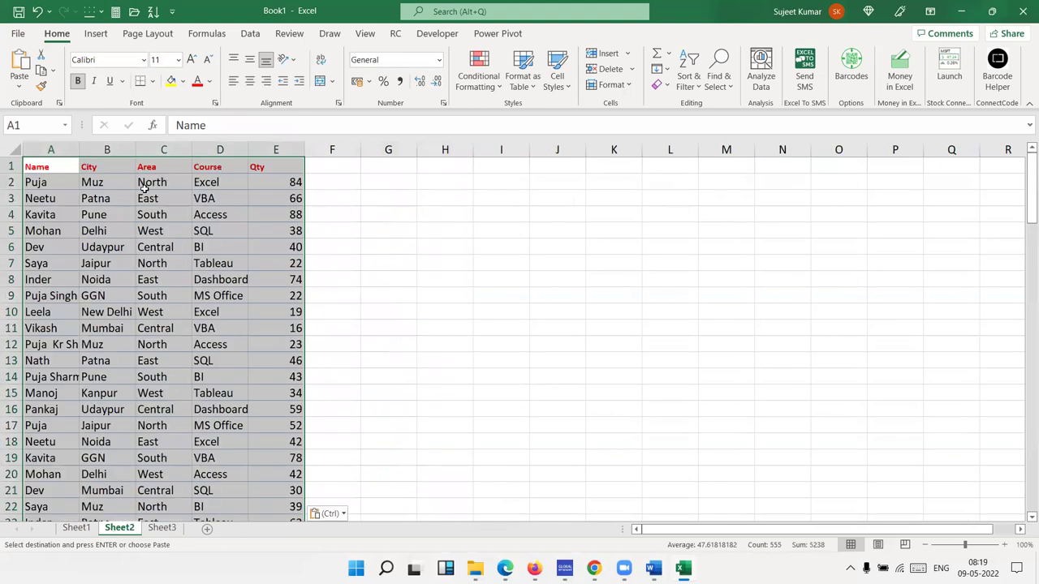
left_click(148, 188)
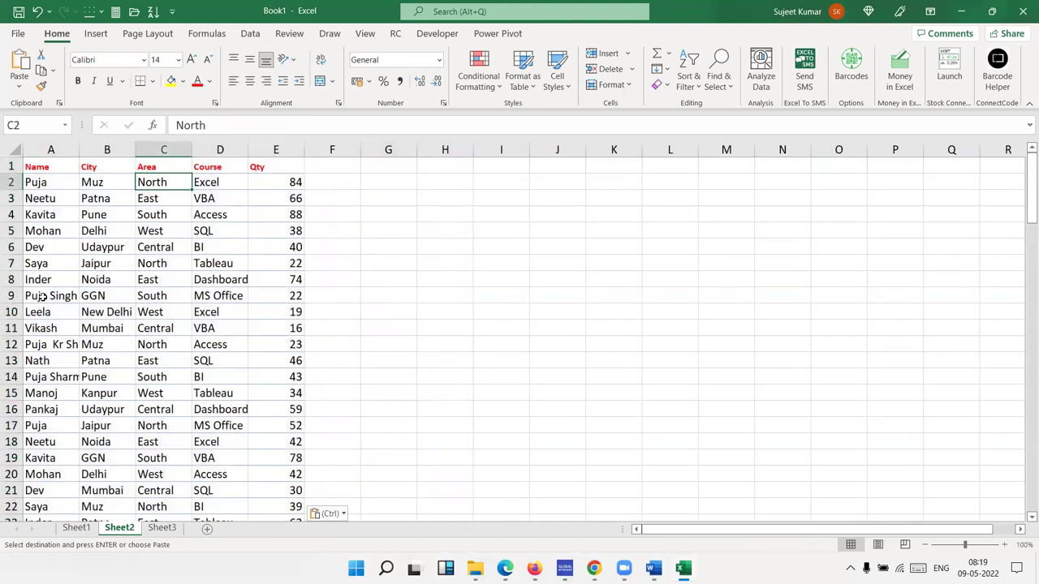
left_click(13, 296)
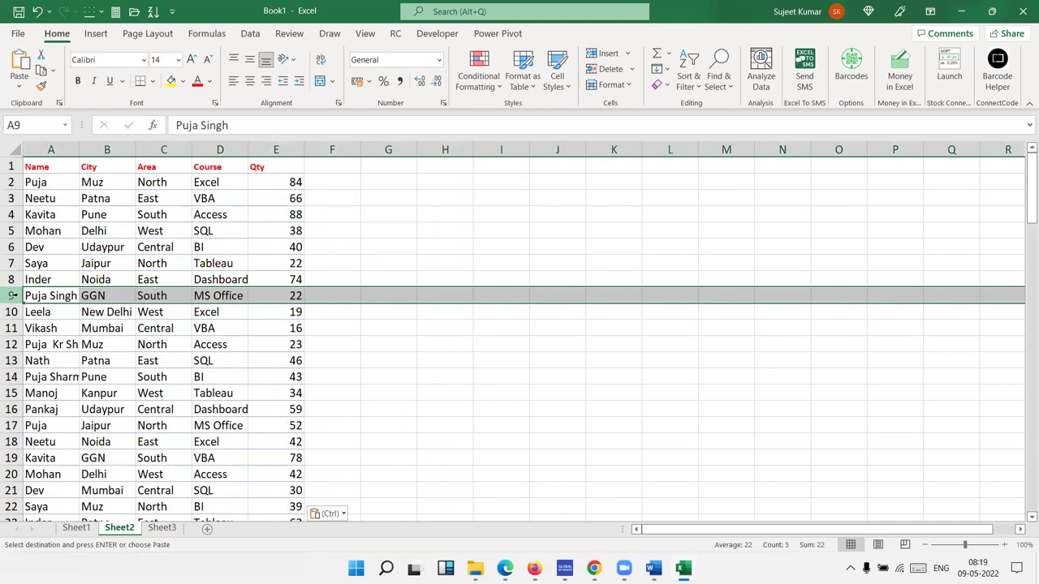
key("ctrl+minus")
key("Down")
key("Down")
key("shift+space")
key("ctrl+minus")
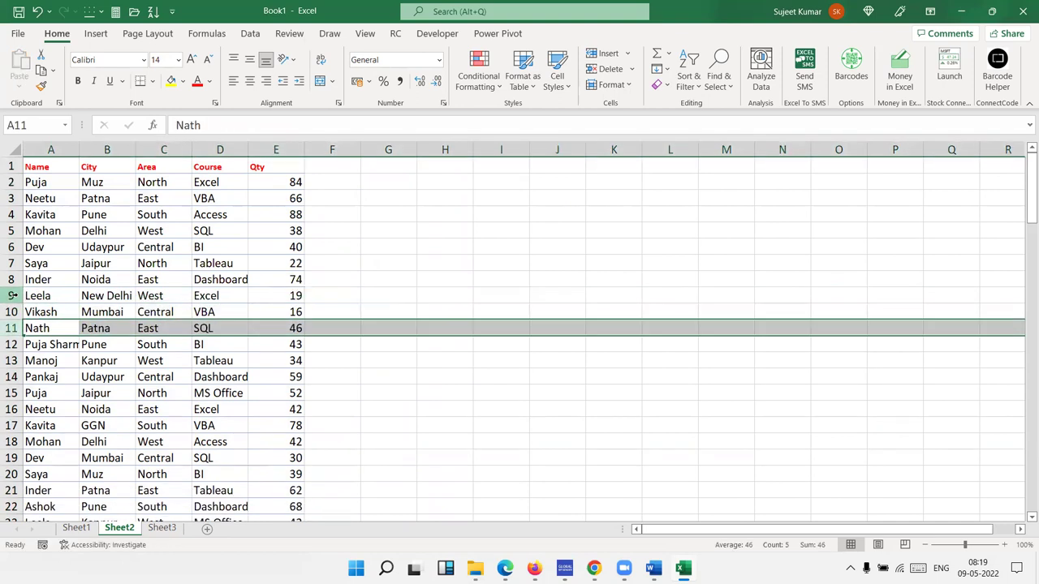
key("Down")
key("shift+space")
key("ctrl+minus")
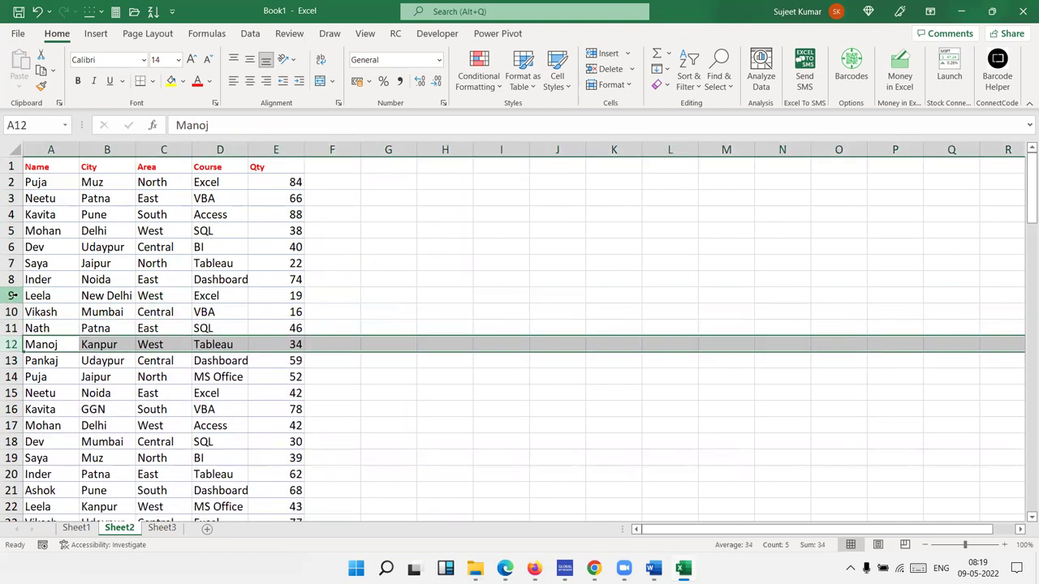
key("Down")
- Enter the lookup name Puja in H3
key("ctrl+Down")
key("ctrl+Down")
key("ctrl+Up")
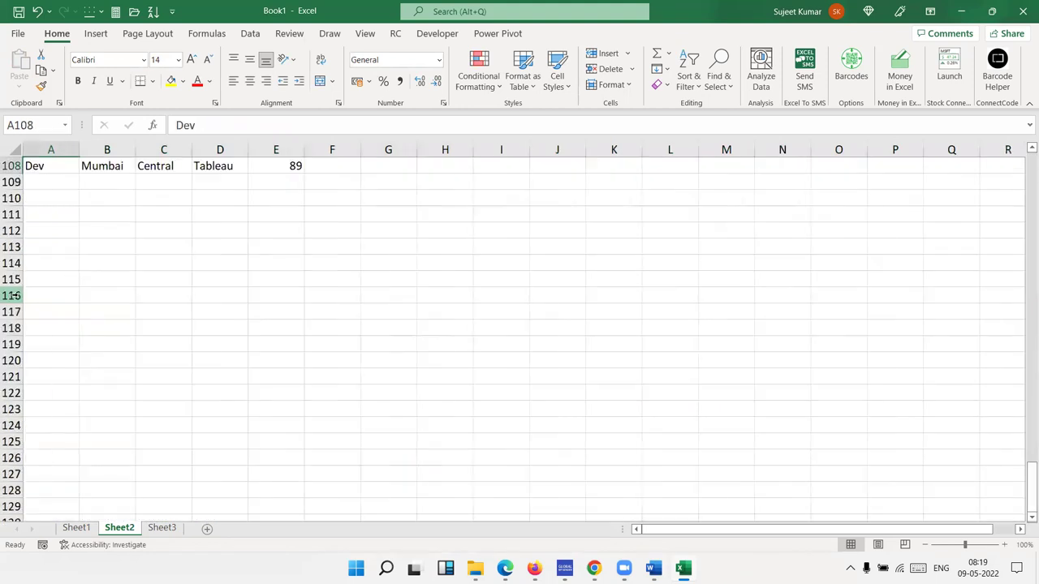
key("ctrl+Up")
key("Right")
key("Right")
key("Right")
key("Right")
key("Right")
key("Right")
key("Right")
key("Right")
key("Down")
key("Down")
key("Left")
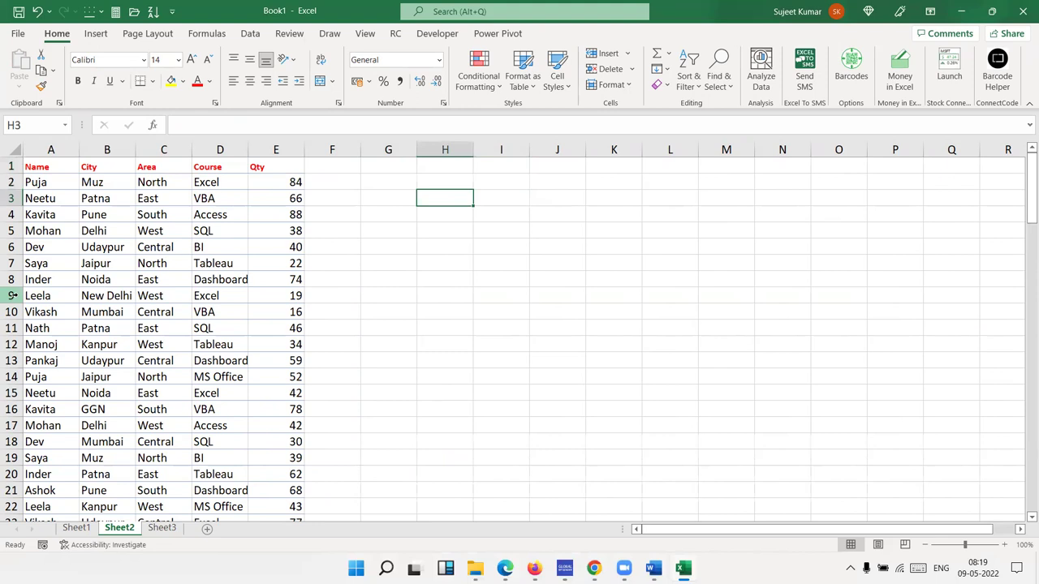
type("Puja")
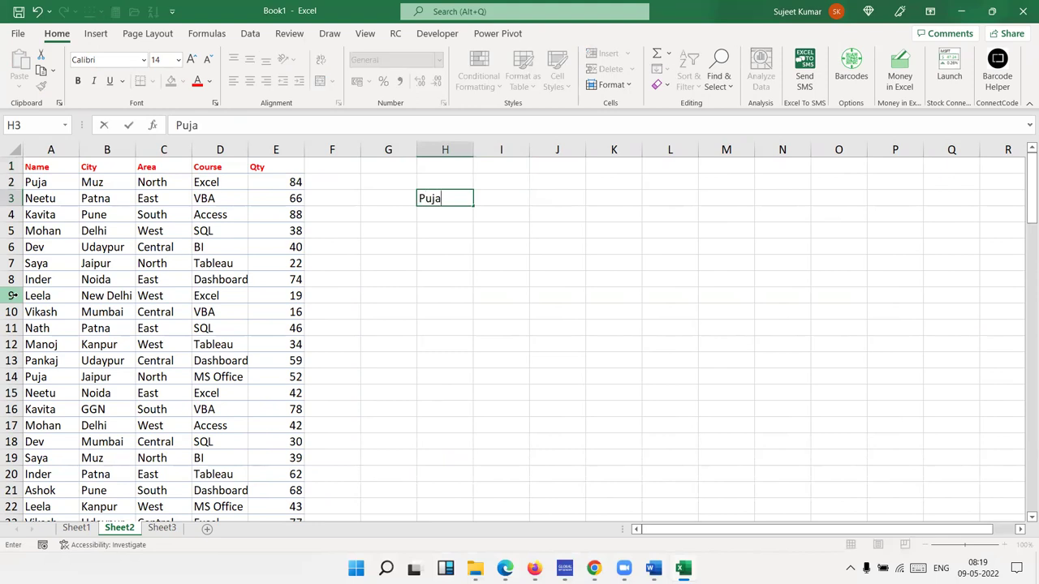
key("Tab")
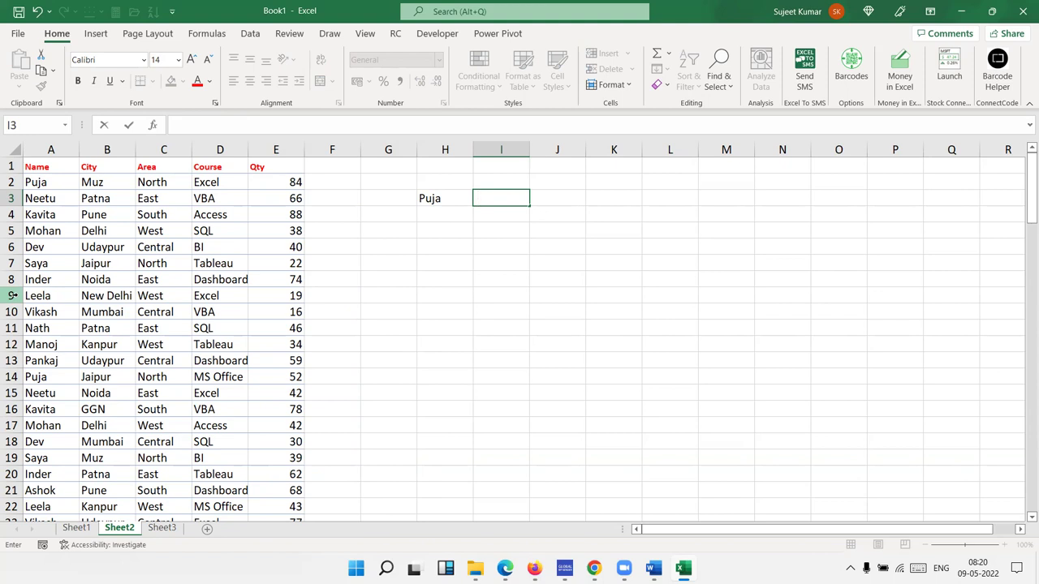
- In I3, enter =SUMIF(A:A,H3,E:E) to total Puja's Qty, giving 362
type("=")
type("sumi")
key("BackSpace")
key("BackSpace")
key("BackSpace")
key("BackSpace")
key("BackSpace")
type("=")
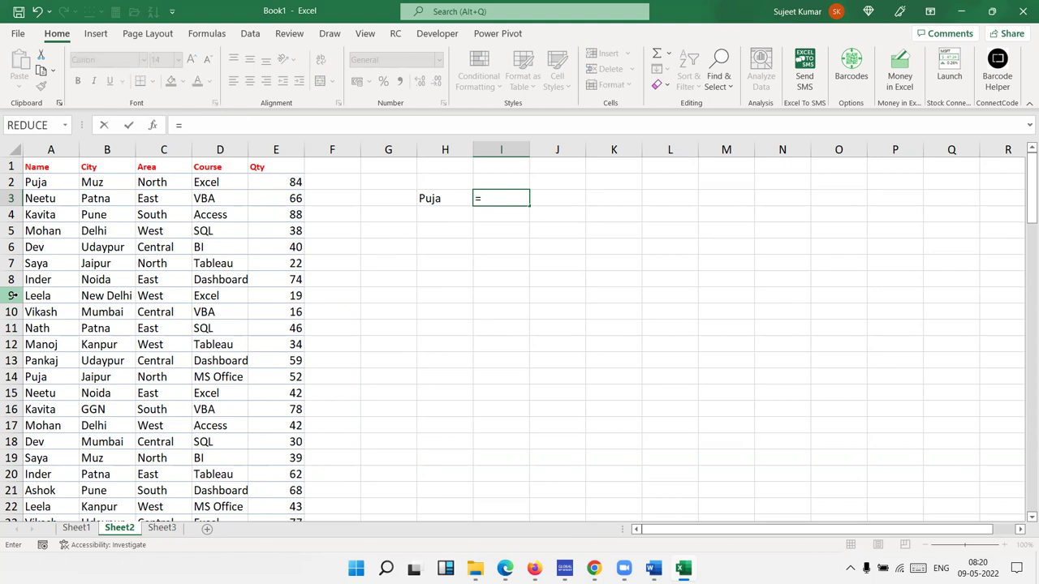
type("sum")
key("Down")
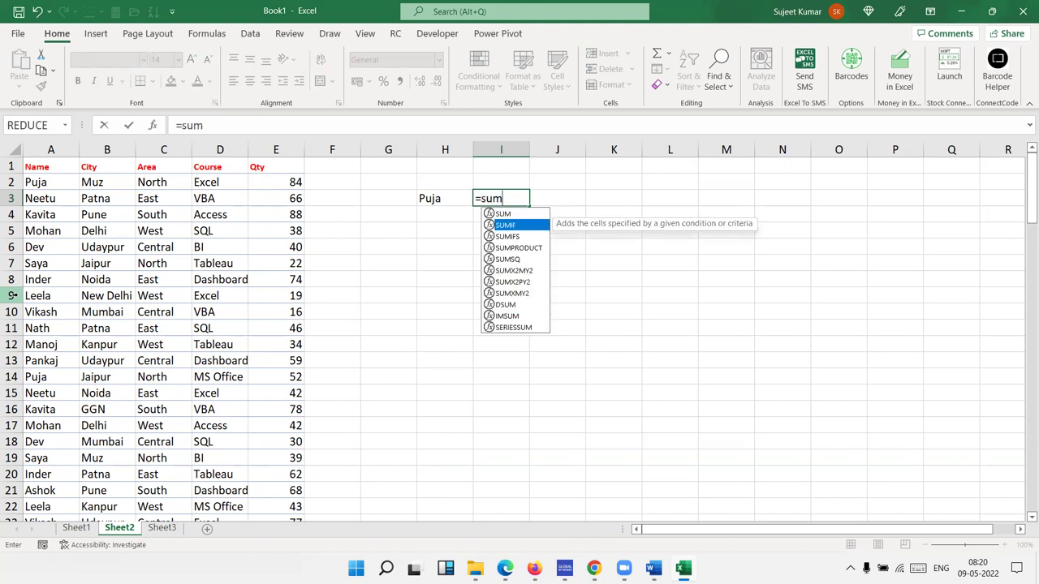
key("Tab")
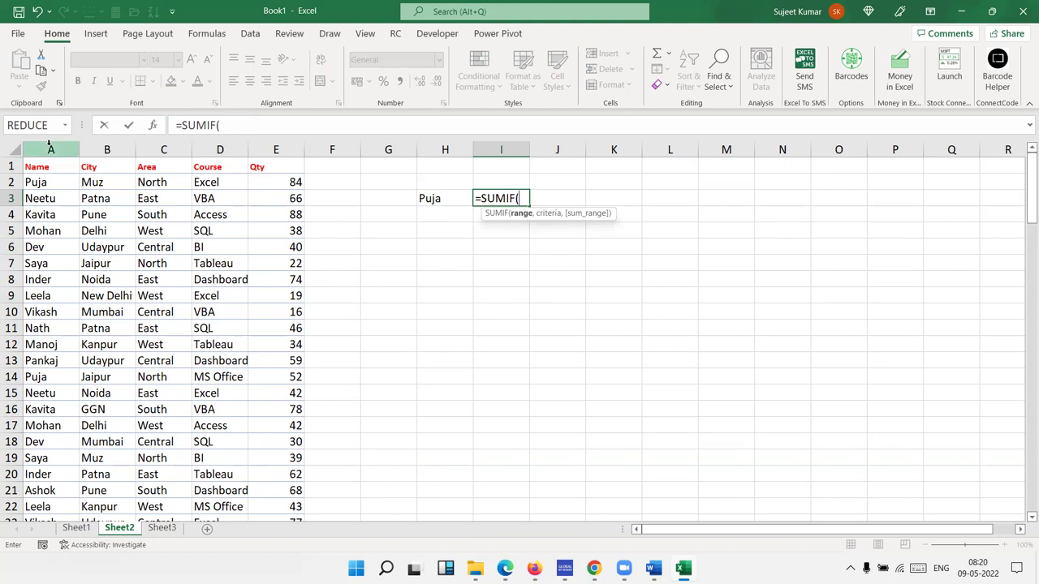
left_click(49, 145)
type(",")
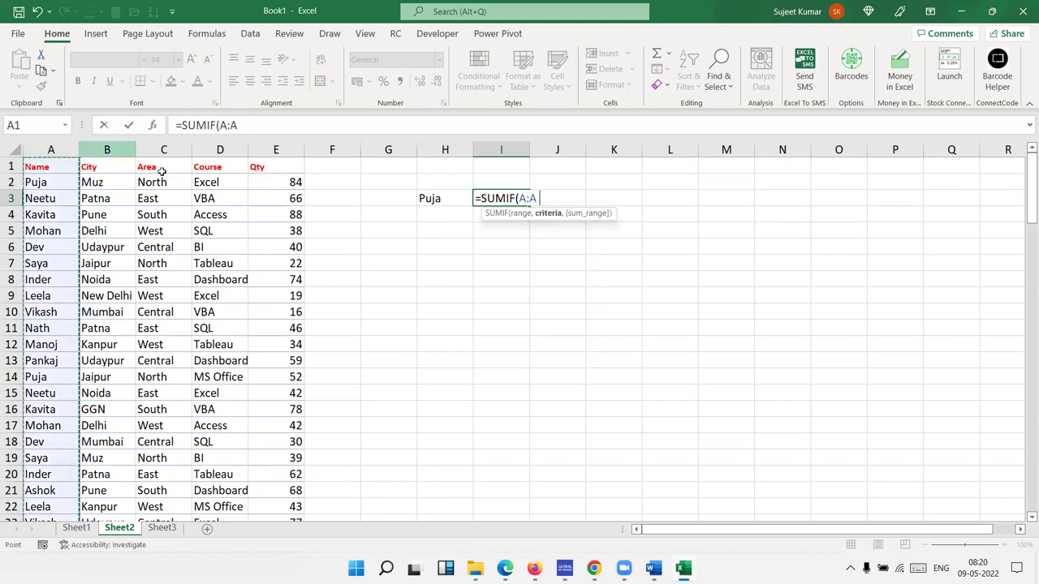
left_click(431, 205)
type(",")
left_click(282, 144)
key("Return")
key("Up")
key("Right")
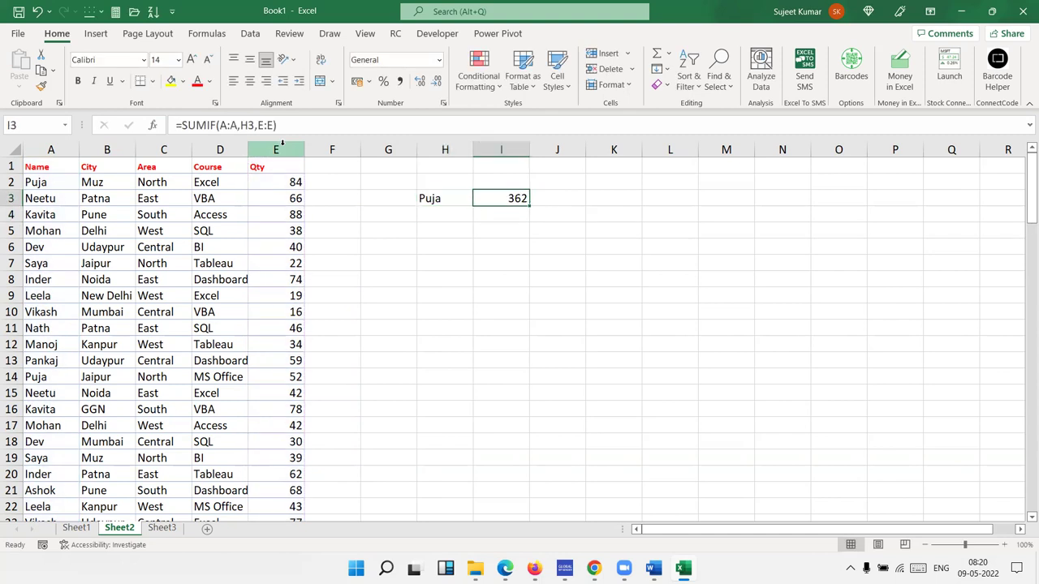
key("Down")
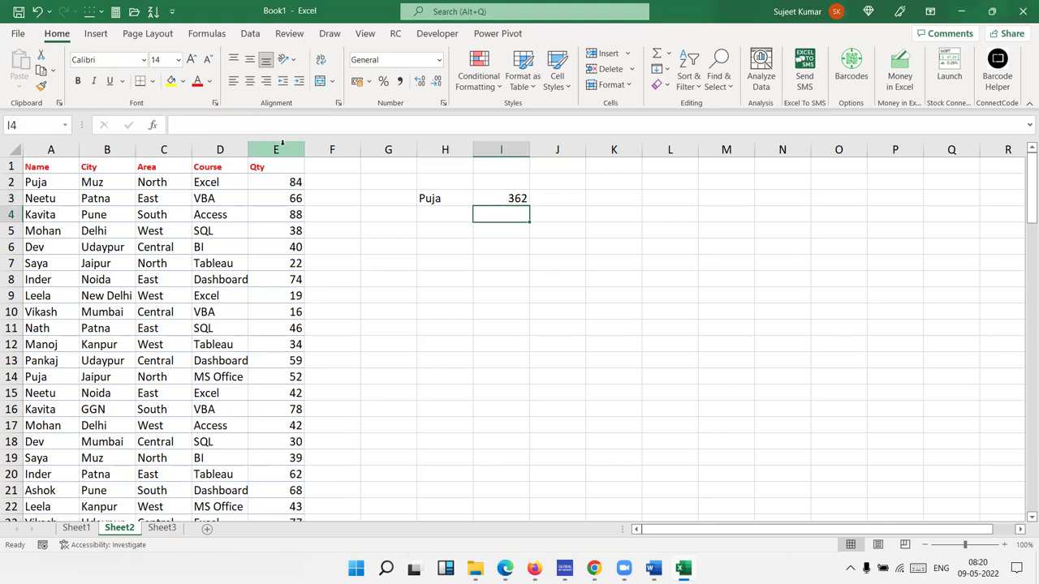
- Filter the Name column to show only Puja's eight records
left_click(62, 164)
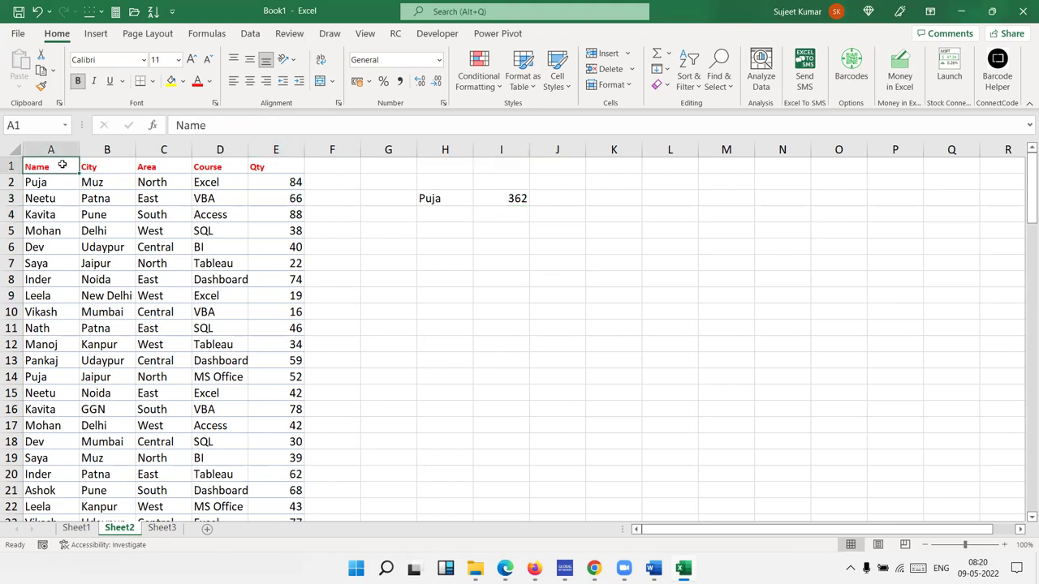
key("ctrl+shift+l")
left_click(73, 167)
left_click(35, 327)
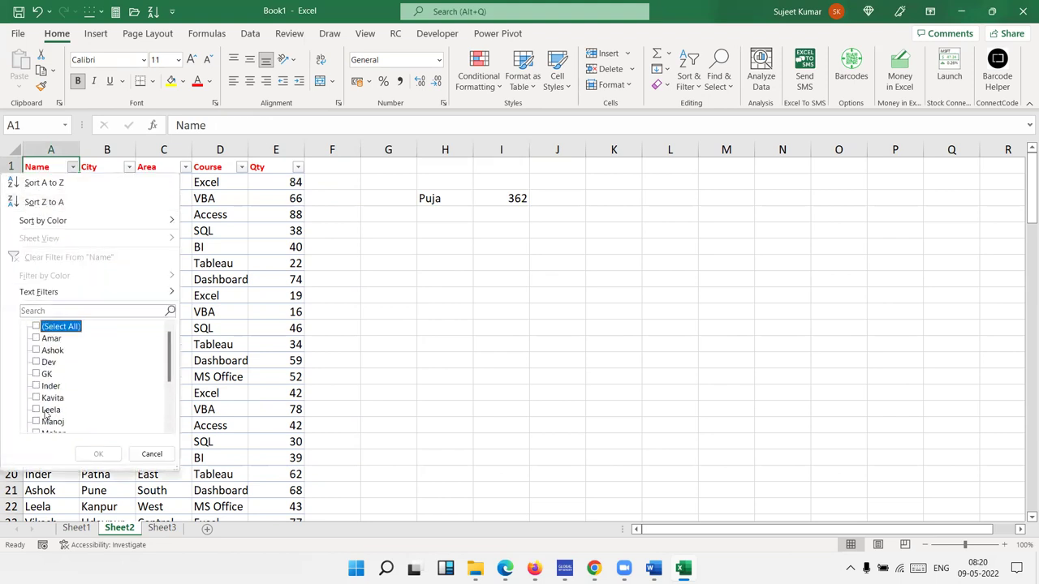
scroll(46, 416, "down", 3)
left_click(36, 397)
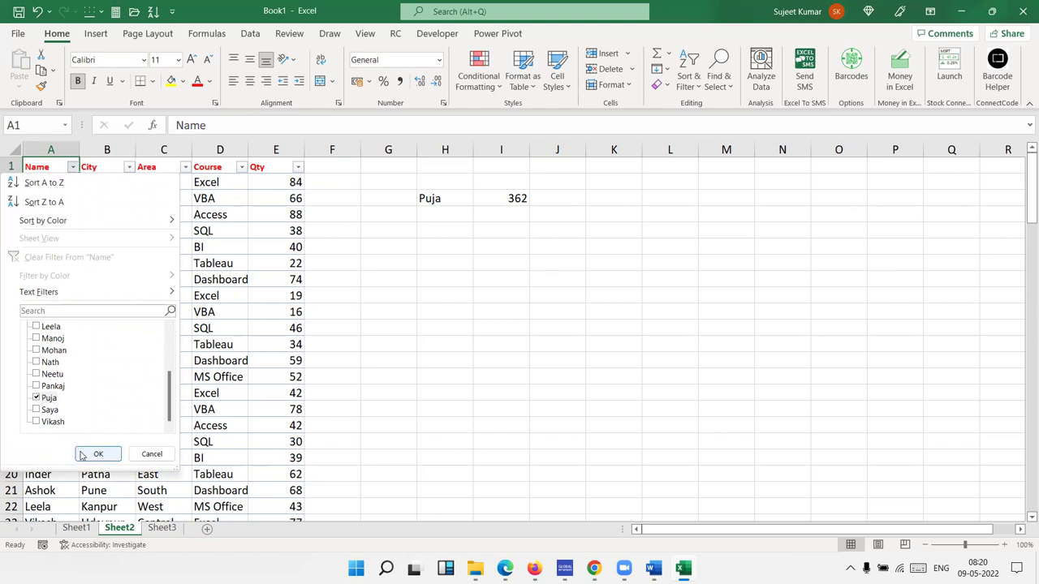
left_click(98, 453)
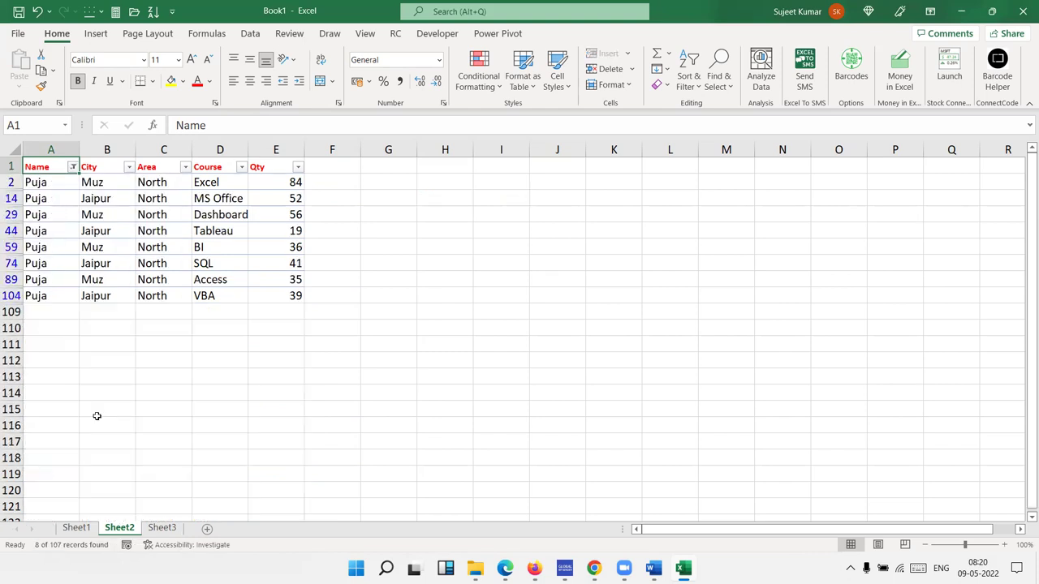
- Discard the typed quantities and remove the AutoFilter so every row shows again
left_click(424, 182)
type("84,")
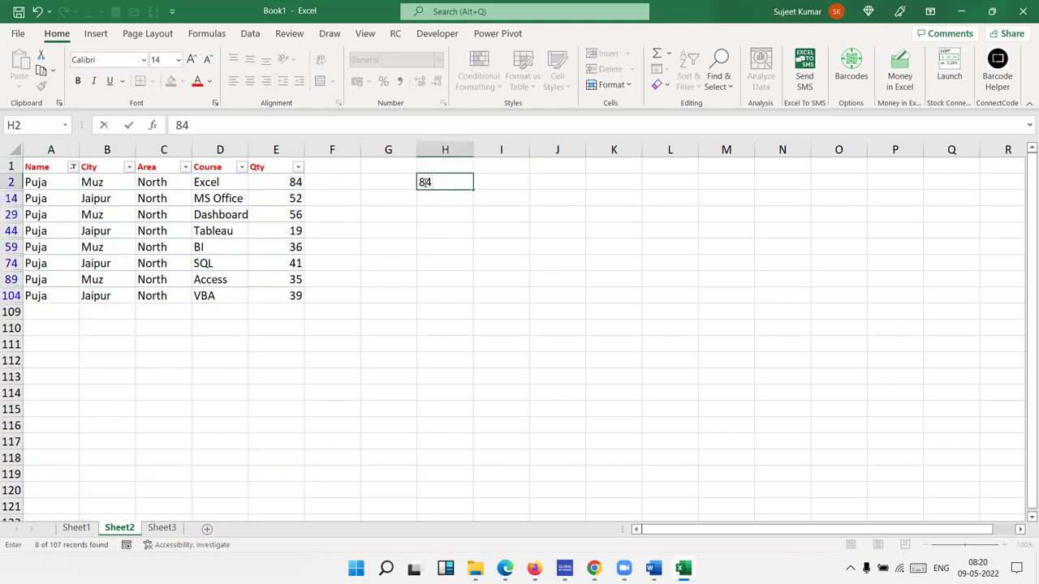
type("52,56")
key("Escape")
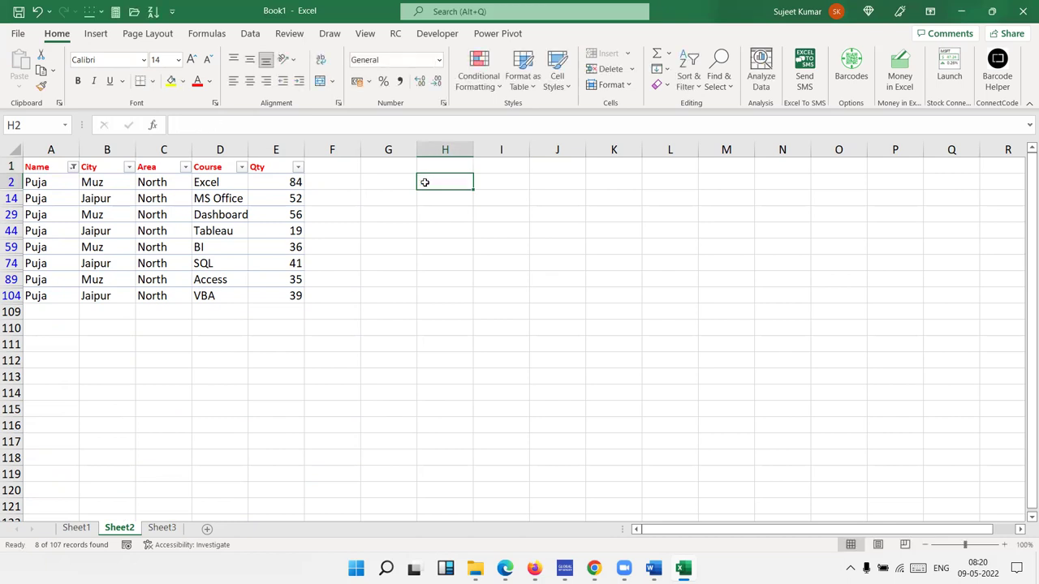
key("ctrl+shift+l")
key("Down")
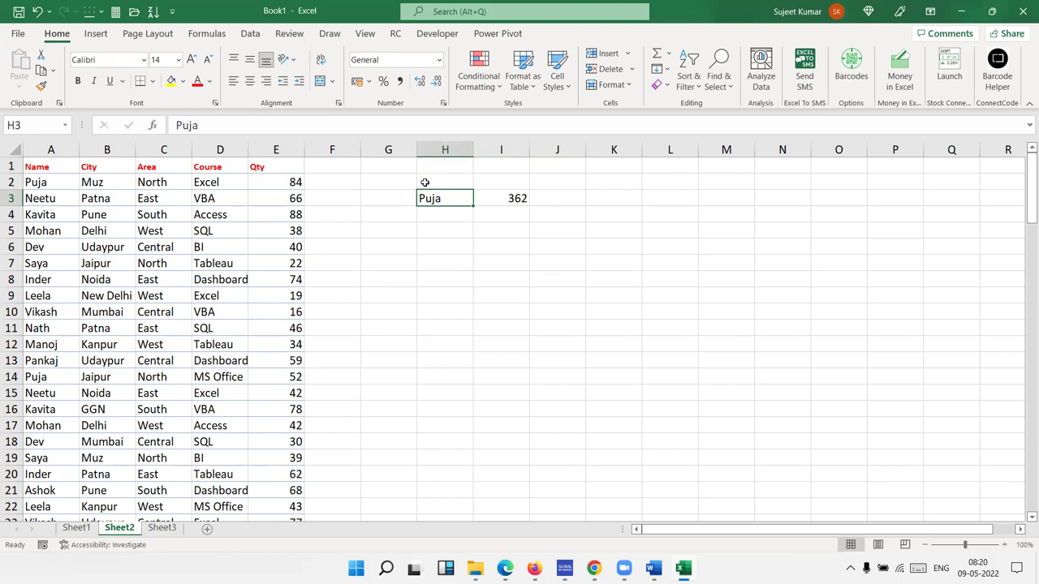
- Start a TEXTJOIN formula in J3 with a comma delimiter that ignores empty values
key("Right")
key("Right")
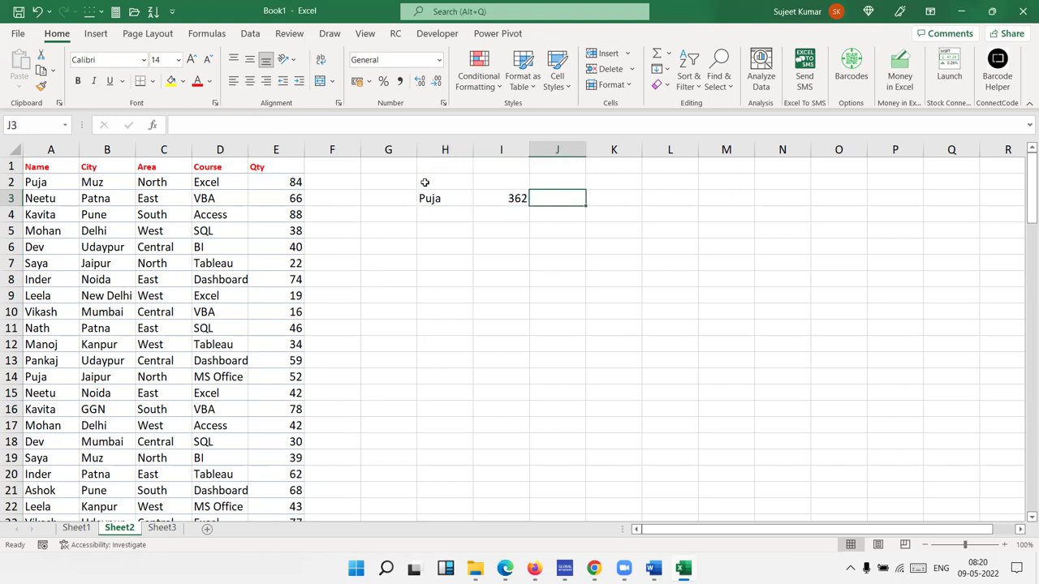
type("=")
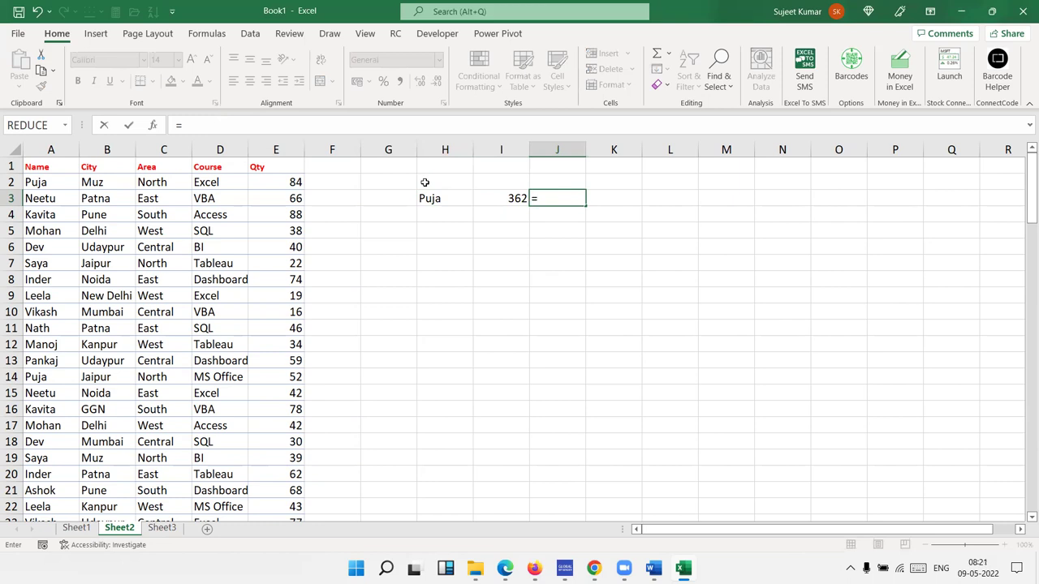
type("te")
key("Down")
key("Tab")
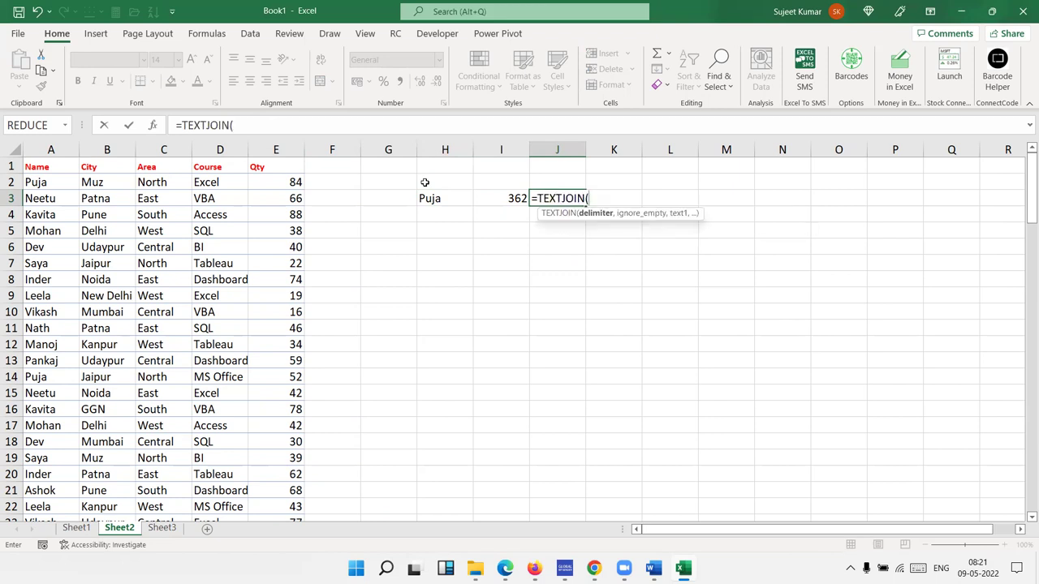
type("\",\"")
type(",")
key("Tab")
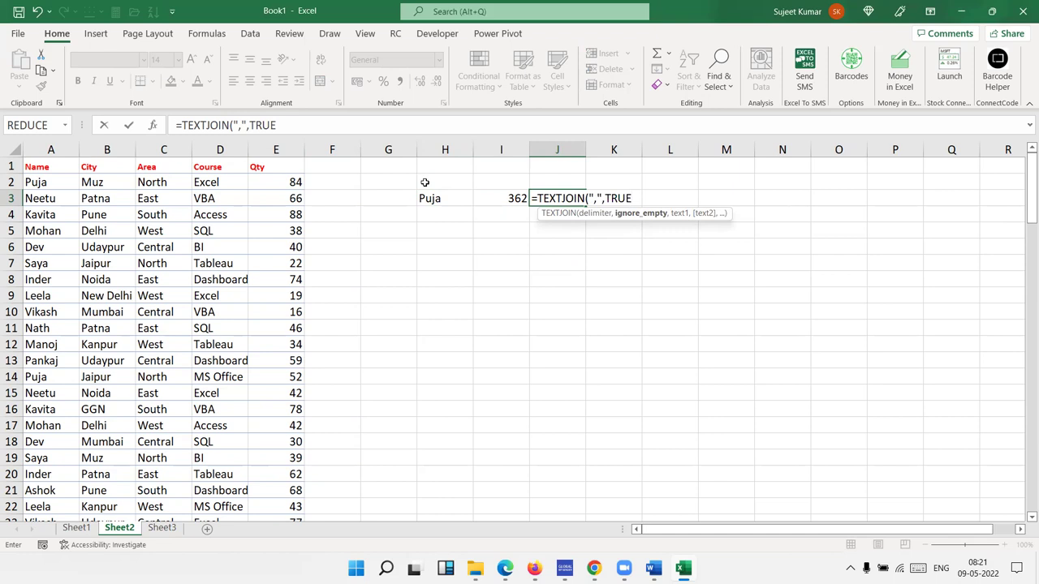
type(",IF(")
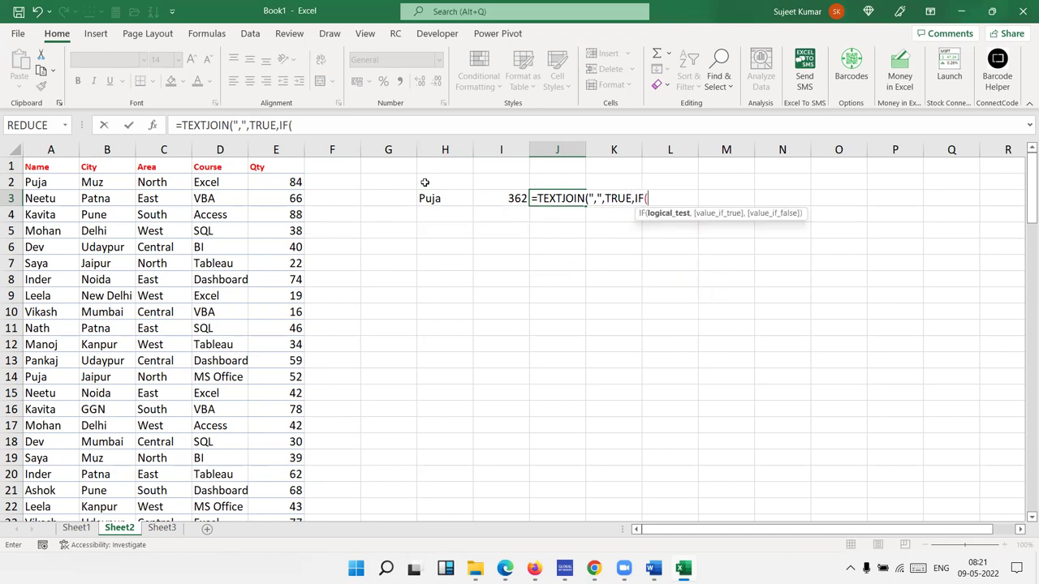
- Complete it with IF(A2:A108=H3,E2:E108,"") to list Puja's quantities 84,52,56,19,36,41,35,39
left_click(51, 182)
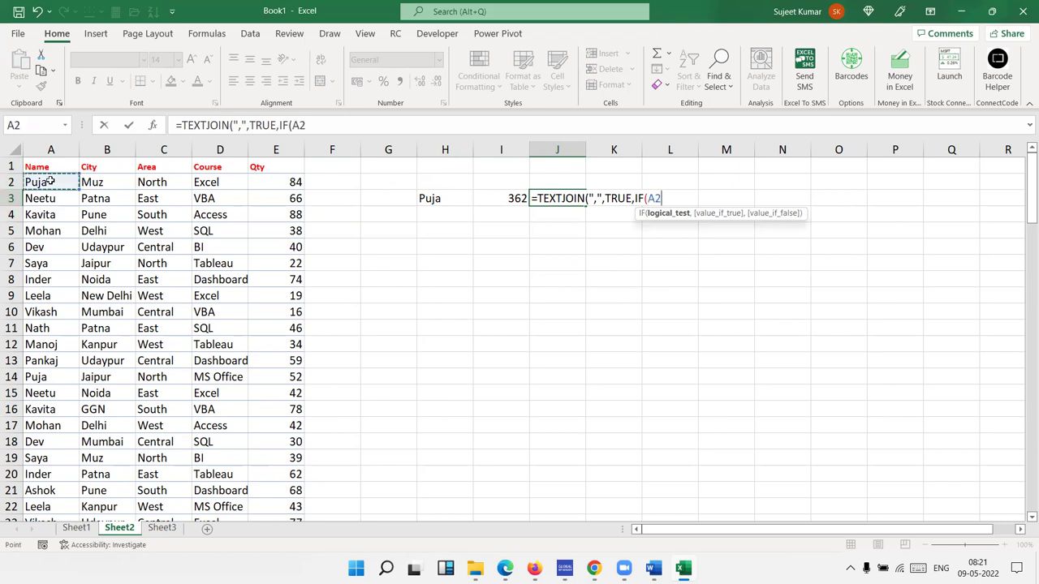
key("ctrl+shift+Down")
type("=")
key("Left")
key("Left")
key("Left")
key("Right")
key("Right")
type(",")
key("Left")
key("Left")
key("Left")
key("Left")
key("Left")
key("Up")
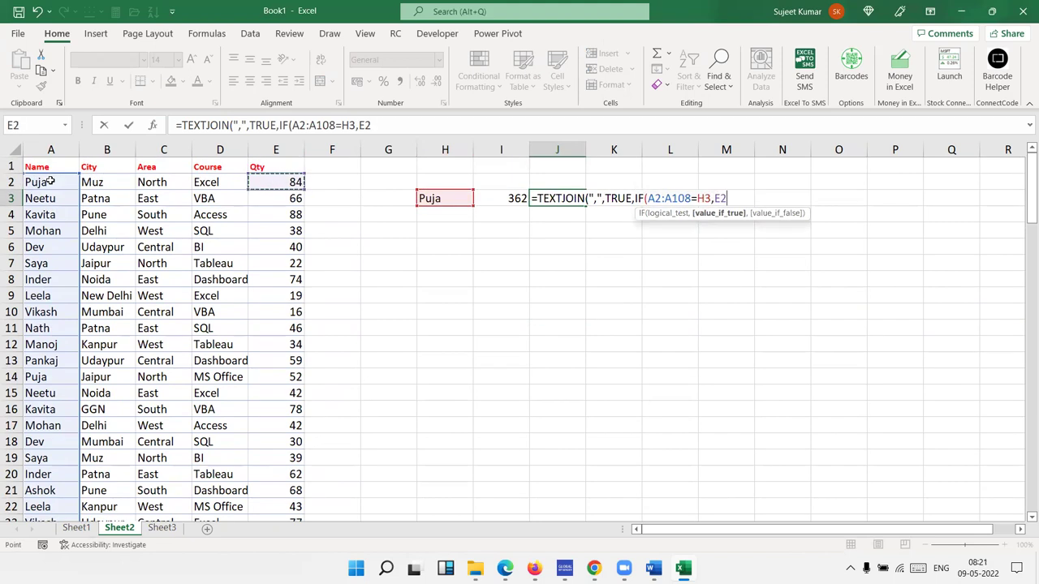
key("ctrl+shift+Down")
type(":E108,")
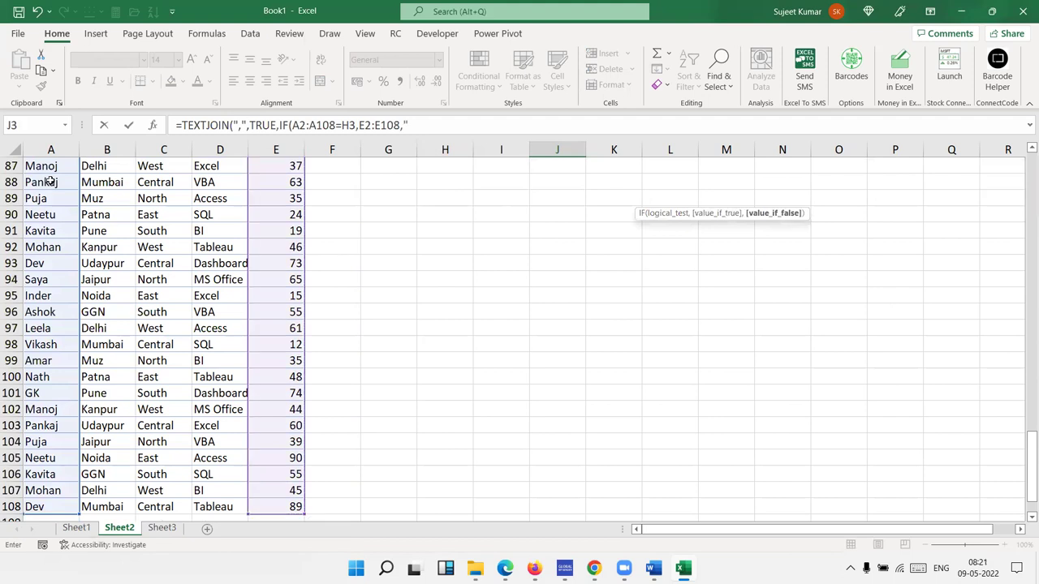
key("Return")
key("Return")
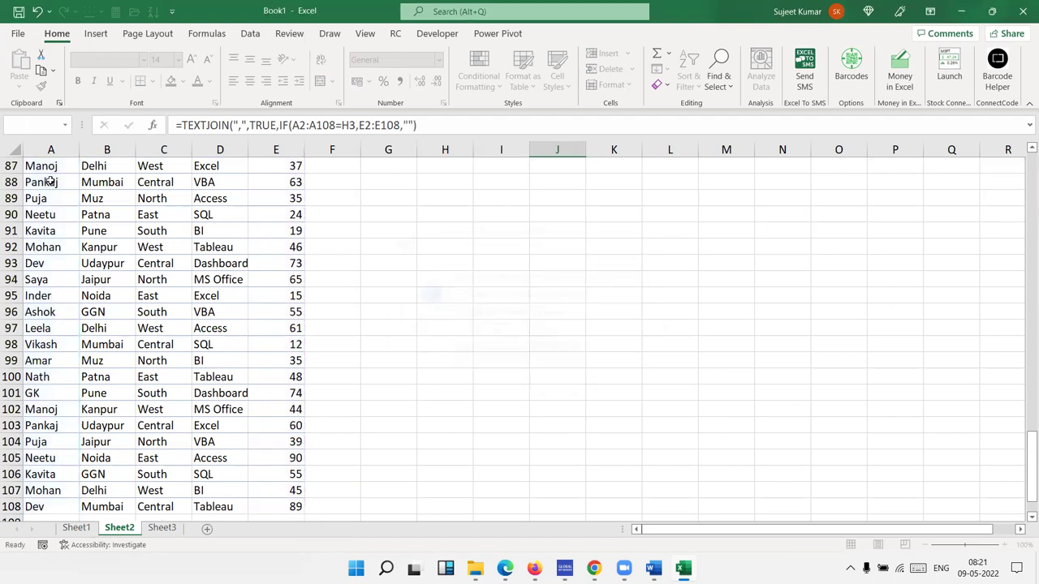
key("Up")
key("Up")
key("Up")
key("Down")
key("Down")
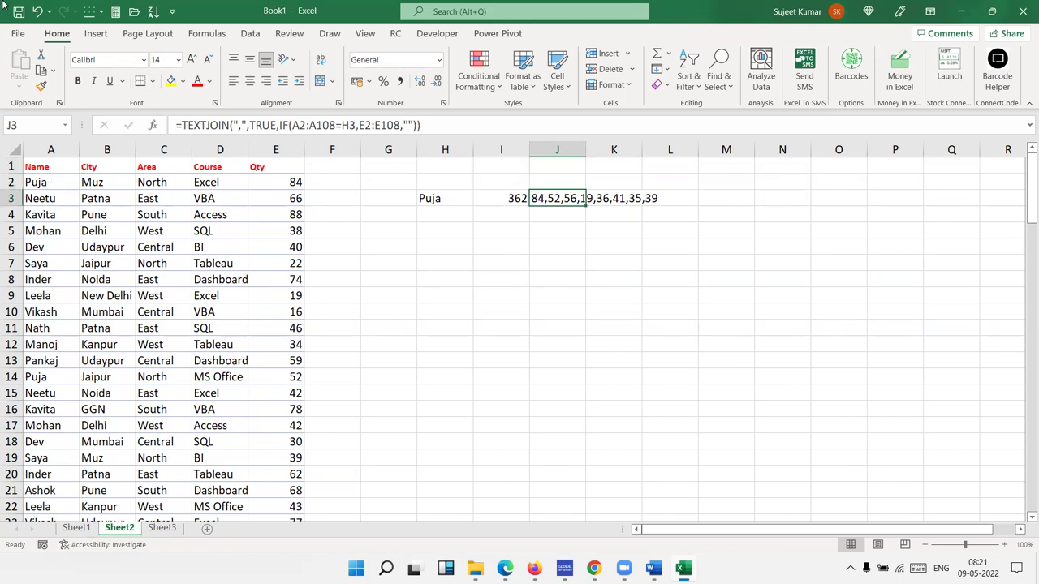
left_click(255, 35)
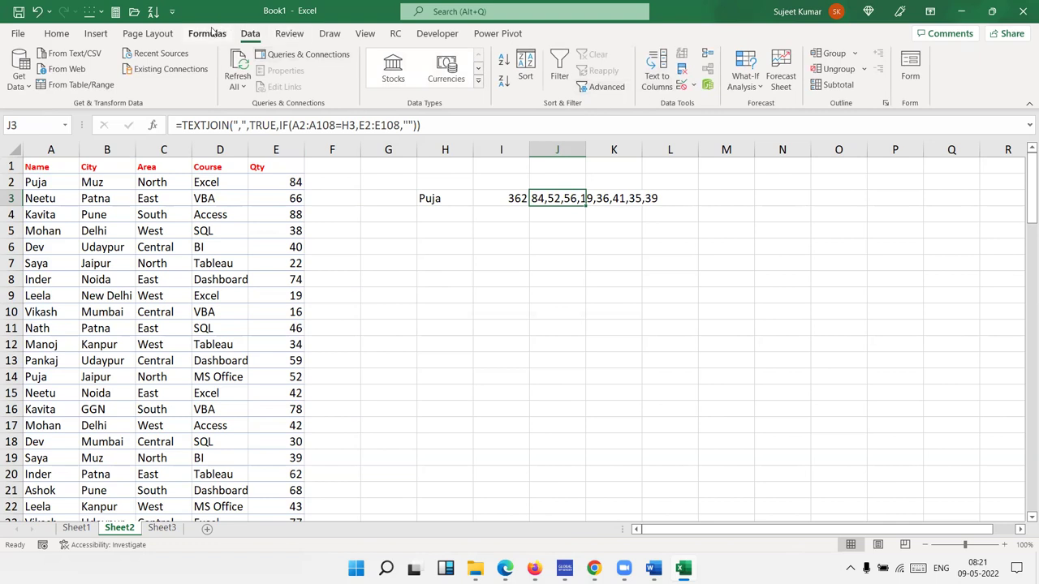
left_click(213, 33)
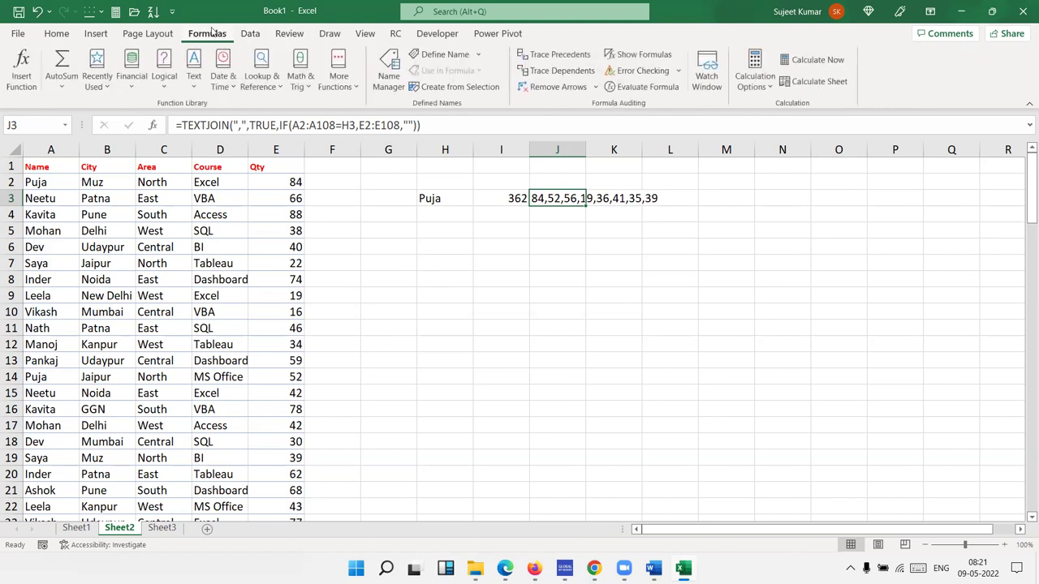
left_click(639, 87)
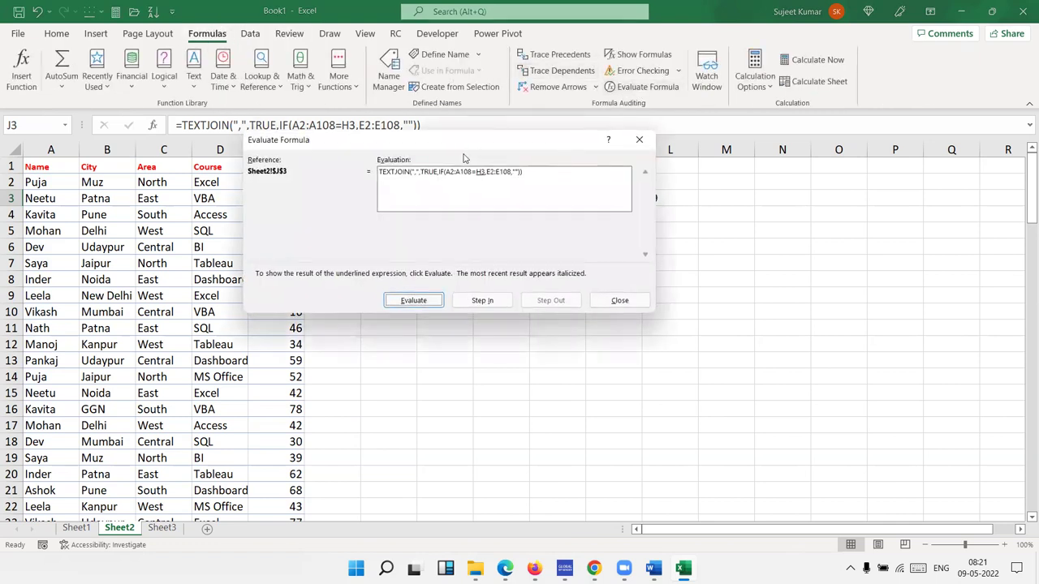
left_click_drag(466, 146, 608, 284)
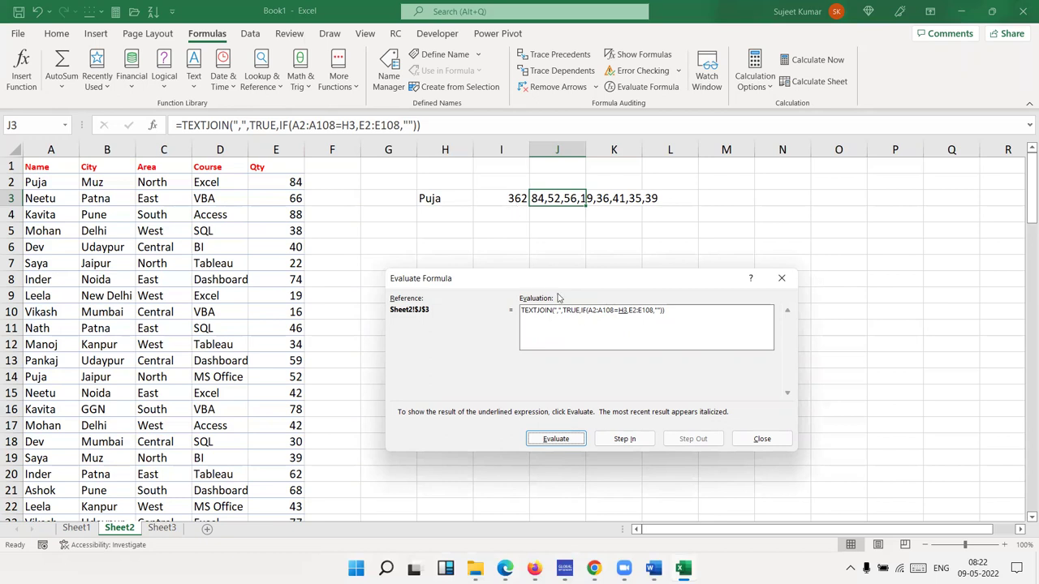
left_click(572, 444)
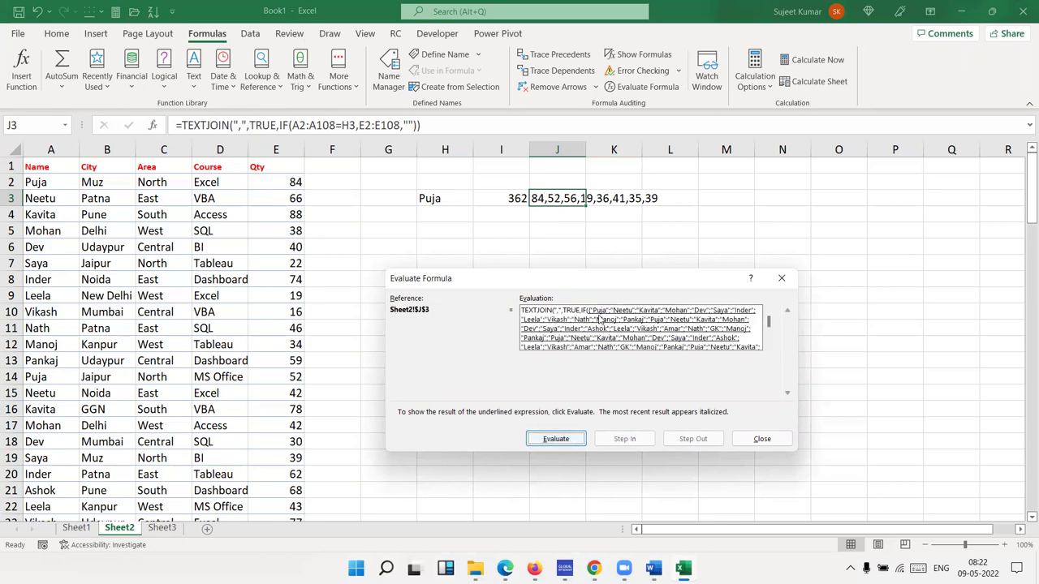
left_click(564, 444)
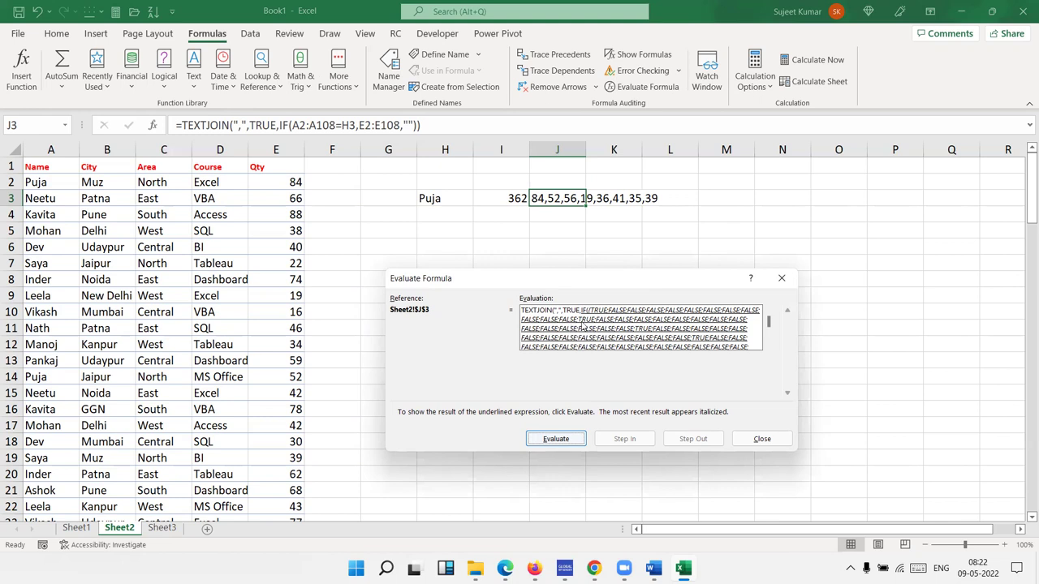
left_click(568, 444)
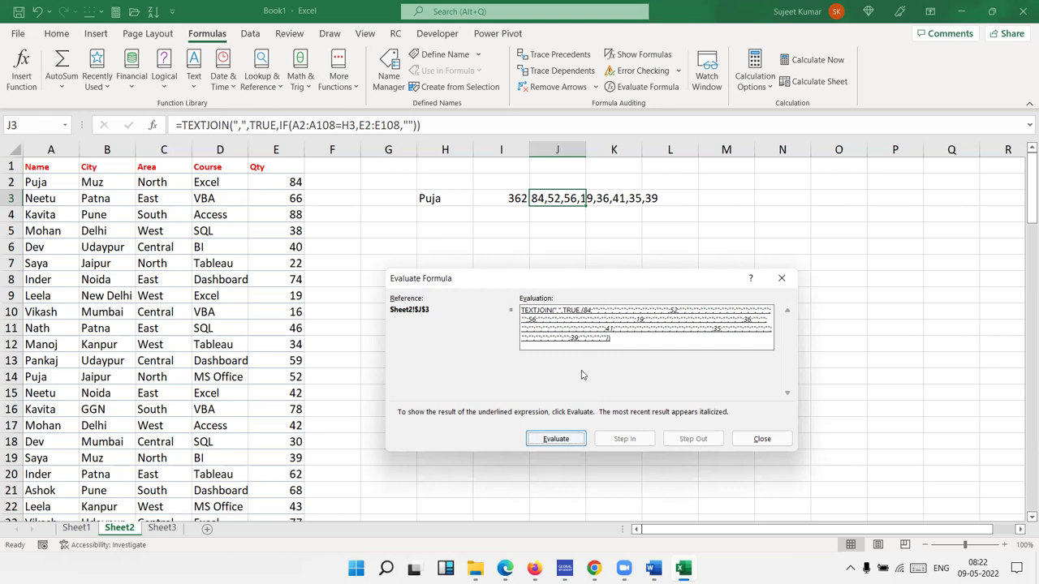
left_click(560, 439)
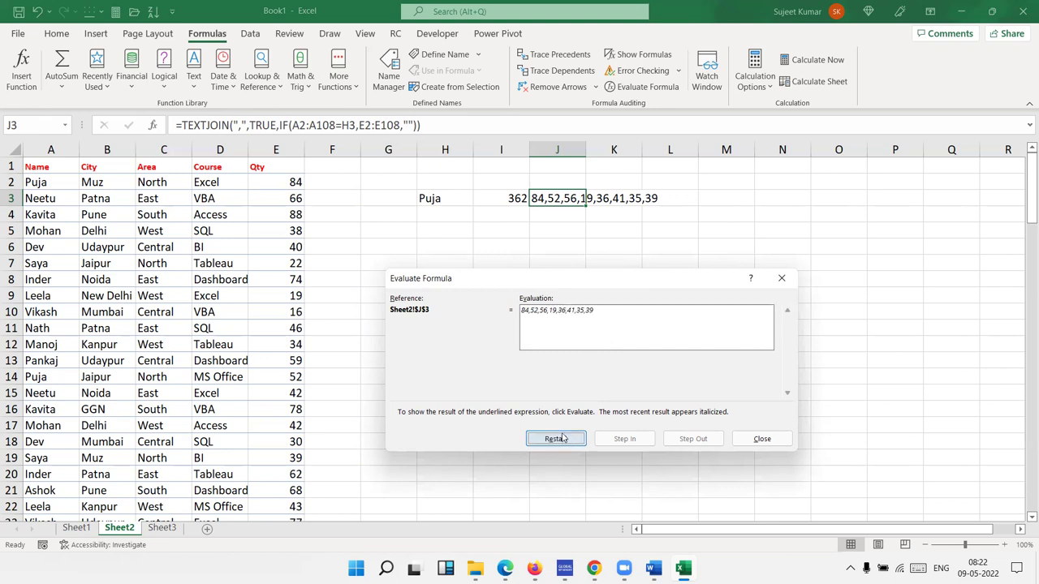
left_click(762, 439)
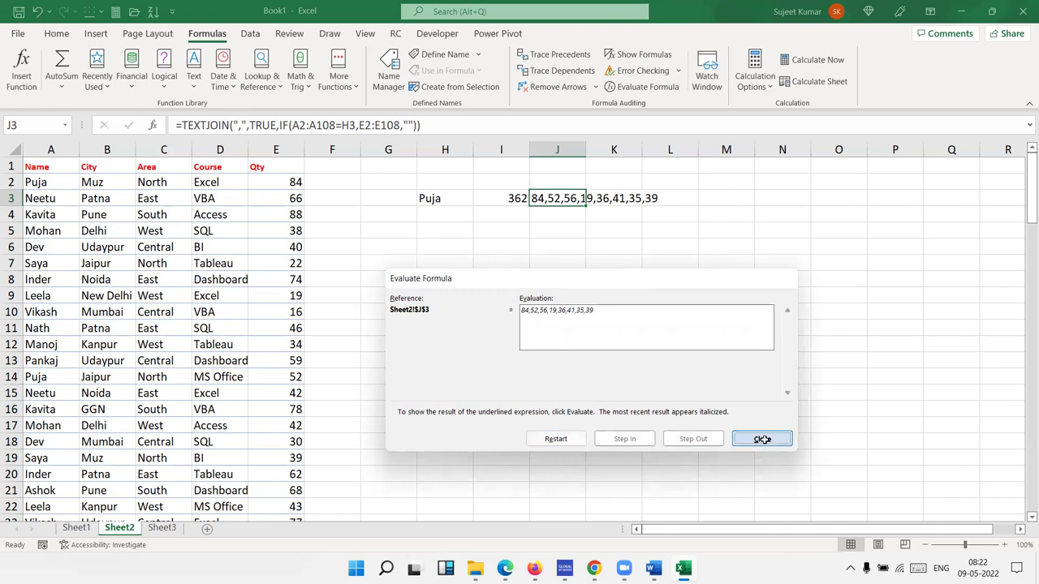
- Close the evaluation window, review J3's formula, and enter the label 'Sr' in H6
left_click(546, 234)
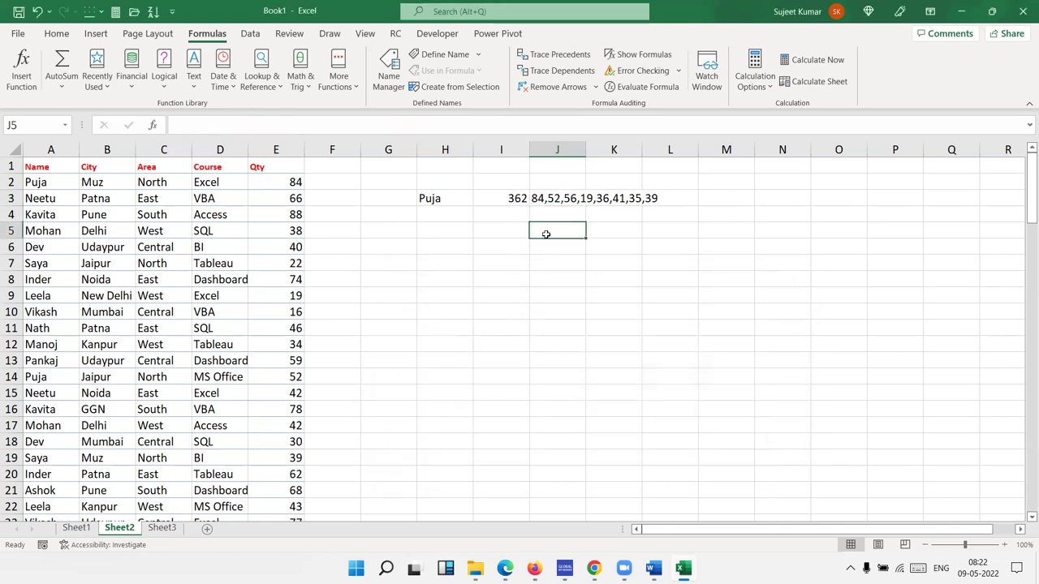
left_click(452, 248)
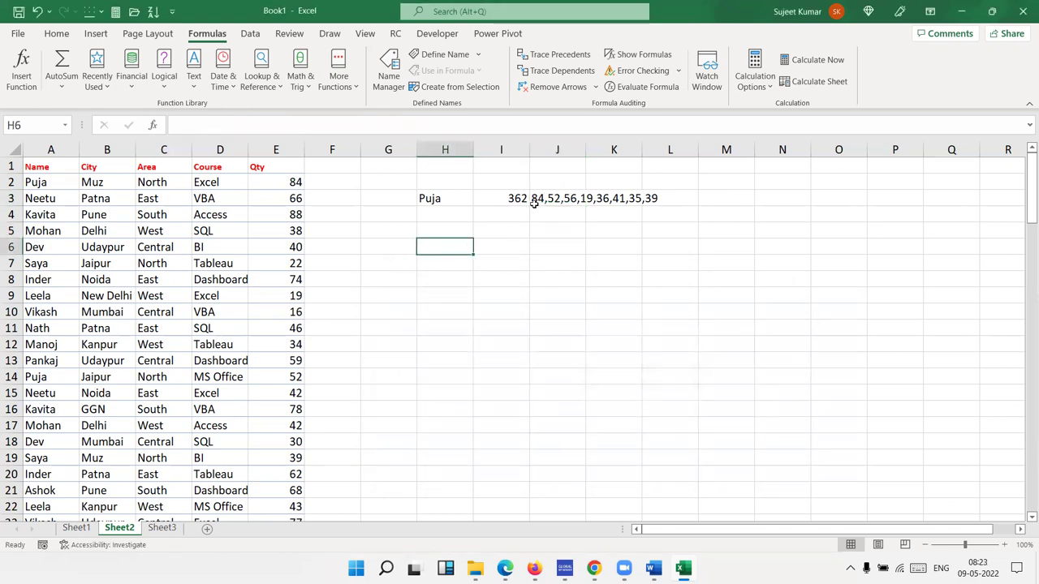
left_click(535, 203)
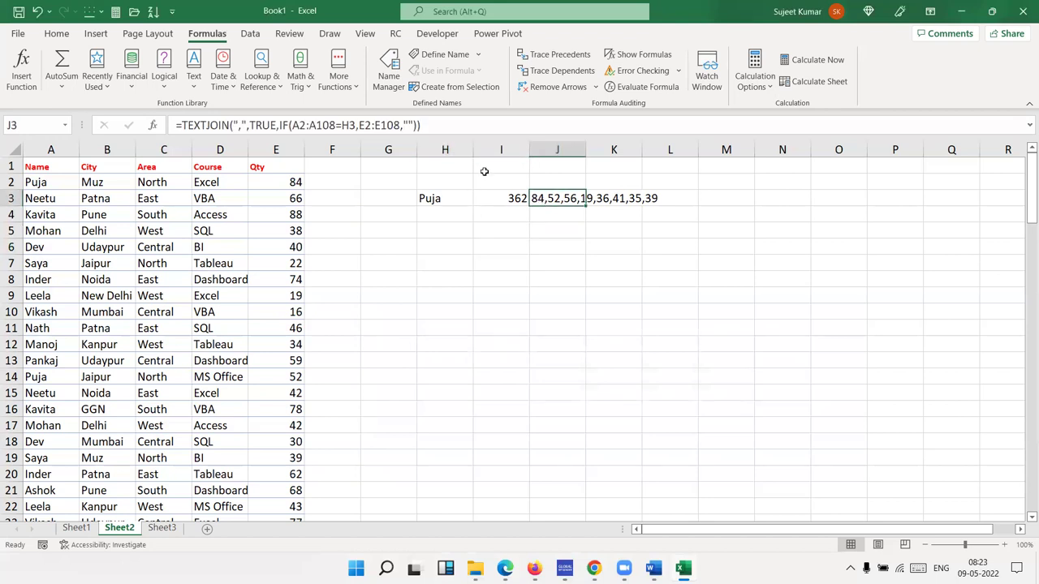
left_click(431, 245)
type("Sr")
key("Return")
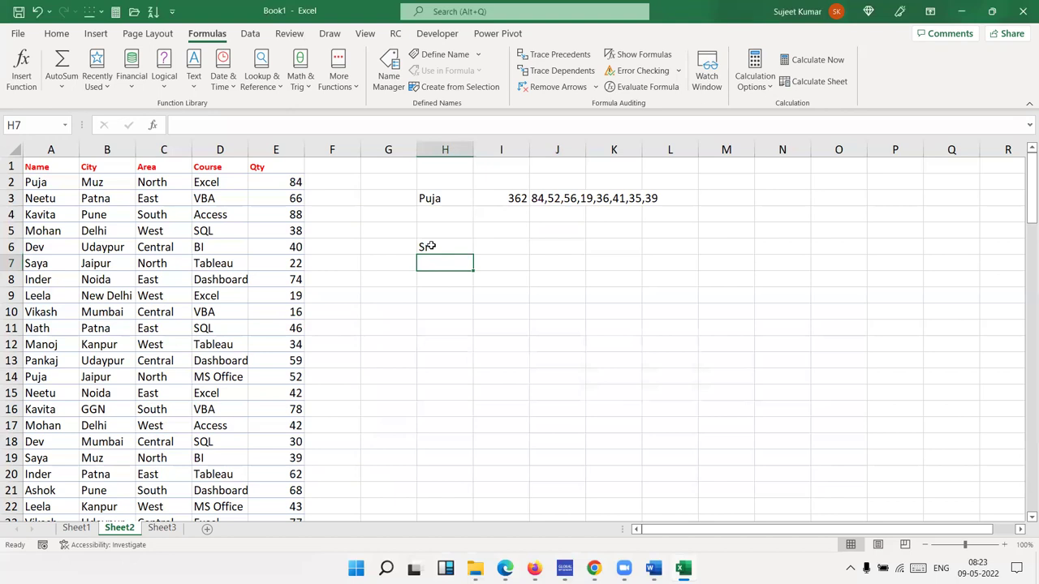
left_click(431, 245)
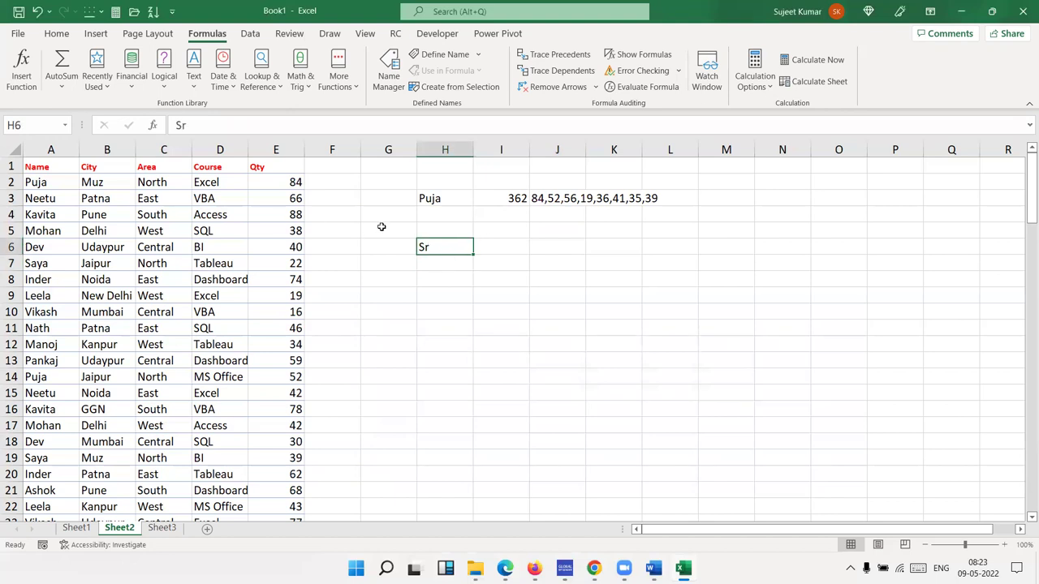
- Copy the Name, City, Area, Course, Qty headers from A1:E1 into H7:L7
left_click_drag(36, 167, 268, 155)
key("ctrl+c")
left_click(465, 262)
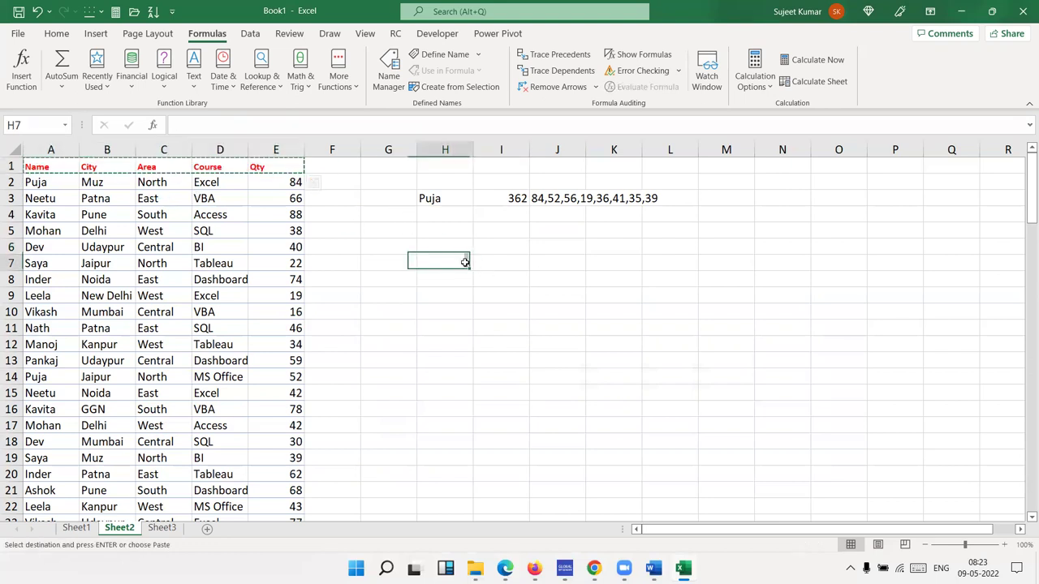
key("ctrl+v")
left_click(552, 308)
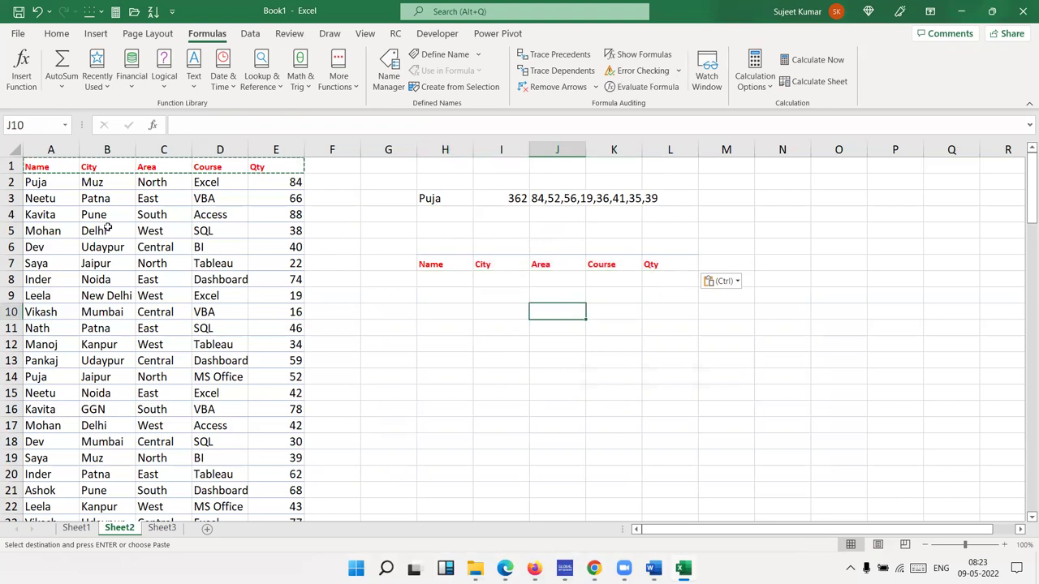
mouse_move(443, 279)
left_mouse_down()
mouse_move(651, 301)
mouse_move(647, 430)
left_mouse_up()
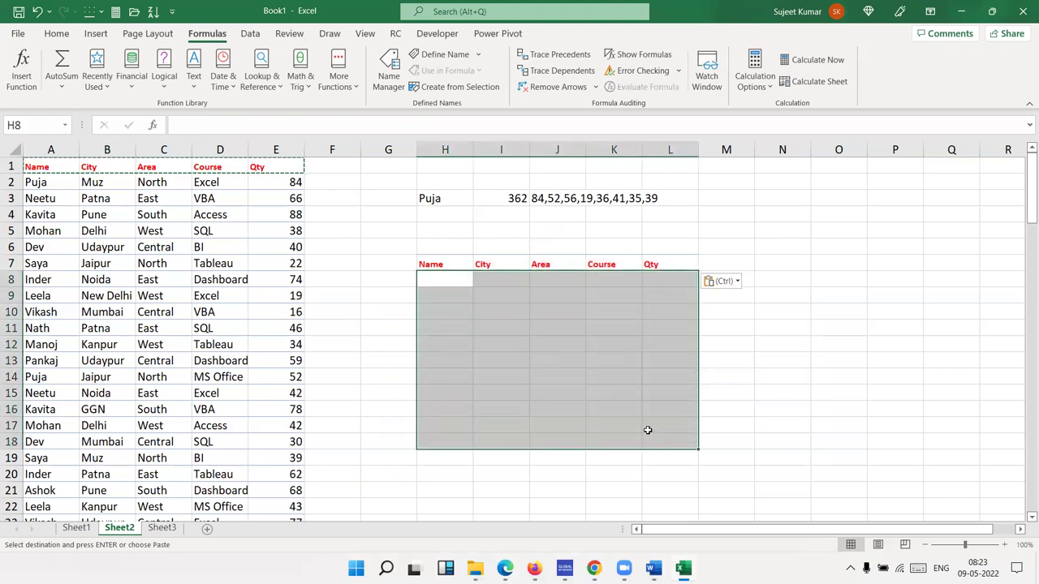
key("Escape")
left_click(445, 280)
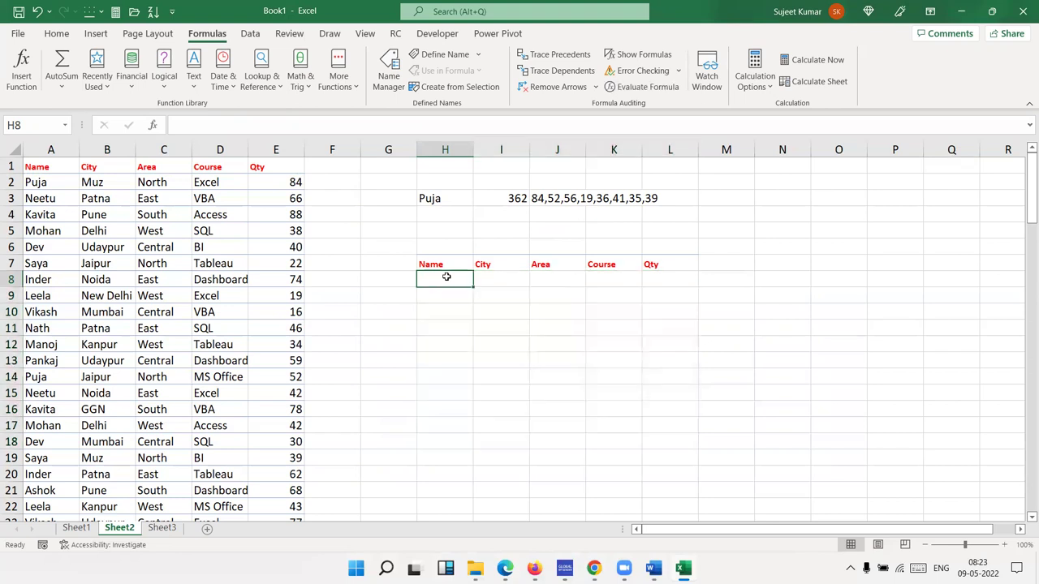
- Enter =FILTER(A1:E108,A1:A108=H3) in H8 so Puja's eight records spill into H8:L15
type("=fil")
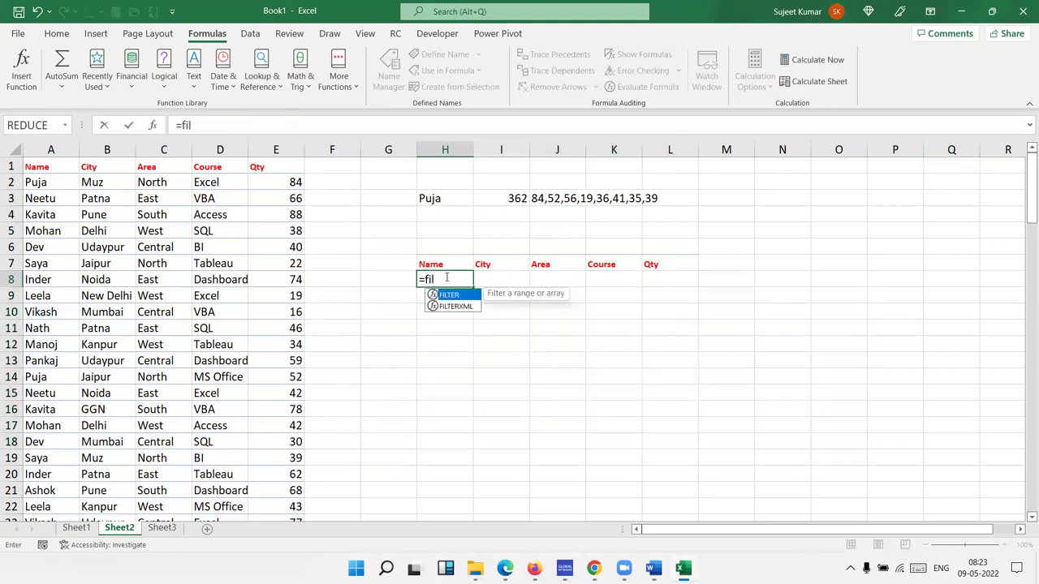
key("Tab")
key("Left")
key("Left")
key("Left")
key("Left")
key("Left")
key("Left")
key("Left")
key("ctrl+Up")
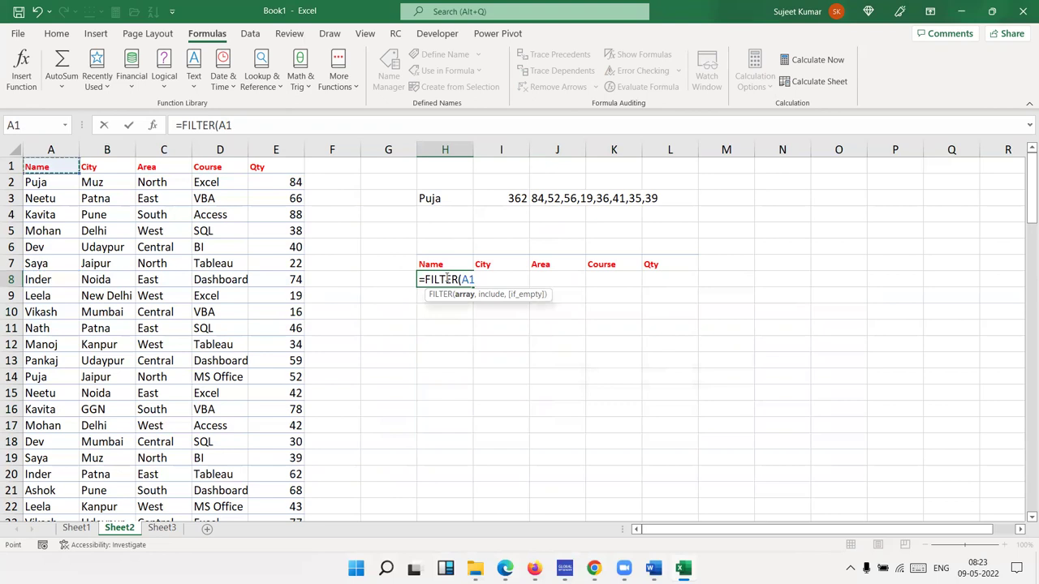
key("ctrl+shift+Right")
key("ctrl+shift+Down")
type(",")
key("Left")
key("Left")
key("Left")
key("Left")
key("Left")
key("Left")
key("ctrl+Up")
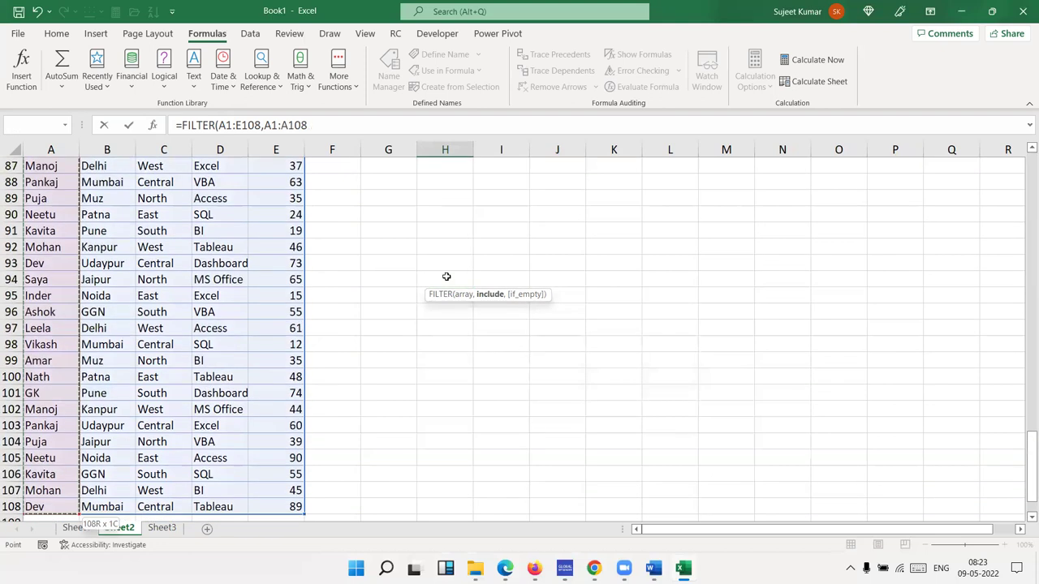
type("=")
key("Up")
key("Up")
key("Up")
key("Up")
key("Up")
key("Up")
key("Down")
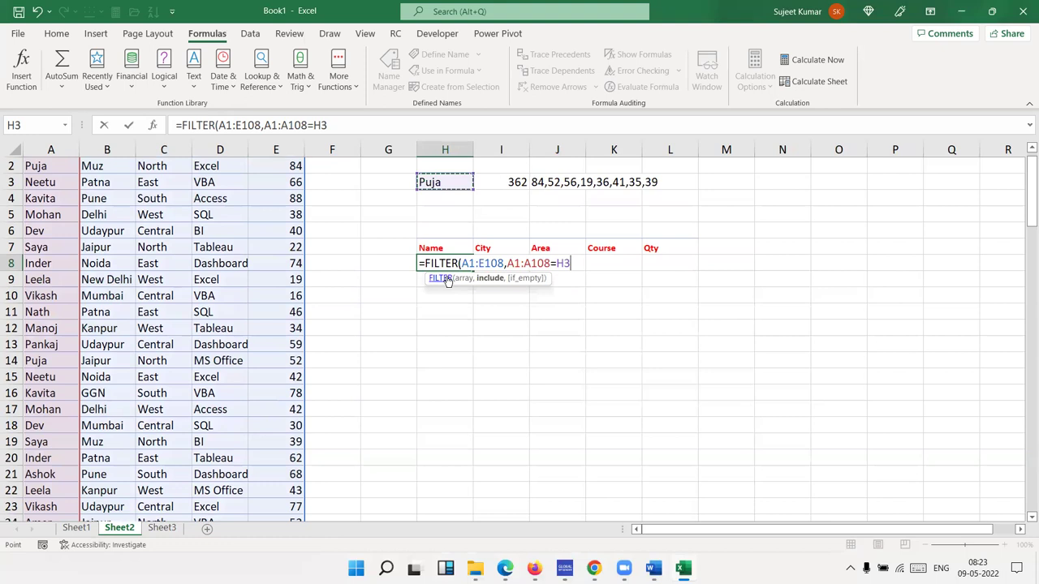
key("Return")
key("Up")
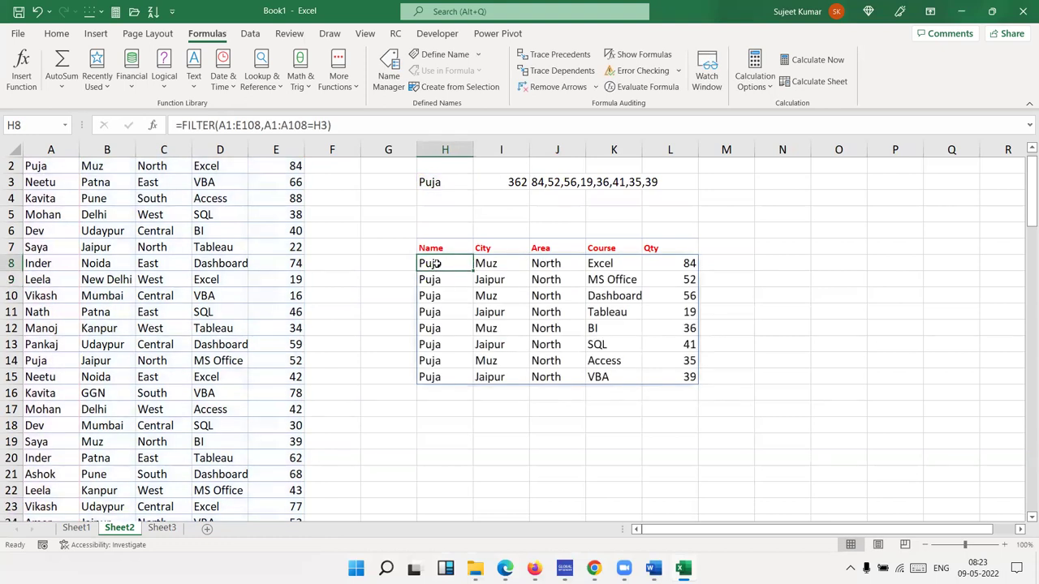
- Review H8's formula, highlighting the A1:A108 range and the H3 criterion
double_click(430, 264)
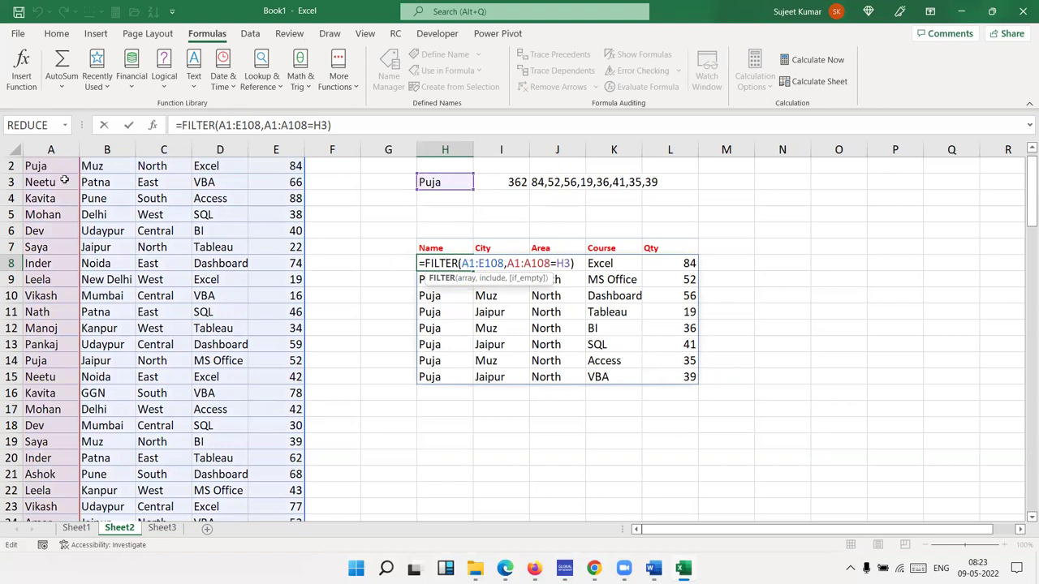
left_click_drag(507, 262, 550, 263)
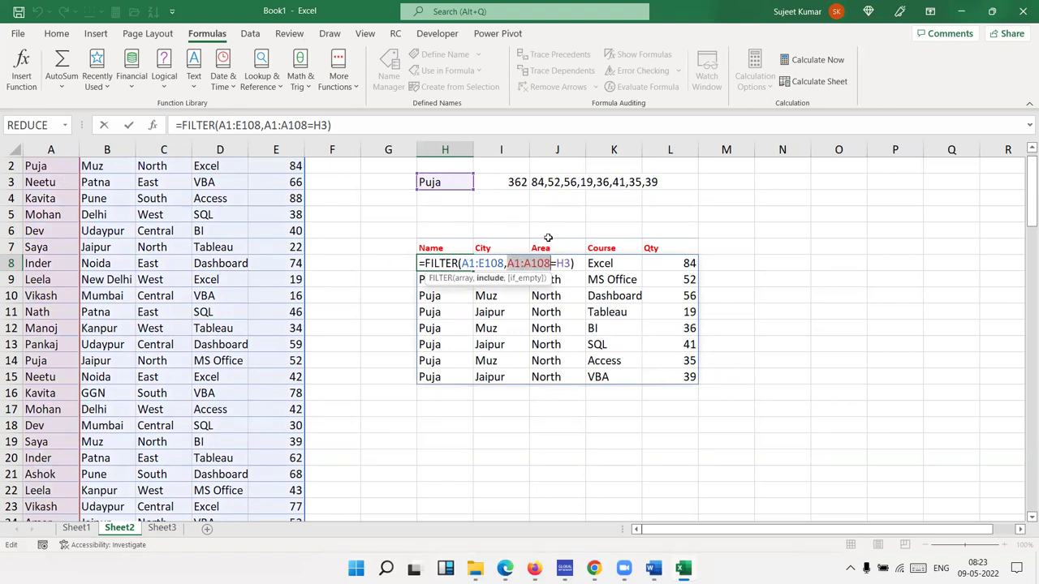
left_click_drag(556, 263, 571, 263)
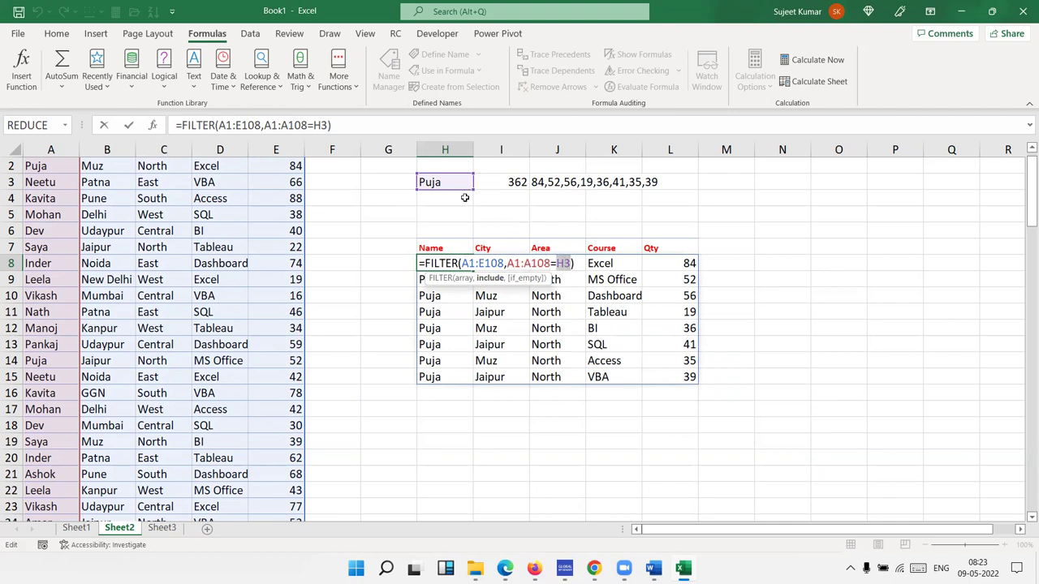
key("Return")
left_click(429, 266)
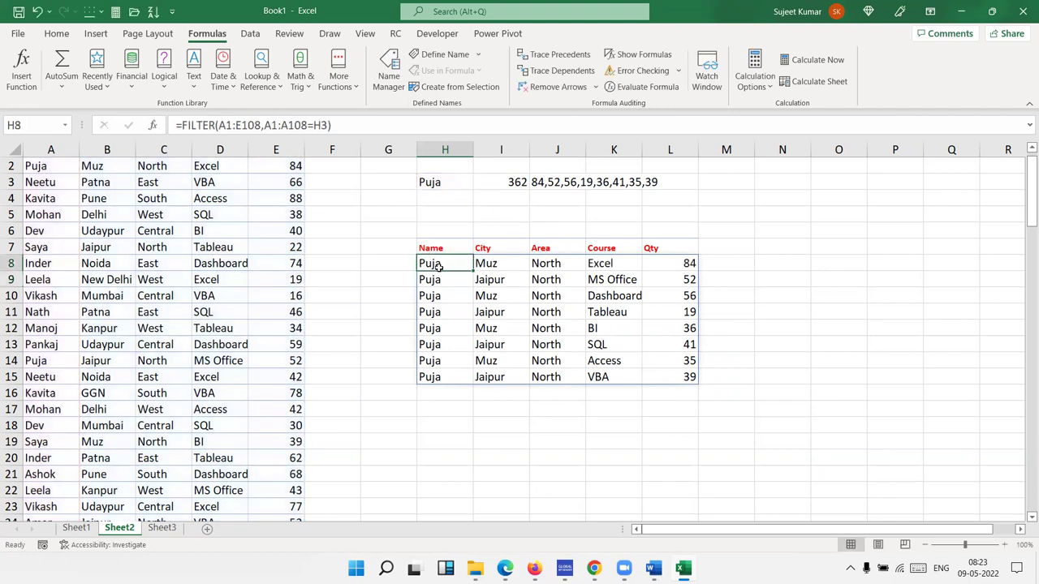
scroll(435, 234, "up", 1)
- Change the lookup name in H3 to Dev, then Manoj, then back to Dev
left_click(425, 201)
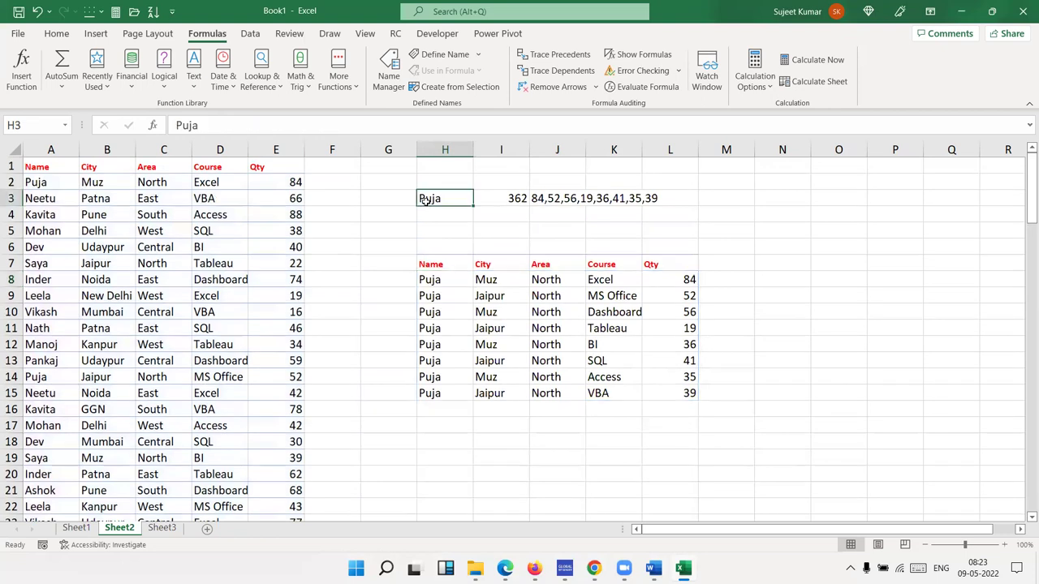
type("Dev")
key("Return")
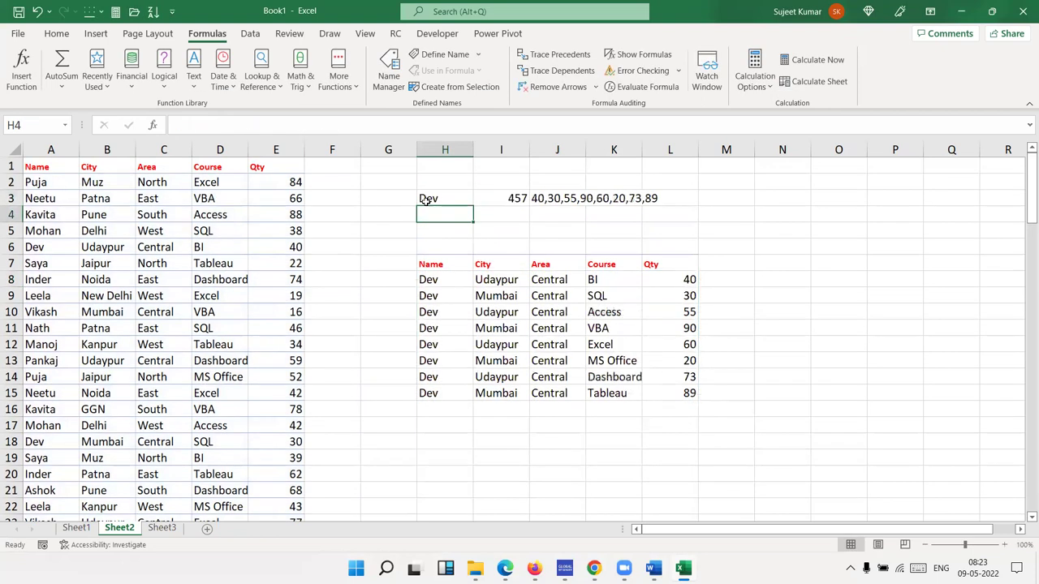
left_click(425, 201)
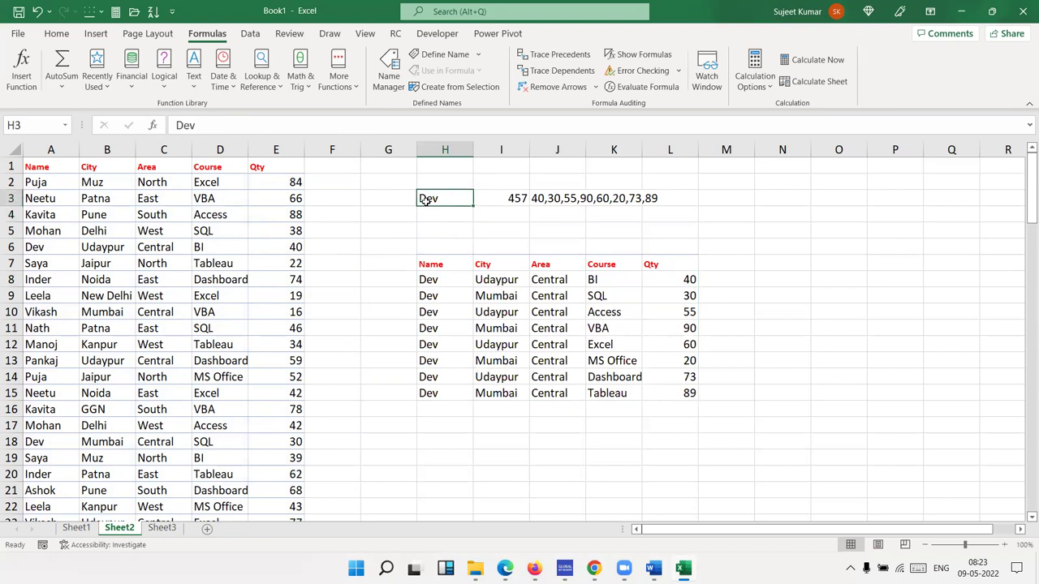
type("Manoj")
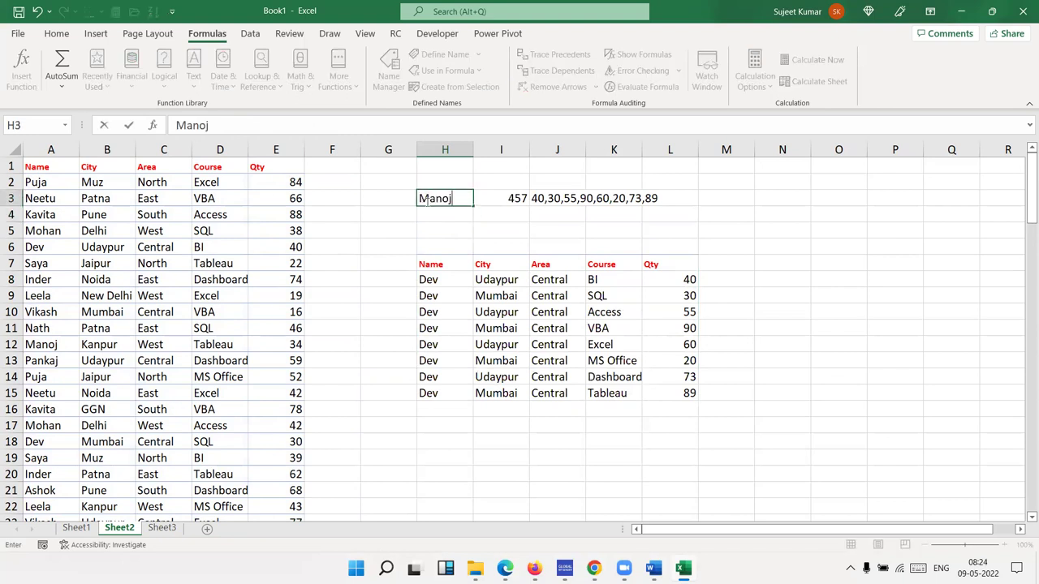
key("Return")
left_click(425, 201)
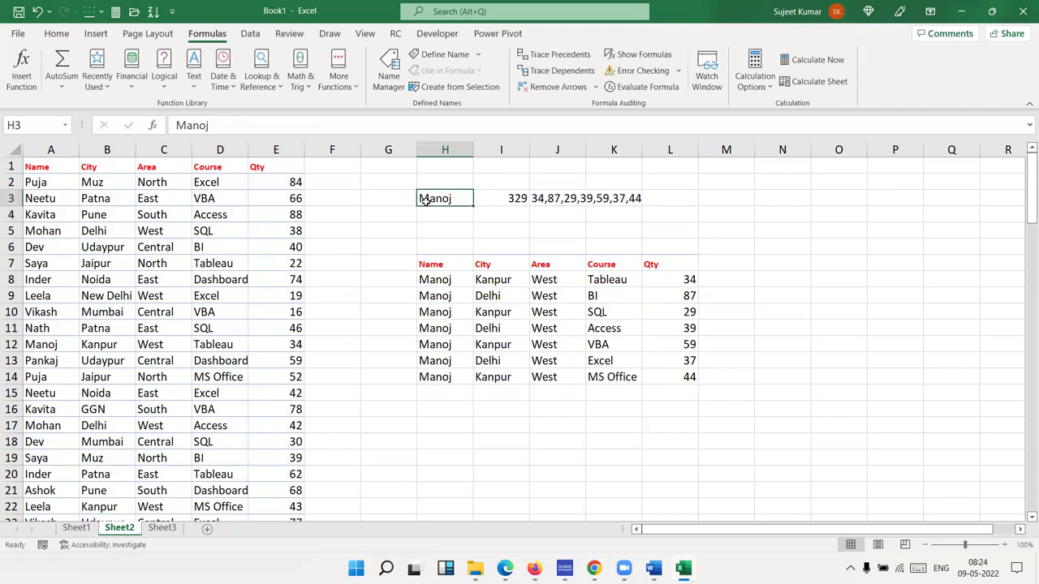
type("Dev")
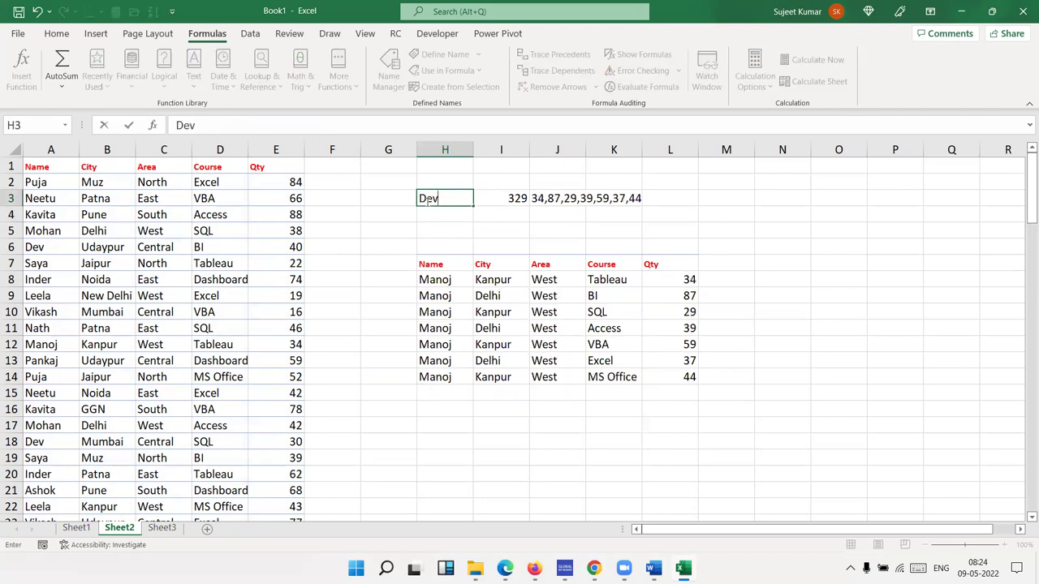
key("Return")
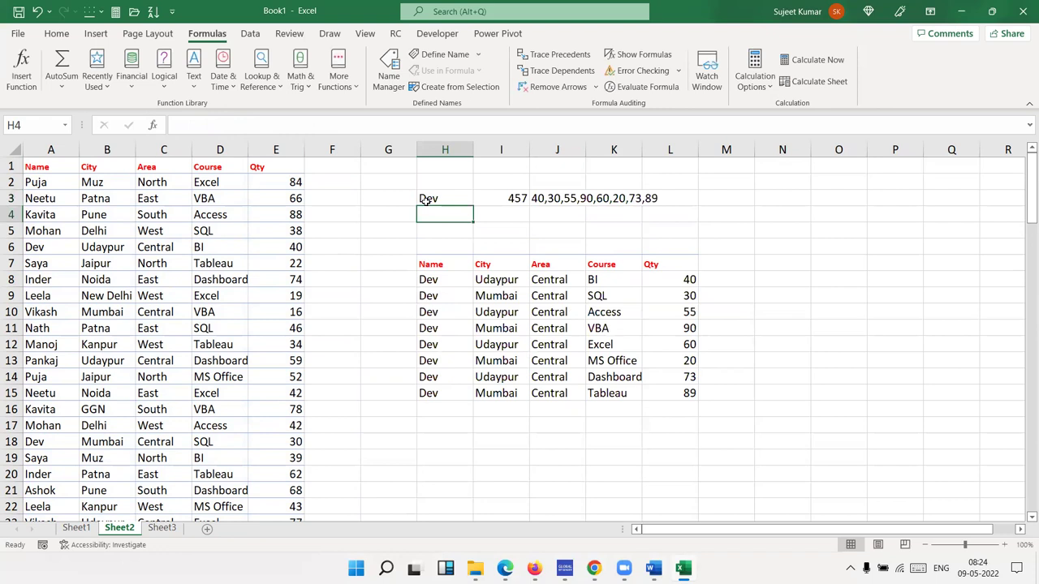
- Inspect the TEXTJOIN formula in J3 and the FILTER formula in H8 for Dev
left_click(545, 199)
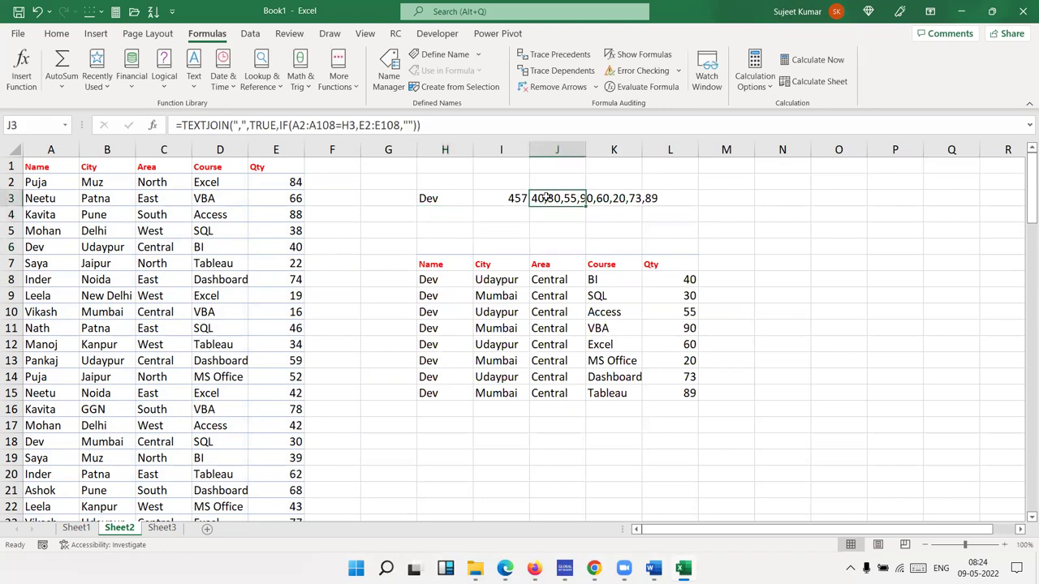
double_click(545, 198)
key("Escape")
left_click(427, 278)
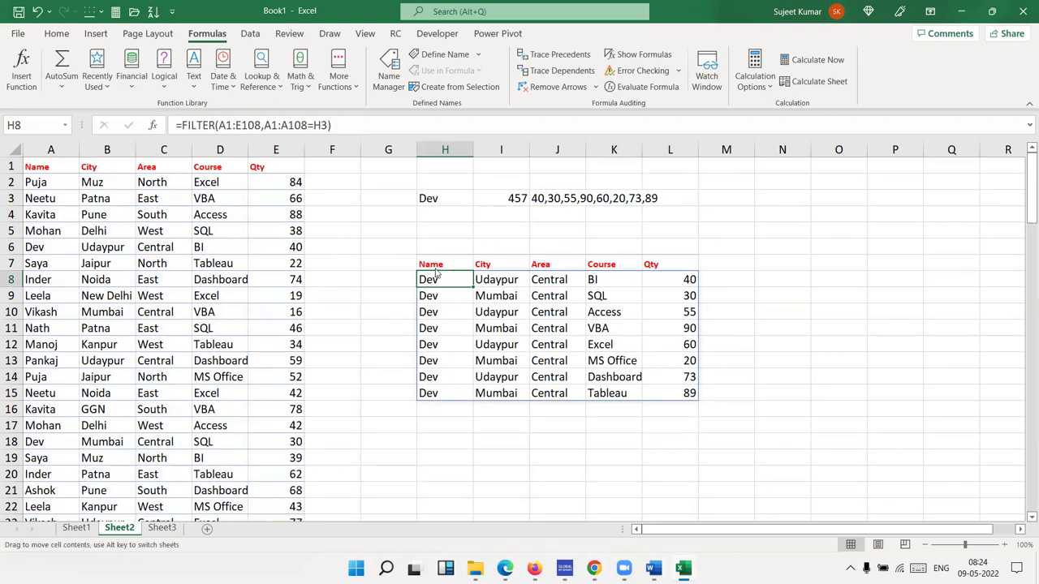
- Insert blank columns at G to push the lookup block right to column N
left_click(434, 265)
left_click_drag(433, 277, 438, 289)
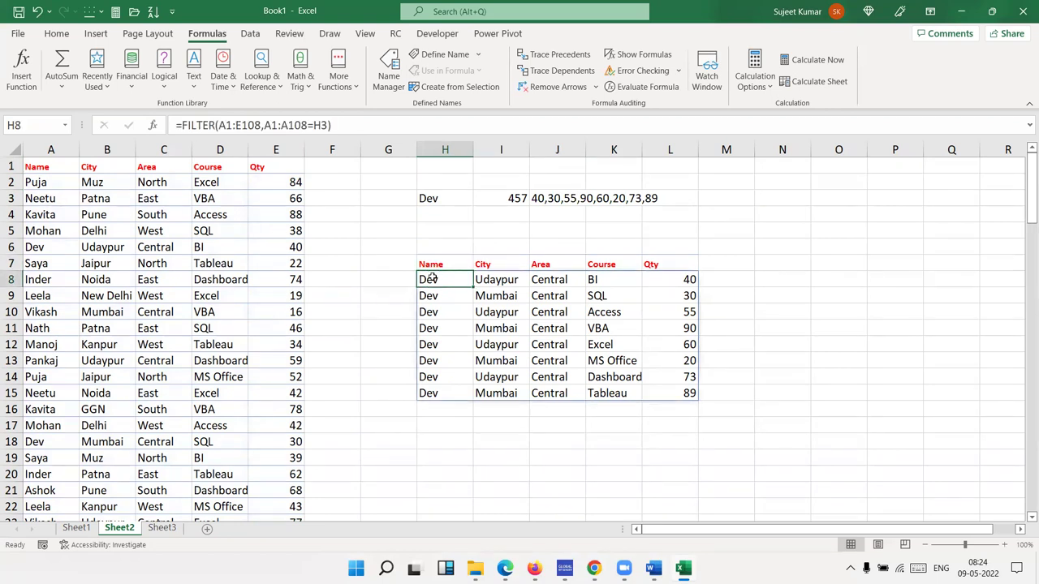
left_click(437, 266)
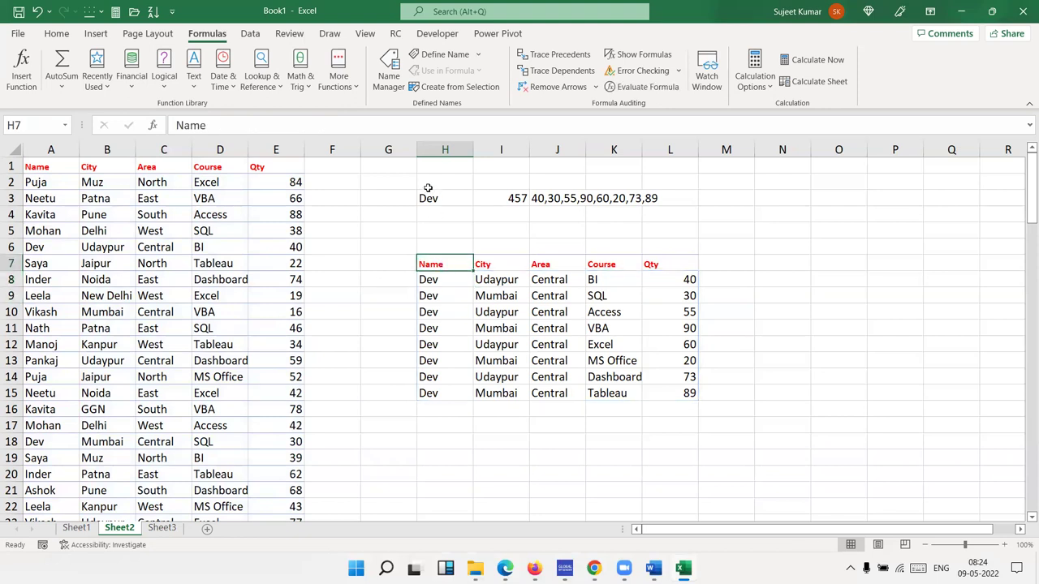
left_click(397, 148)
key("ctrl+plus")
key("ctrl+plus")
key("ctrl+plus")
key("ctrl+plus")
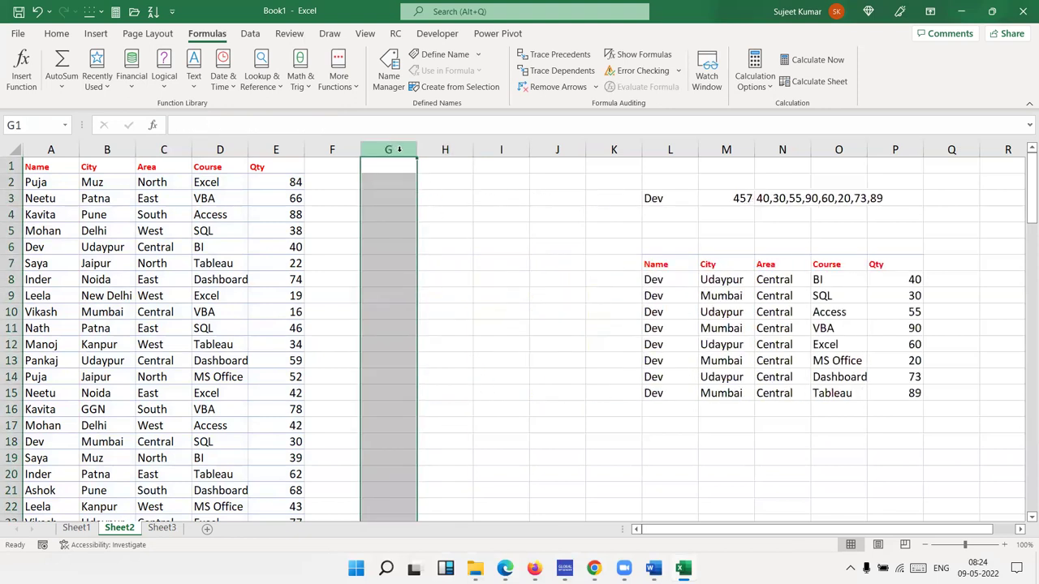
key("ctrl+plus")
key("ctrl+plus")
- Copy the Name-to-Qty headers from N7 and paste them at G7
left_click(790, 263)
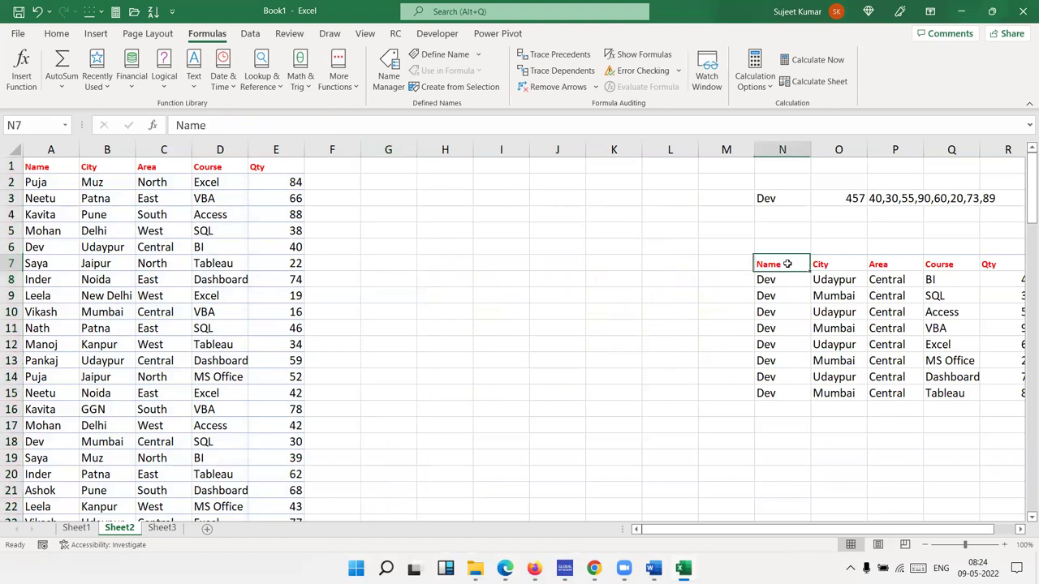
key("ctrl+shift+Right")
key("ctrl+c")
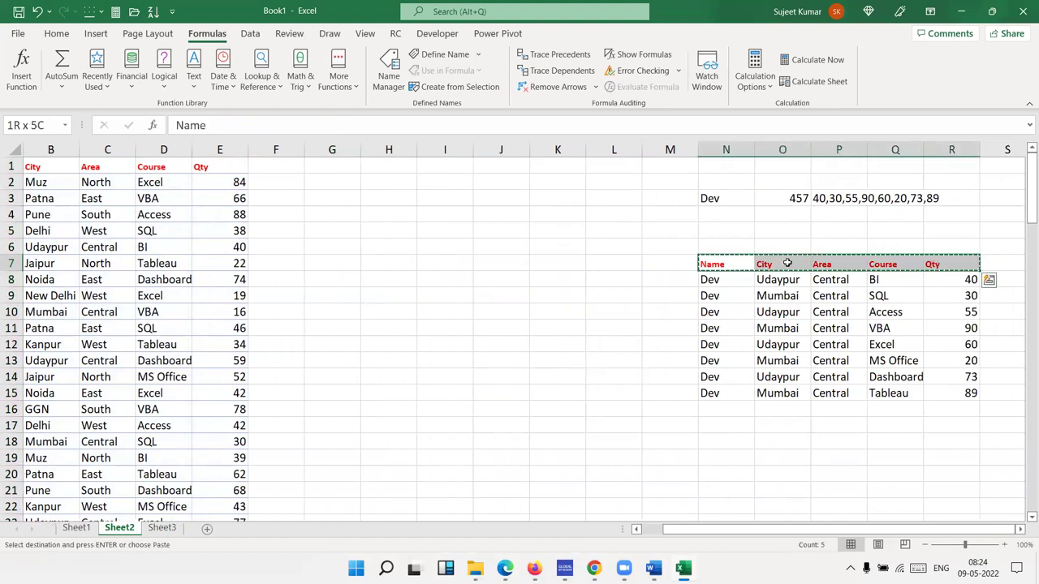
key("ctrl+Left")
key("Left")
key("Left")
key("Left")
key("Left")
key("Right")
key("Right")
key("Right")
key("Right")
- Move the pasted headers one column right into H7:L7
key("Right")
key("Right")
key("ctrl+v")
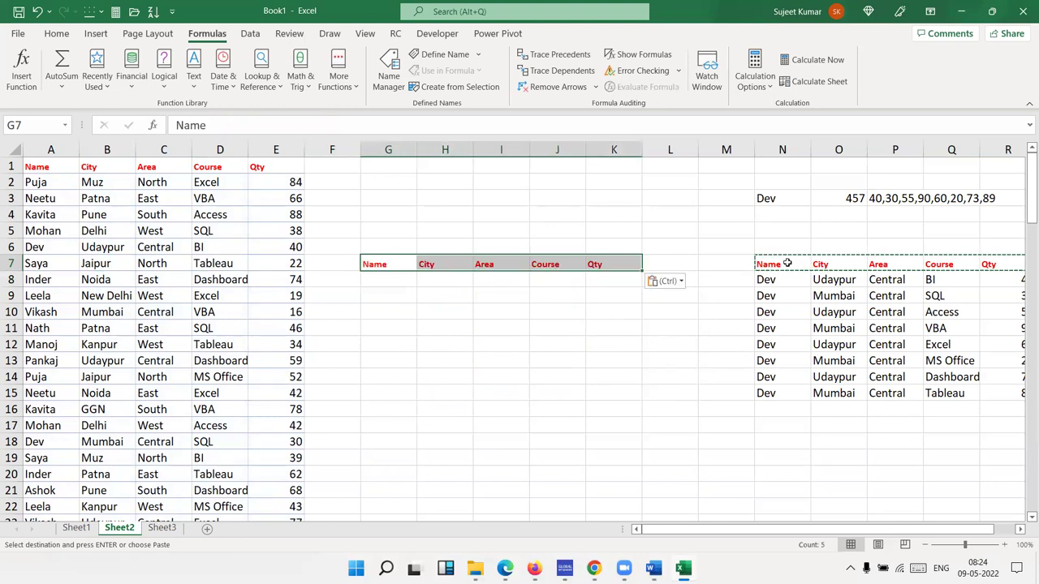
key("Escape")
key("Left")
key("Right")
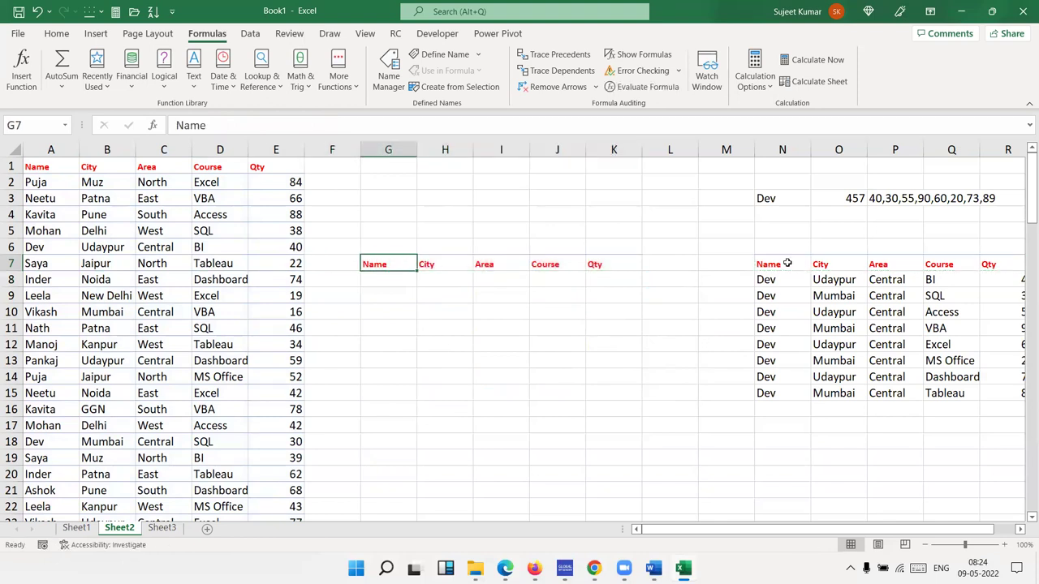
key("ctrl+shift+Right")
key("ctrl+x")
key("Right")
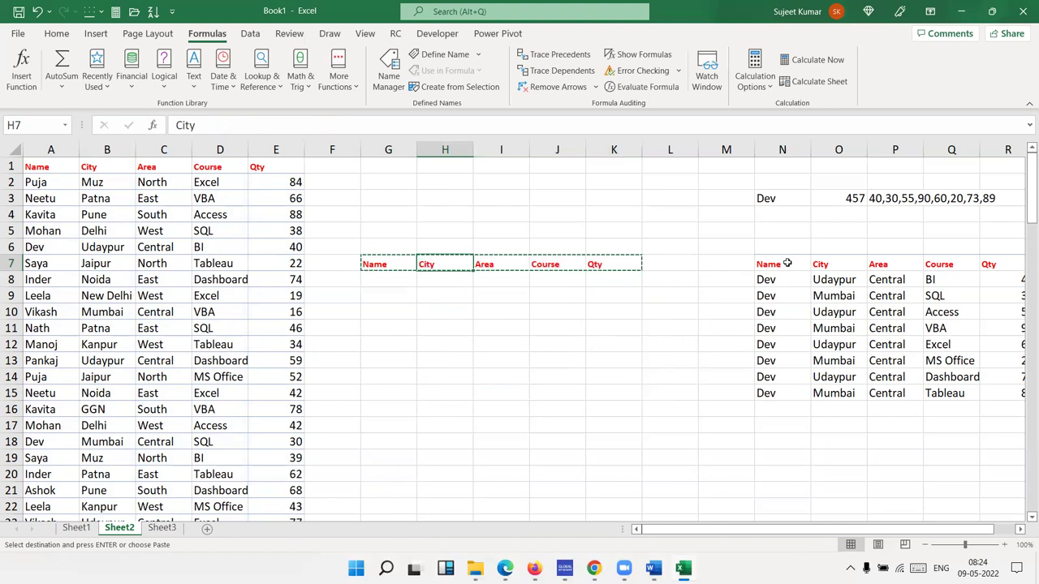
key("ctrl+v")
key("Escape")
- Enter 'Sr' as the header in G7
key("Left")
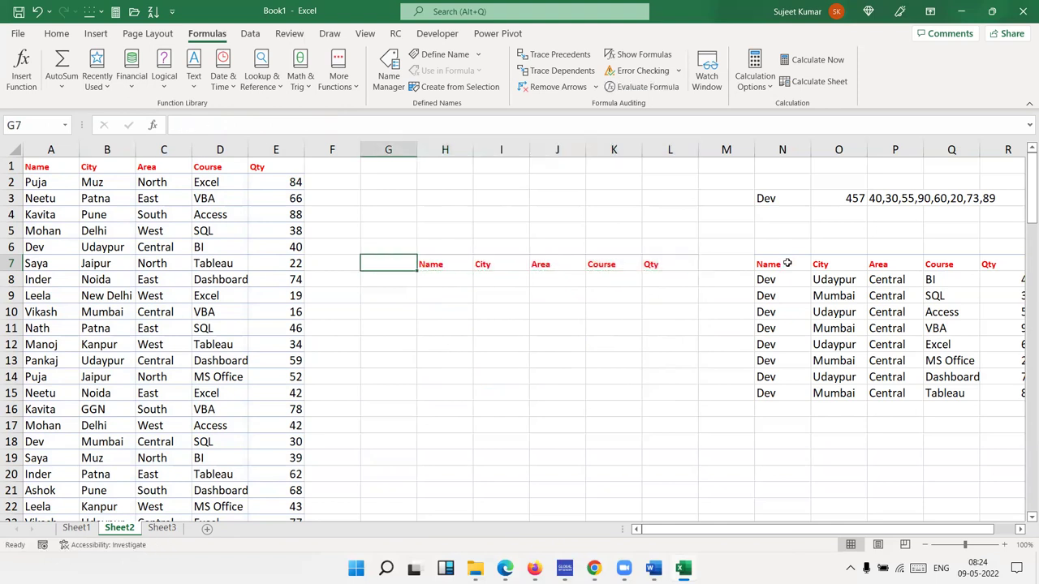
type("Sr")
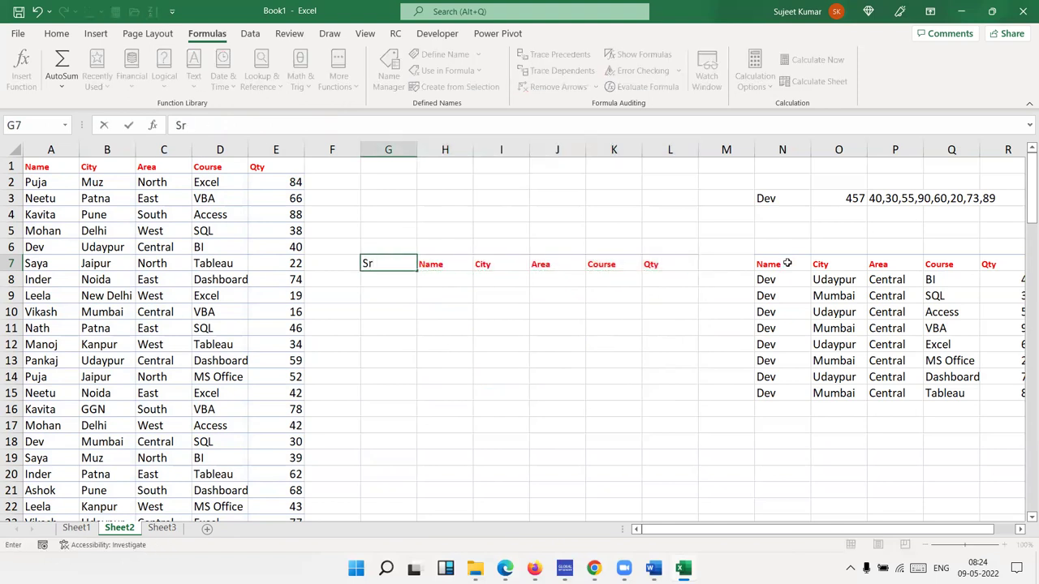
key("Return")
key("Up")
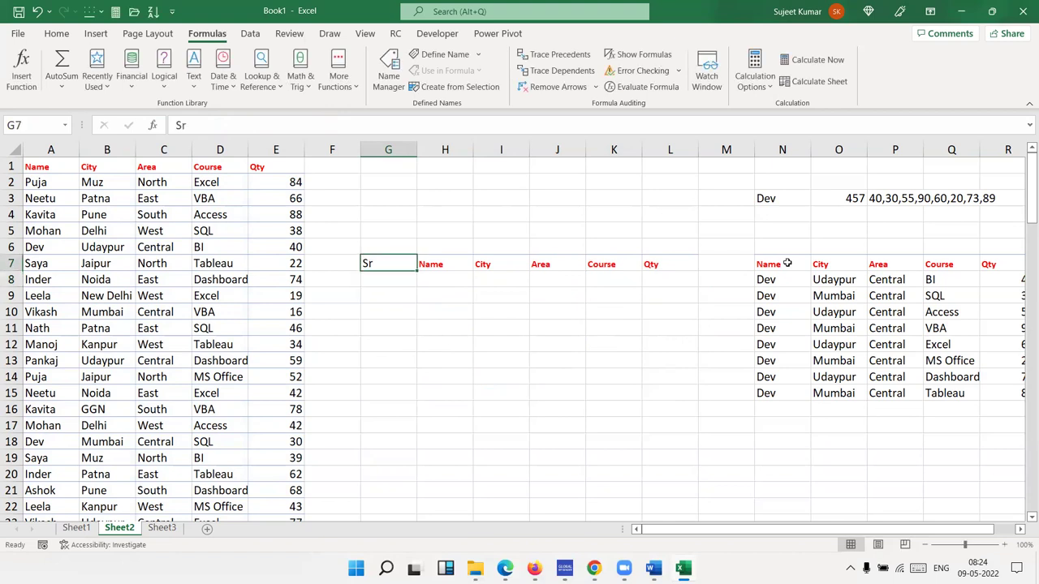
key("Right")
key("Up")
key("Up")
key("Up")
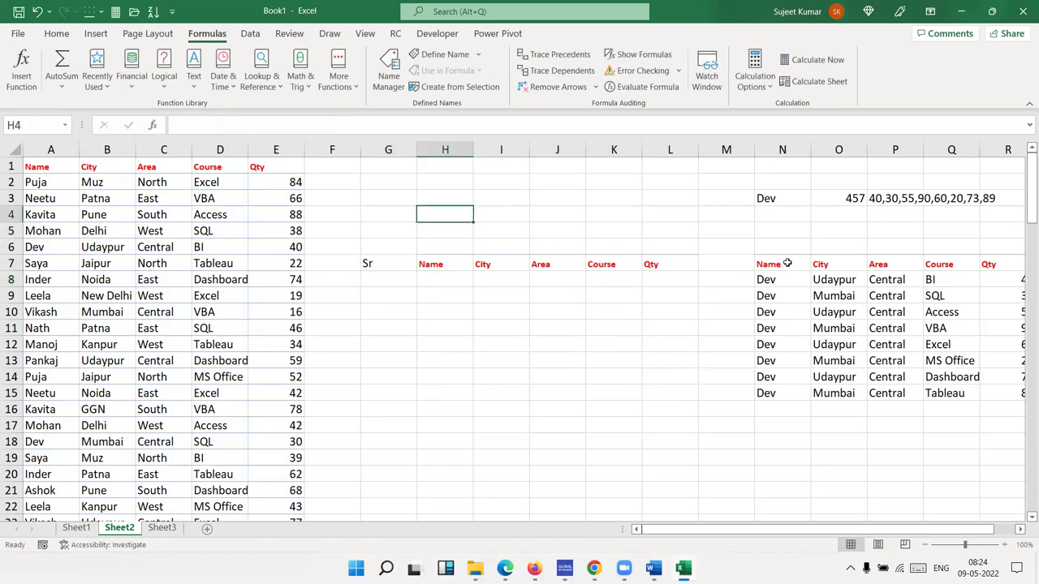
- Enter Dev as the lookup name in H4
type("Dev")
key("Return")
key("Down")
key("Down")
key("Left")
key("Left")
key("Left")
key("Left")
key("Left")
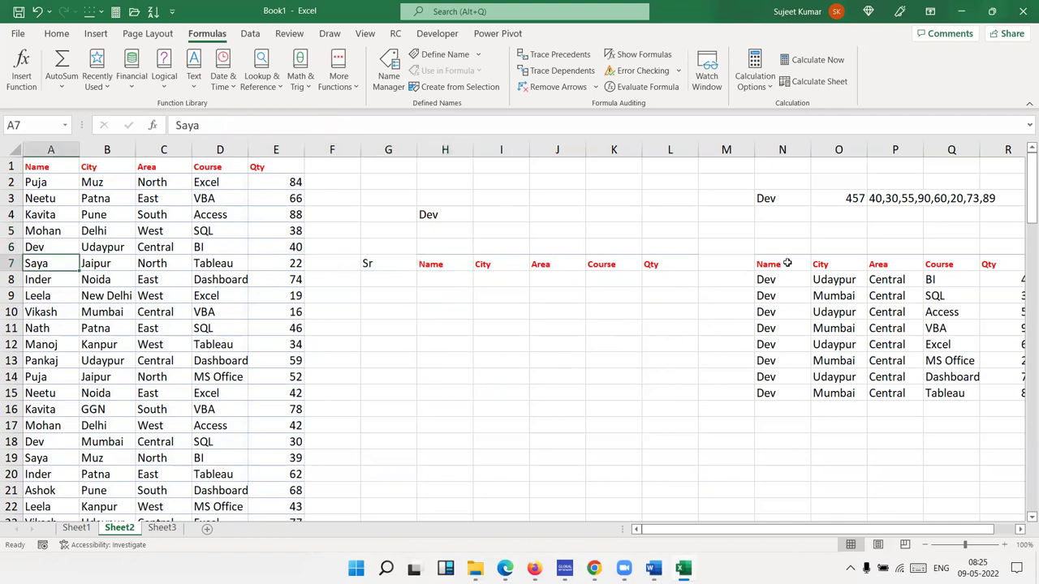
- Scroll Sheet1 to the top, select key cells A2:A11, then return to Sheet2's column A
left_click(73, 528)
scroll(283, 215, "up", 13)
scroll(568, 235, "up", 13)
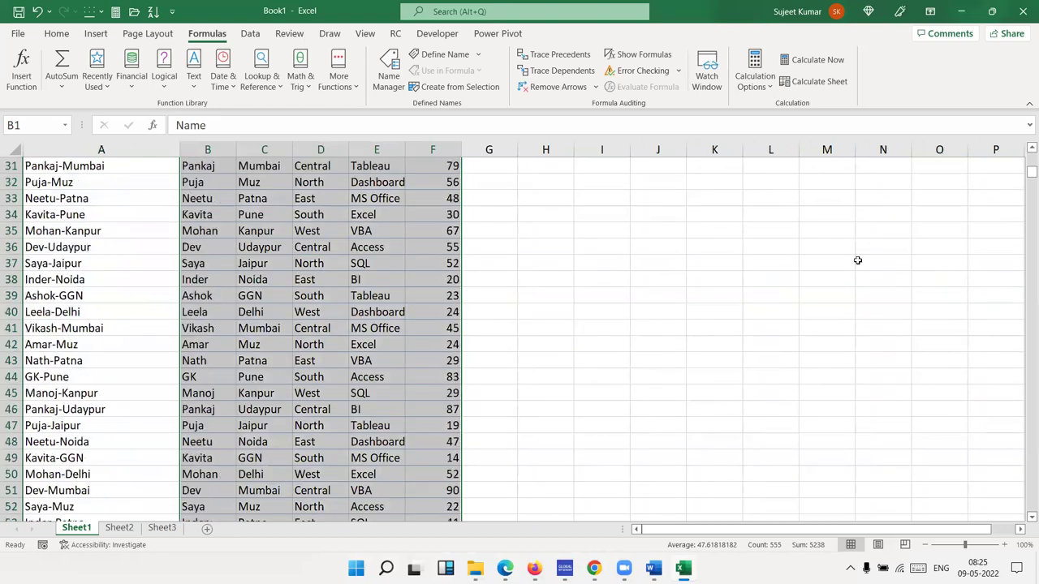
left_click_drag(1024, 172, 1024, 159)
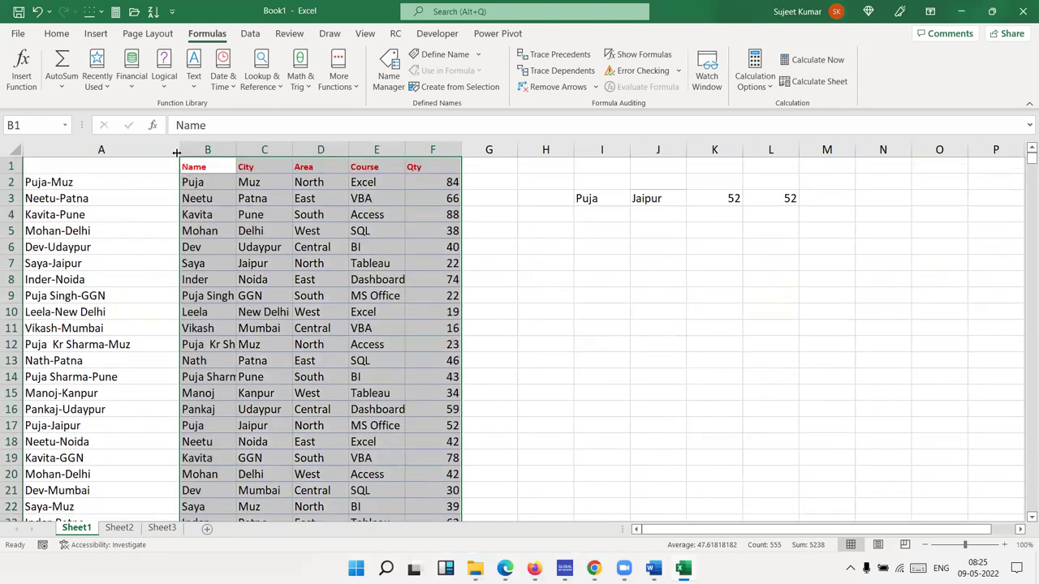
mouse_move(103, 198)
left_mouse_down()
mouse_move(92, 280)
mouse_move(99, 328)
left_mouse_up()
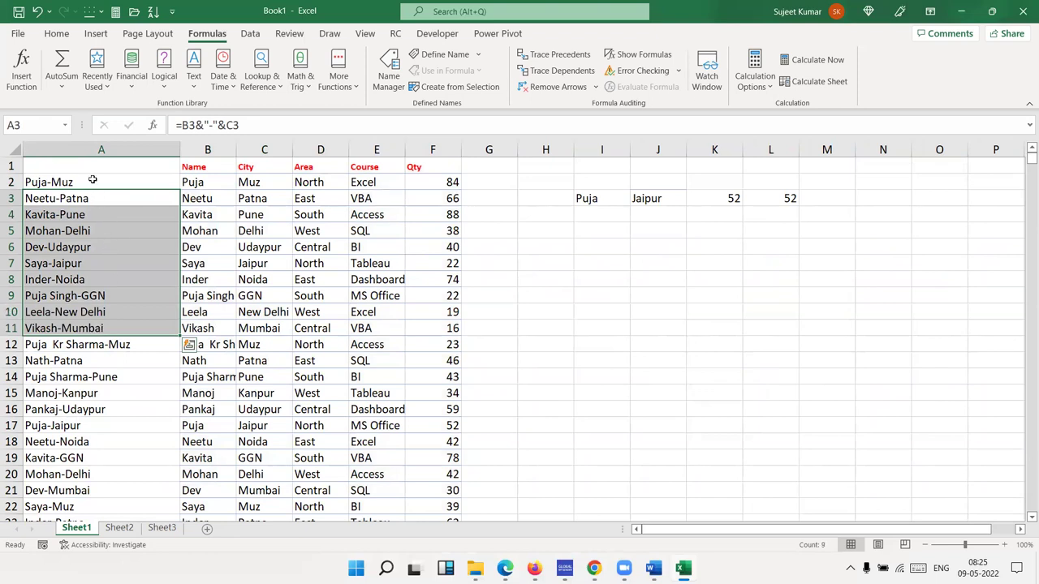
left_click_drag(93, 181, 87, 327)
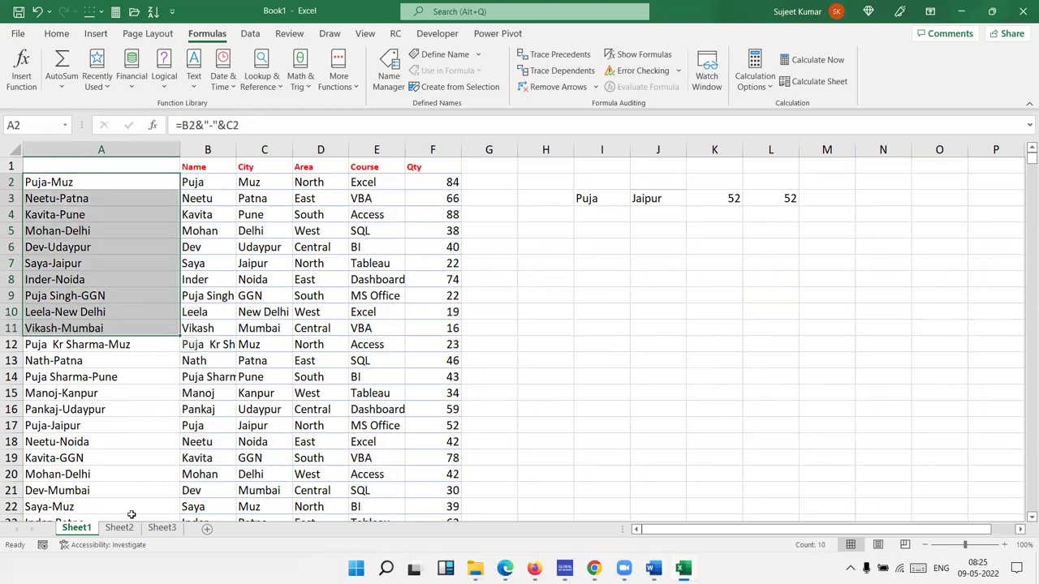
left_click(118, 527)
left_click(49, 153)
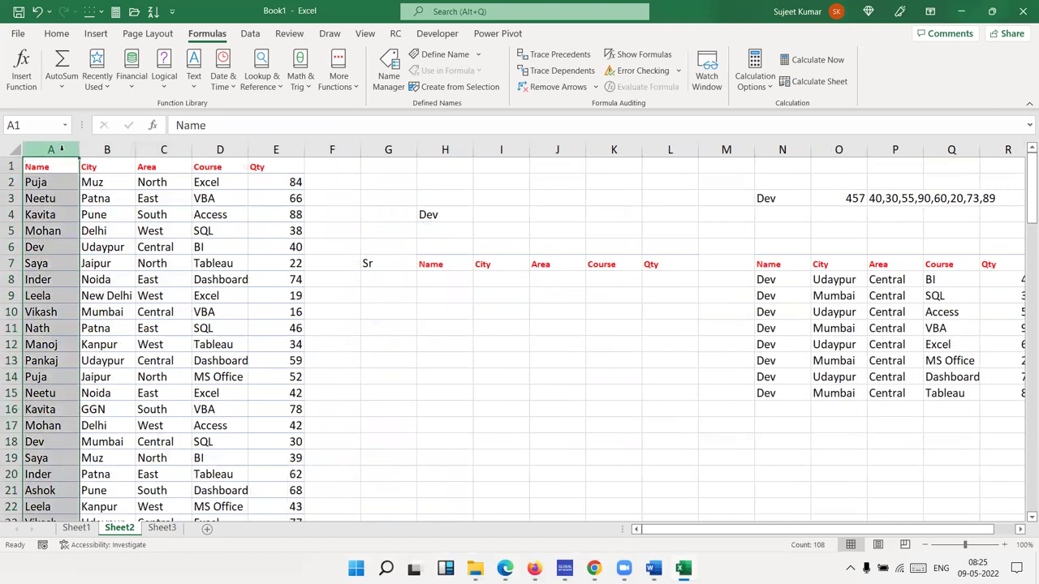
- Insert a blank column A and enter a first COUNTIF formula in A2 referencing column B
key("ctrl+shift+plus")
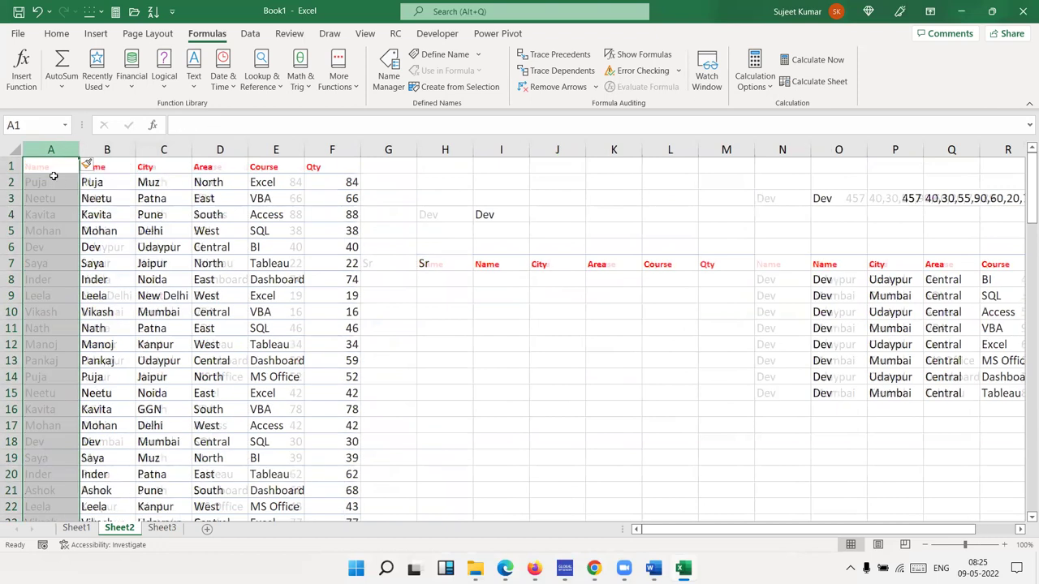
left_click(53, 178)
type("=coun")
key("Down")
key("Down")
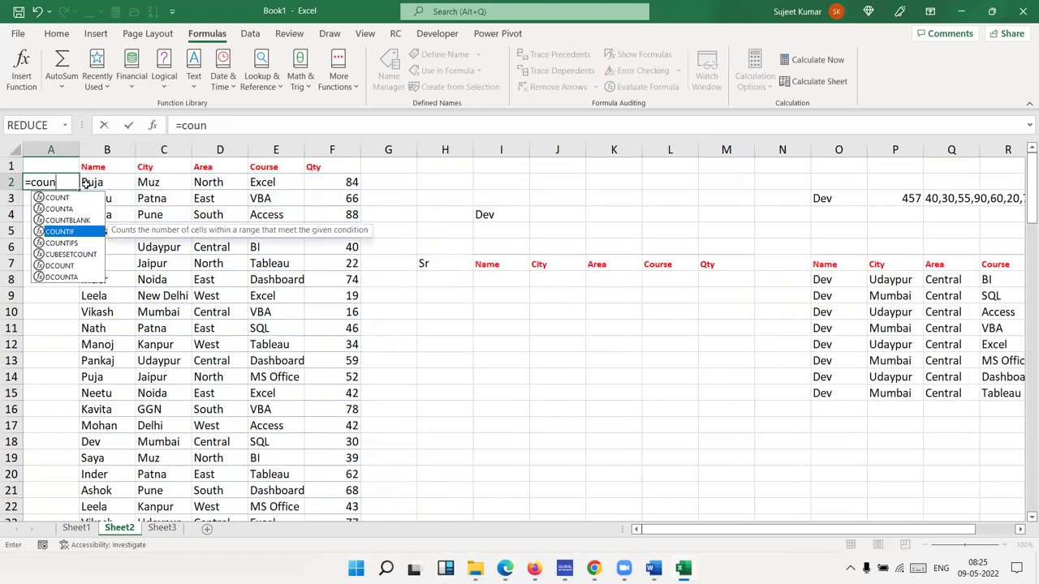
key("Tab")
left_click(86, 183)
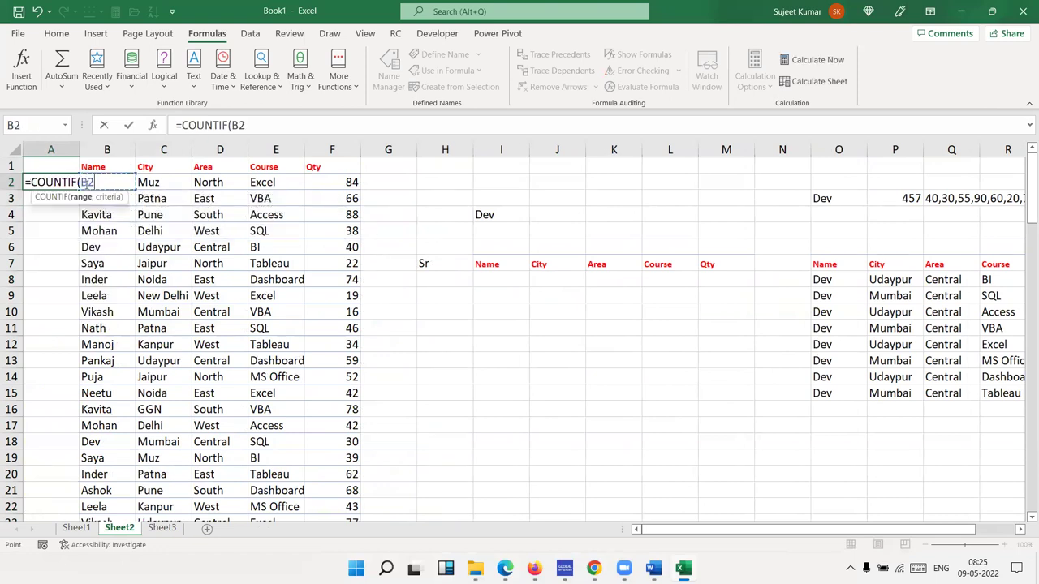
key("ctrl+space")
type(",")
left_click(86, 184)
key("ctrl+Return")
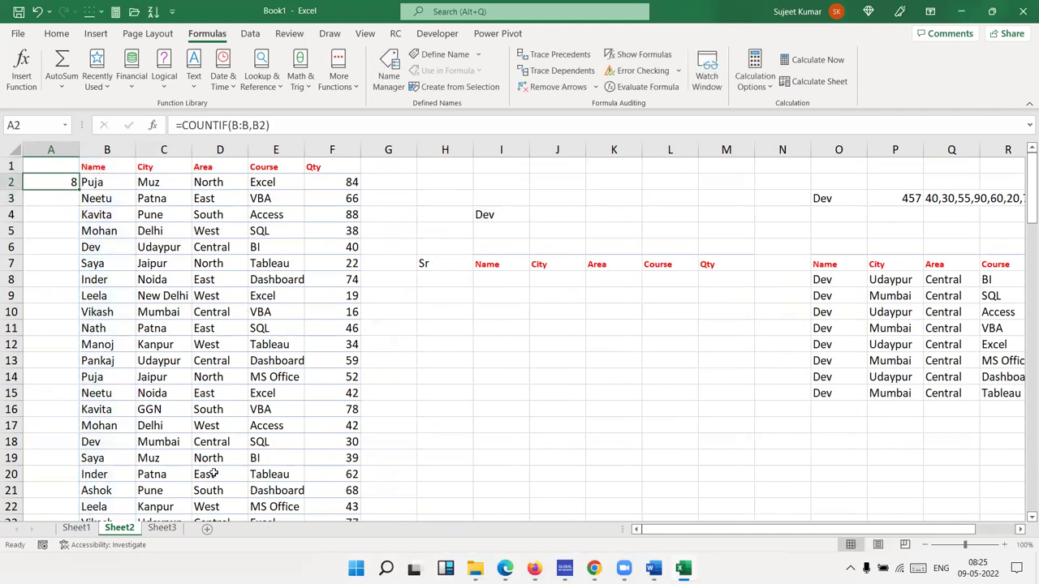
- Rewrite A2 as the running count =COUNTIF($B$2:B2,B2)
type("=coun")
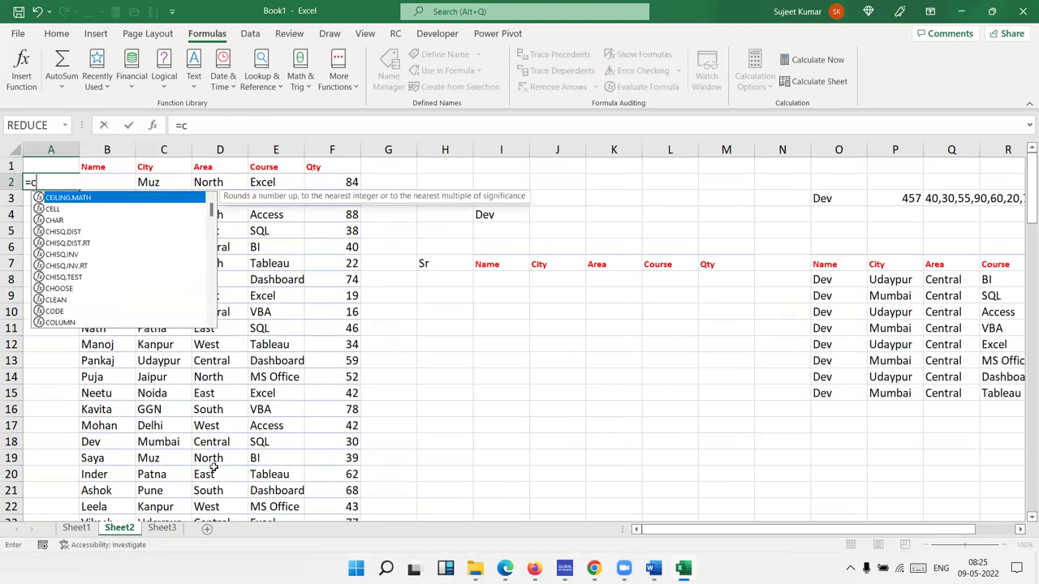
key("Down")
key("Down")
key("Down")
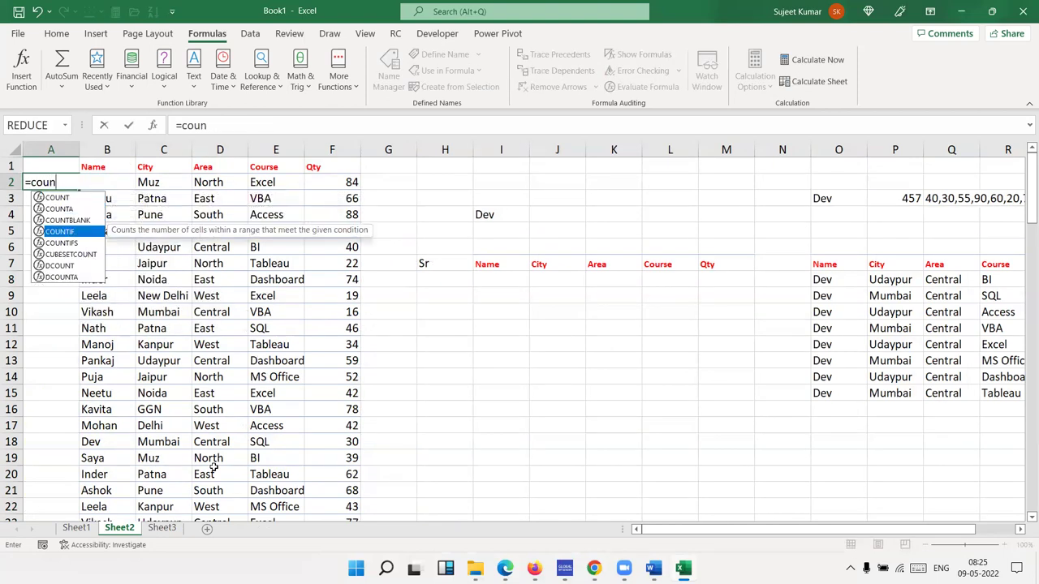
key("Tab")
key("Right")
type(":B2")
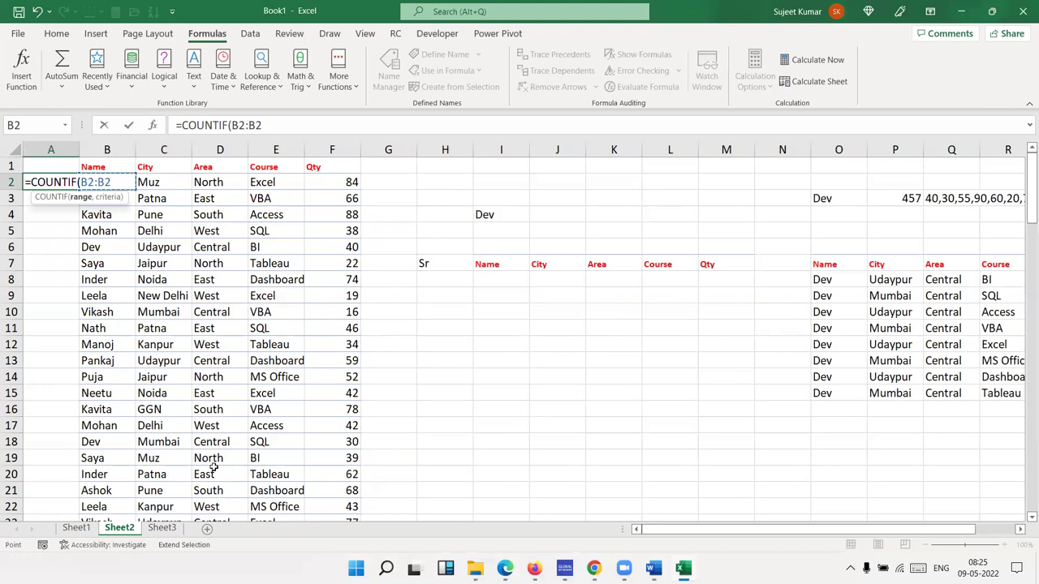
type(",")
key("Right")
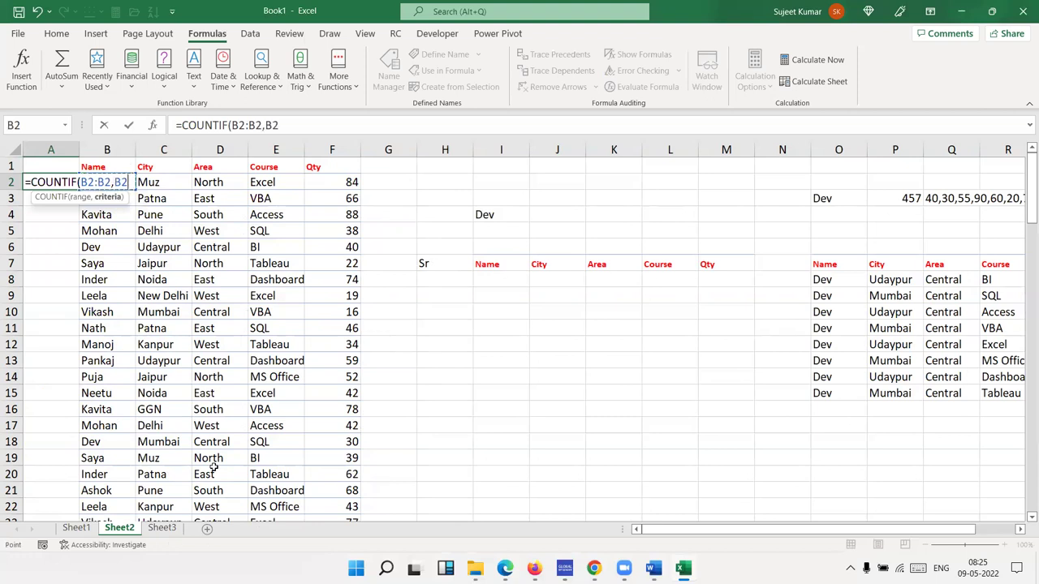
key("Return")
key("Up")
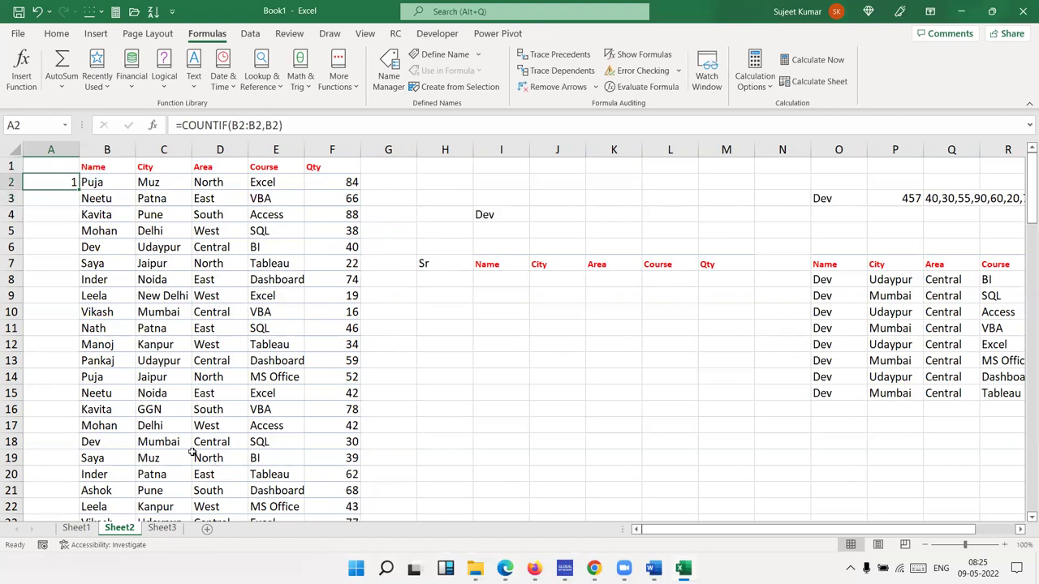
left_click(240, 125)
double_click(240, 125)
key("Return")
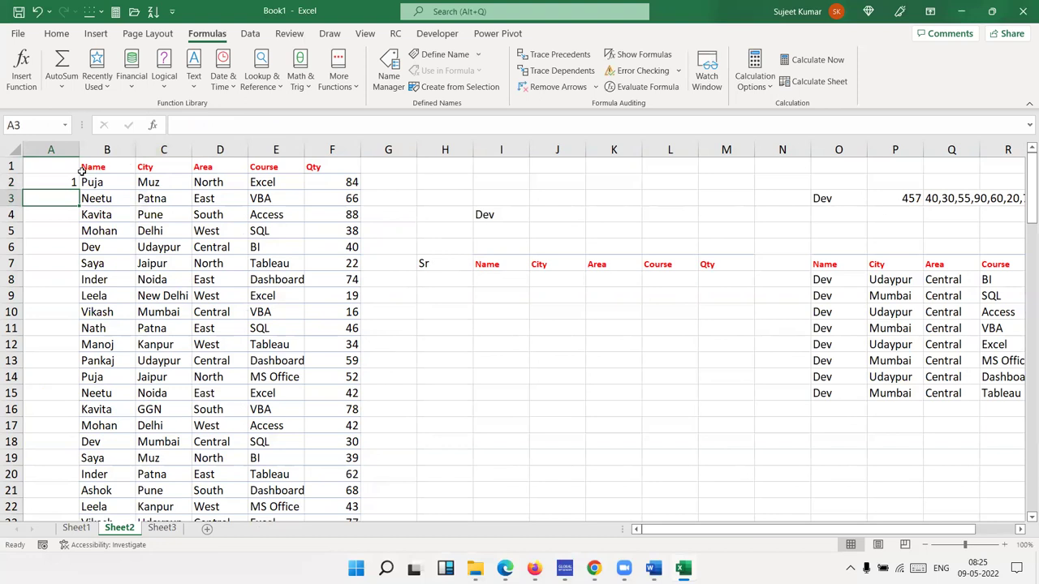
- Fill the running count down column A and turn on header filters
left_click(75, 181)
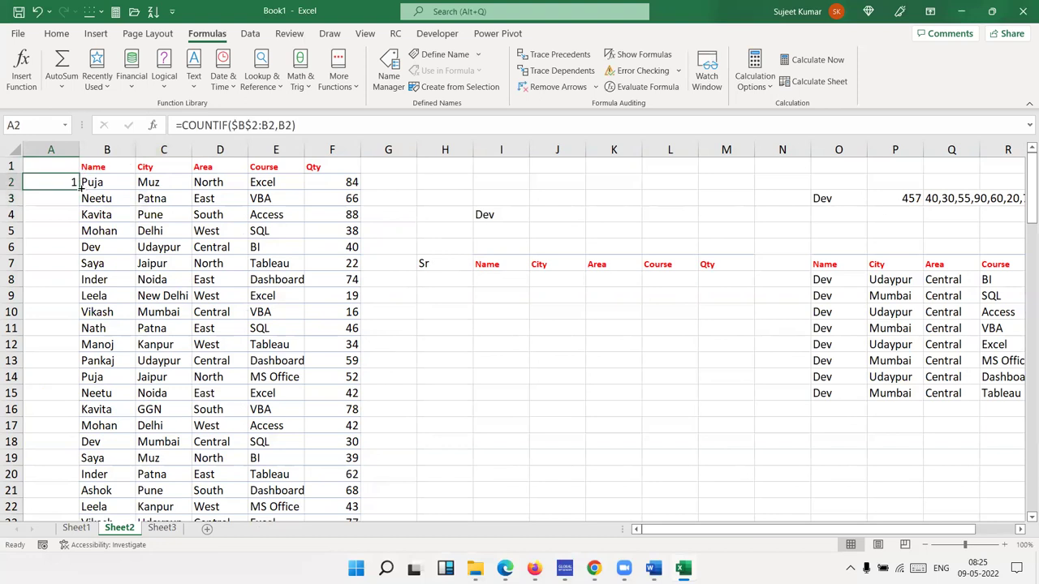
double_click(80, 189)
left_click(62, 166)
key("ctrl+shift+l")
- Filter the Name column to Amar only and check that his rows count 1 to 6 in A24–A99
left_click(127, 167)
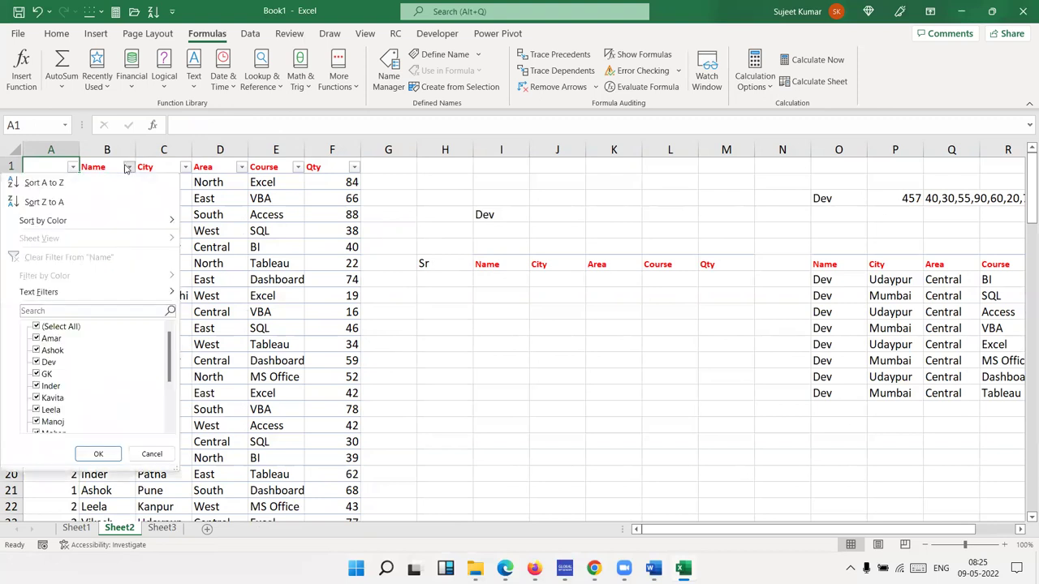
left_click(36, 326)
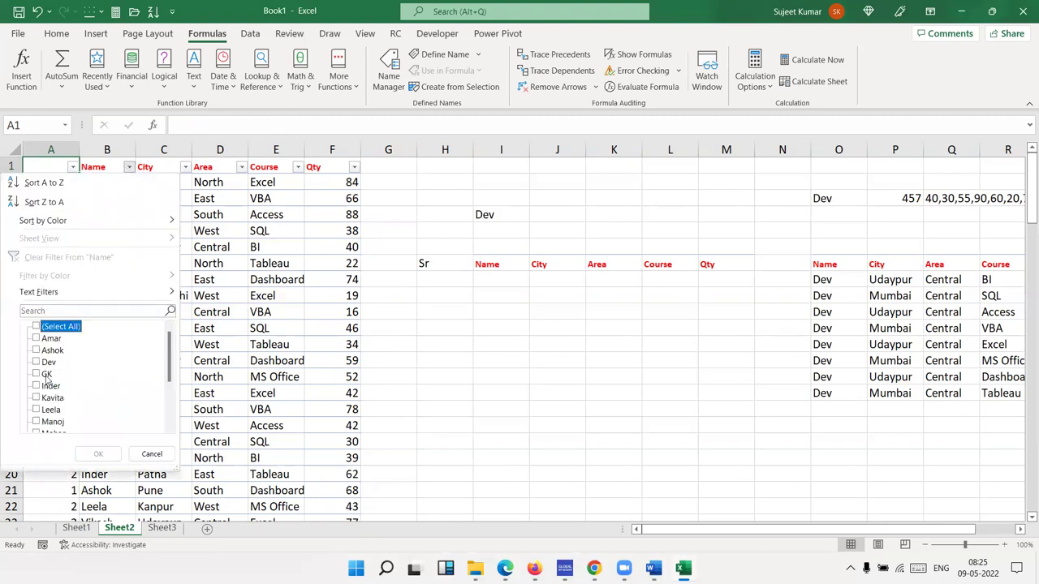
left_click(35, 338)
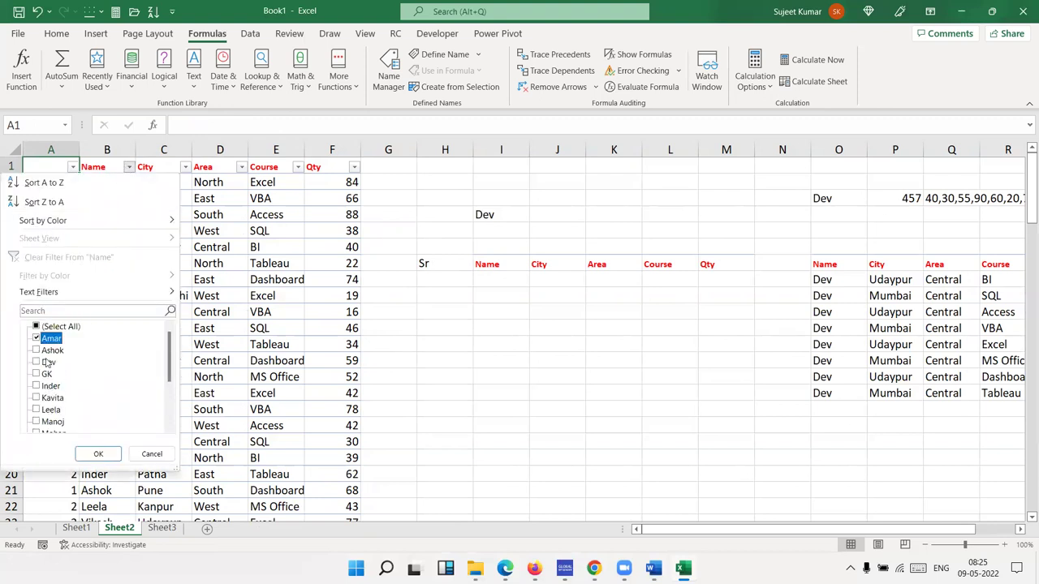
left_click(99, 454)
mouse_move(58, 185)
left_mouse_down()
mouse_move(95, 183)
mouse_move(96, 247)
left_mouse_up()
left_click(70, 262)
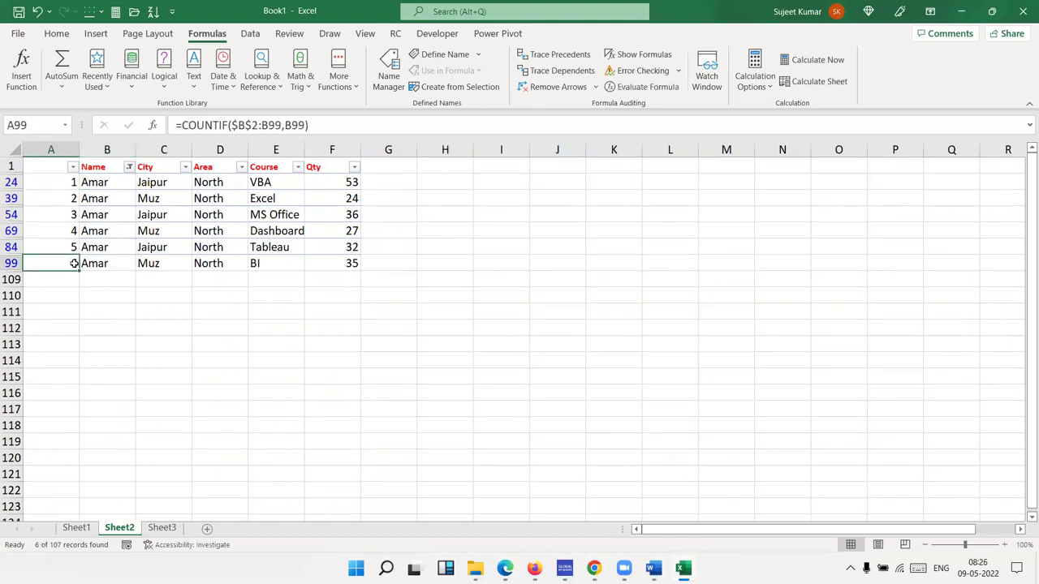
left_click(74, 183)
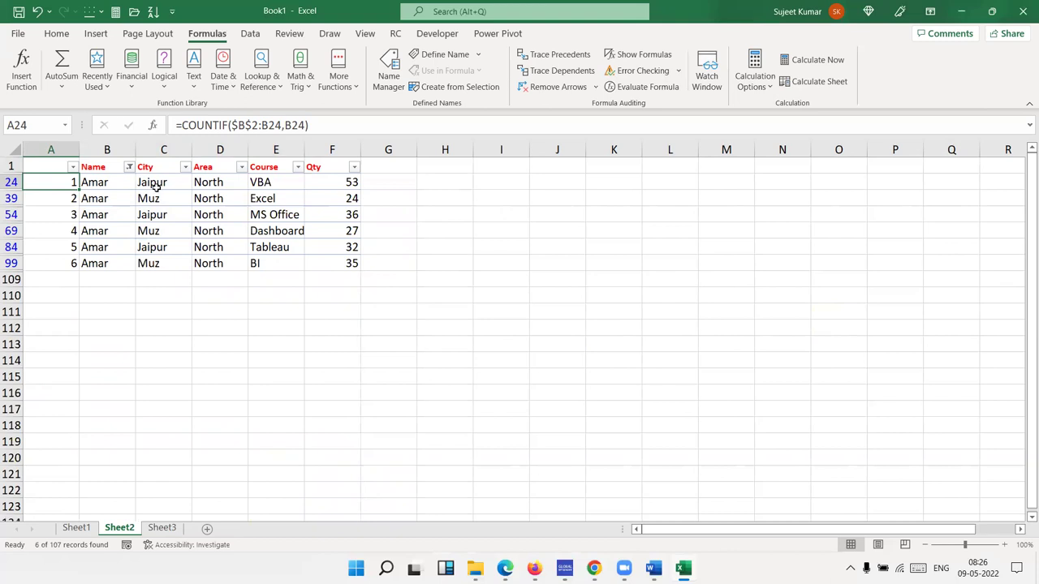
- Turn off the AutoFilter with Ctrl+Shift+L so all rows show again
key("ctrl+shift+semicolon")
key("Escape")
key("ctrl+shift+l")
key("Up")
left_click(61, 189)
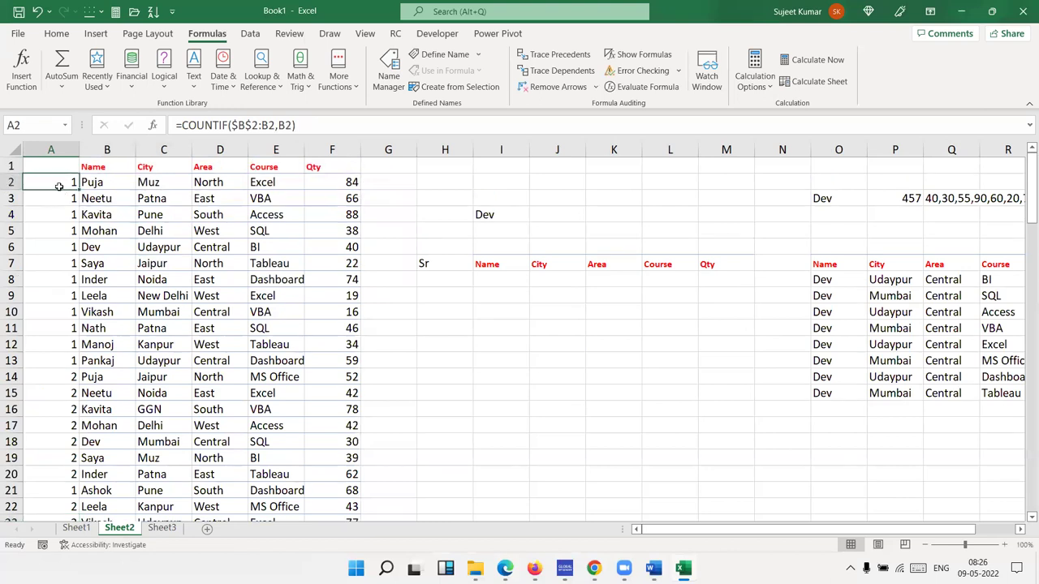
double_click(59, 187)
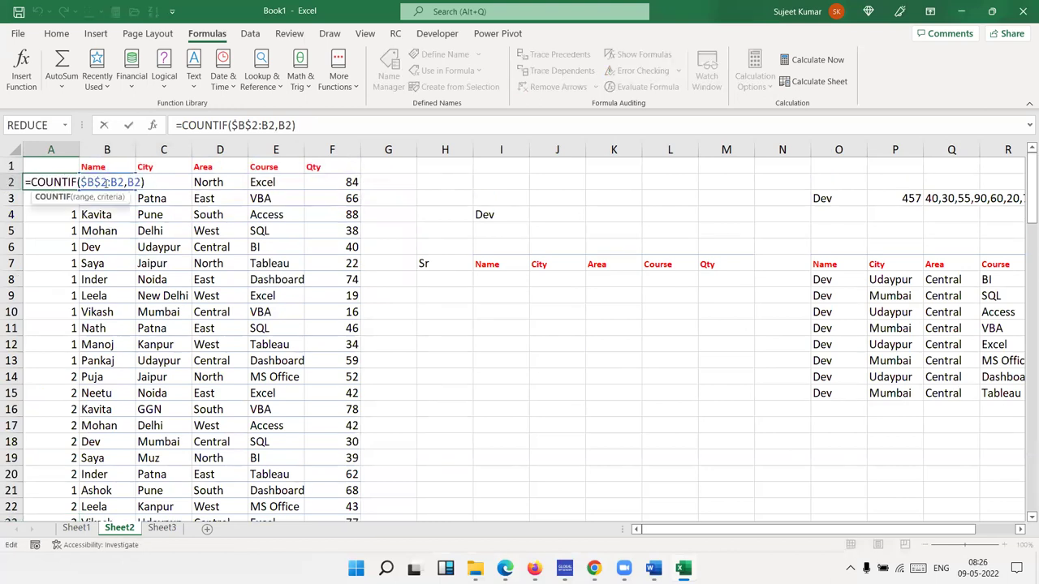
key("Return")
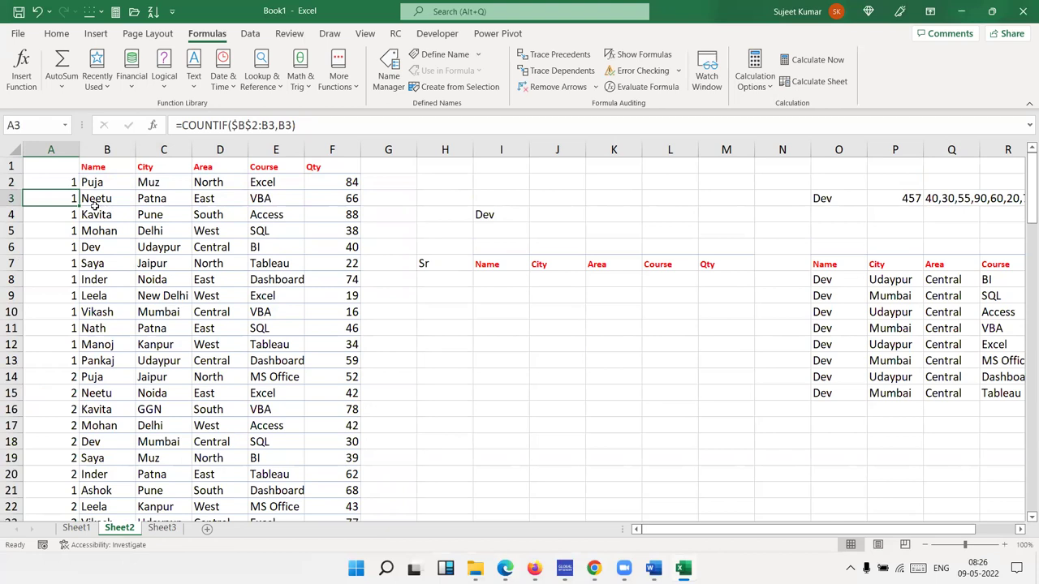
double_click(68, 199)
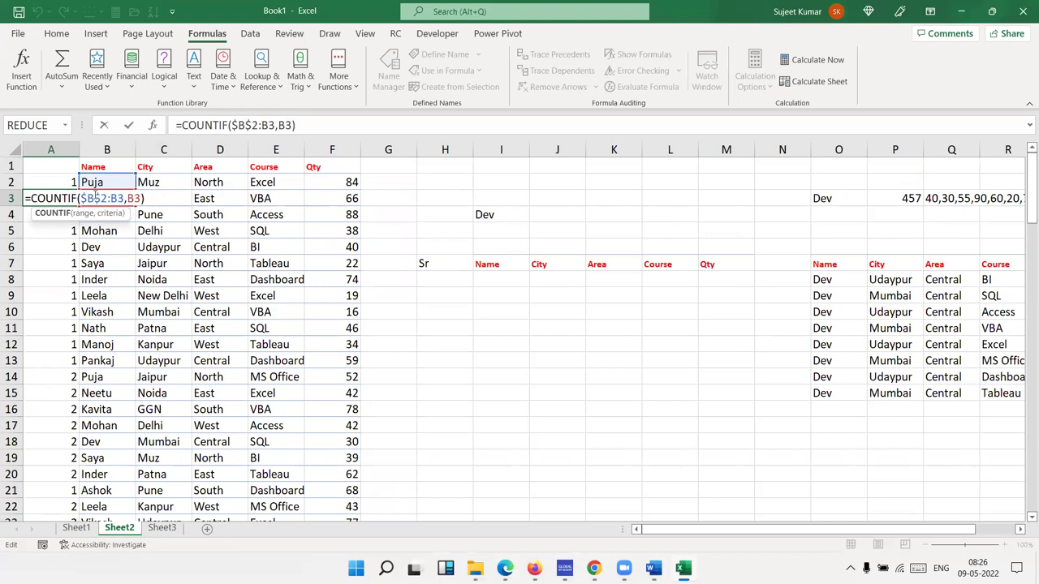
key("Return")
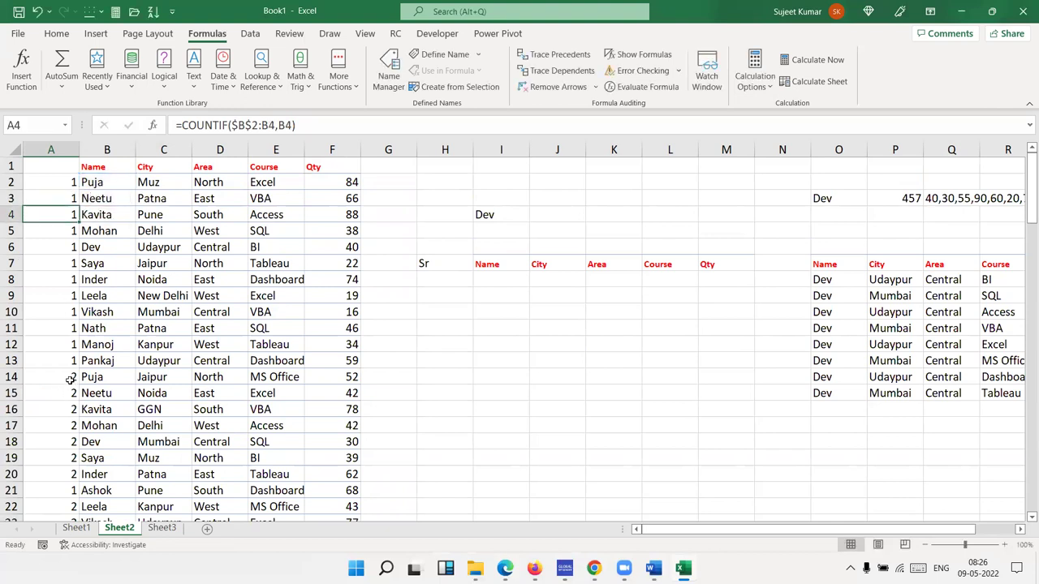
left_click(67, 378)
double_click(66, 378)
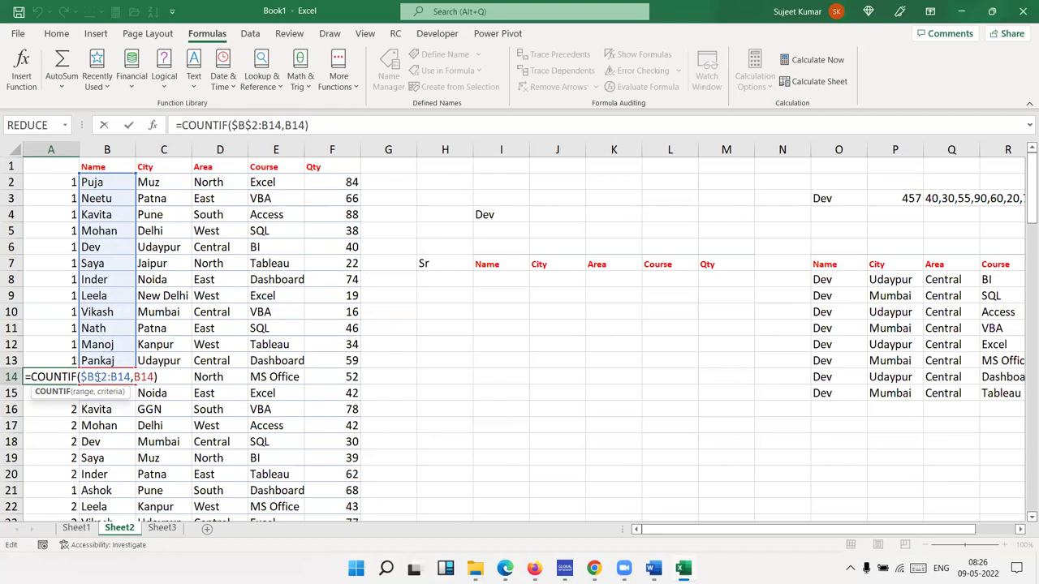
key("Return")
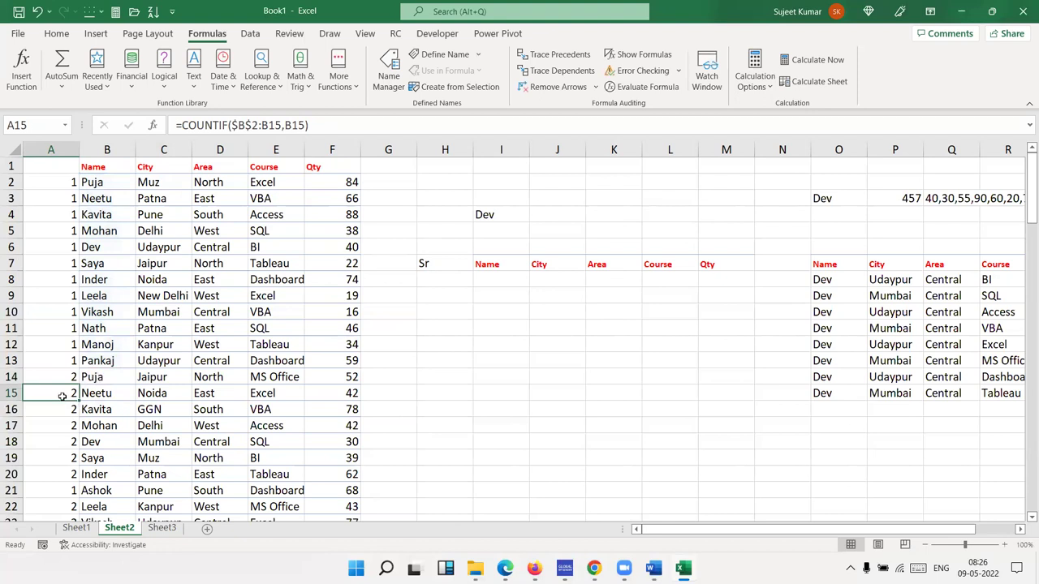
double_click(58, 377)
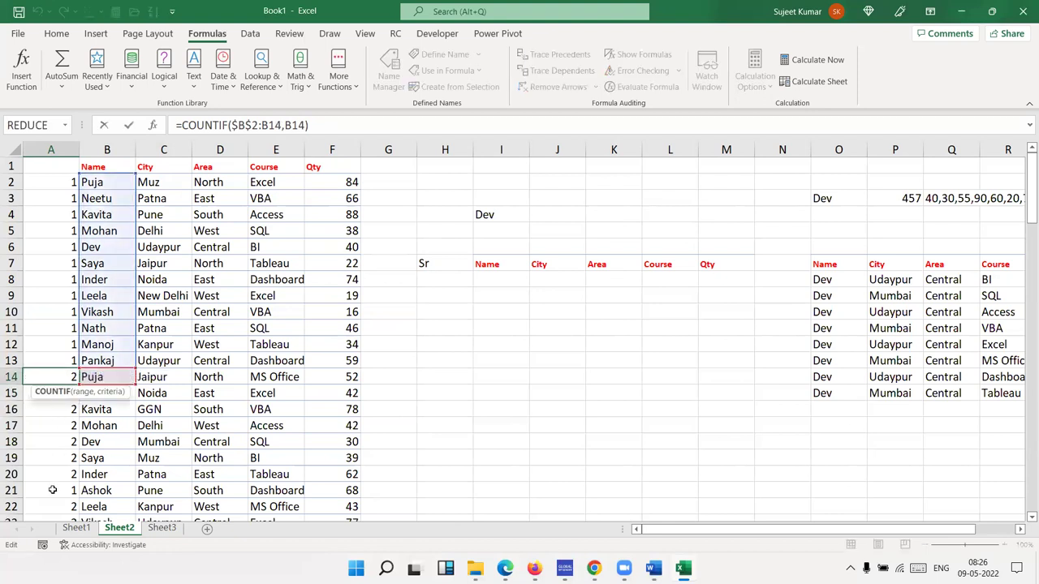
scroll(50, 489, "down", 3)
key("Return")
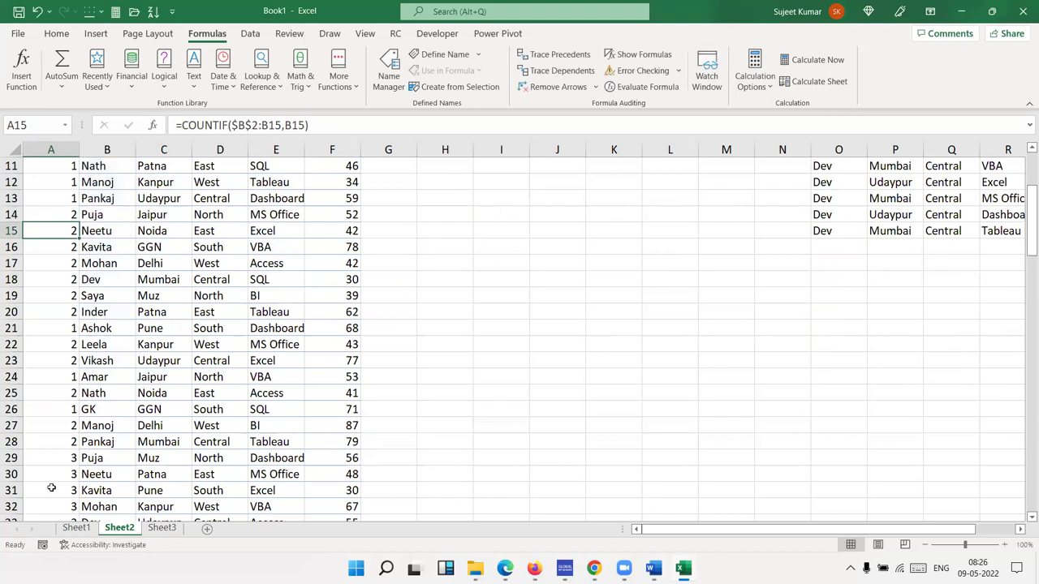
scroll(61, 501, "up", 3)
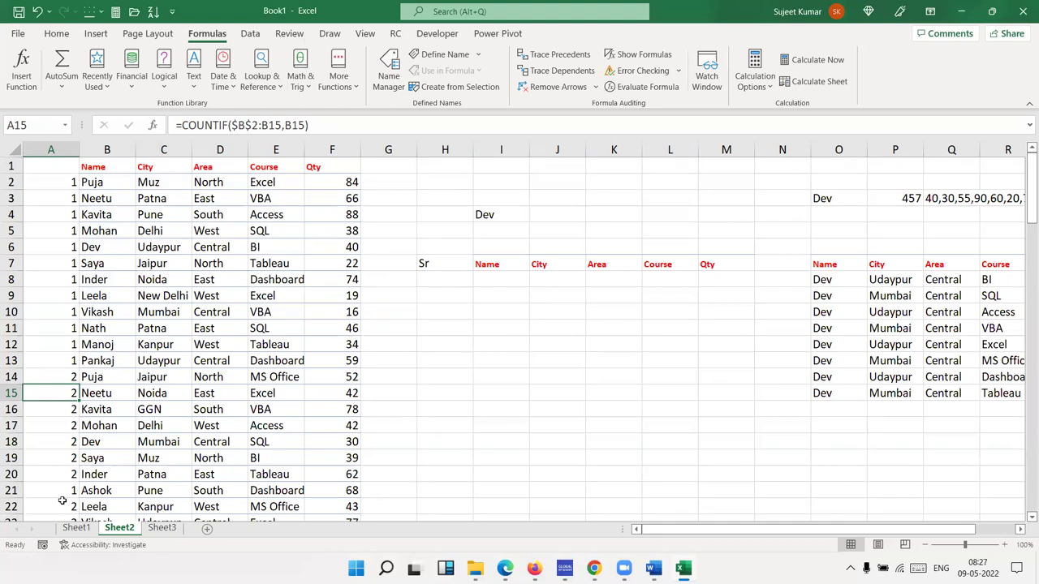
key("ctrl+Up")
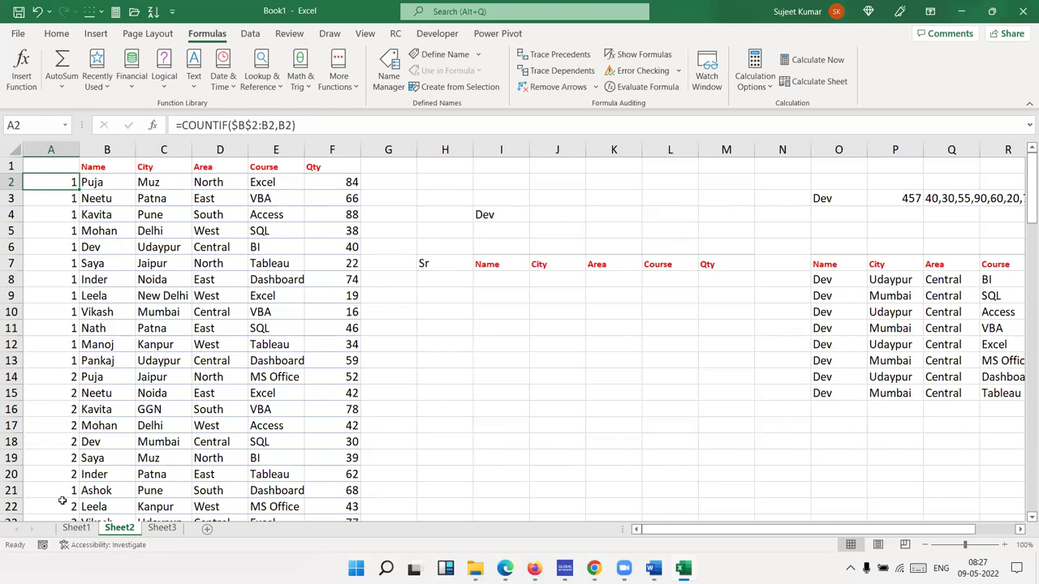
- Change A2 to =COUNTIF($B$2:B2,B2)&"-"&B2 and fill it down column A
key("Right")
key("Left")
key("Right")
key("Down")
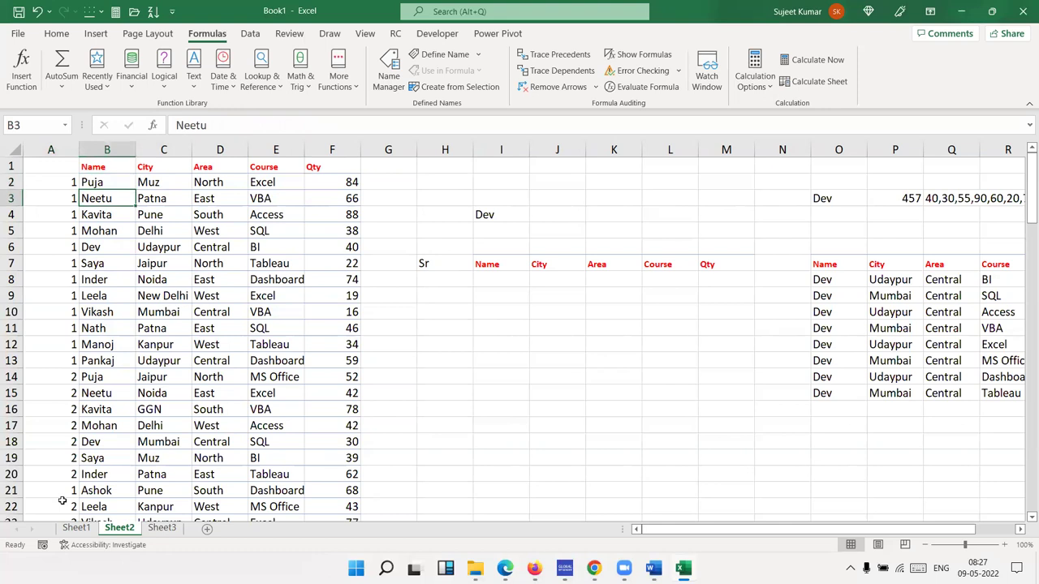
key("Left")
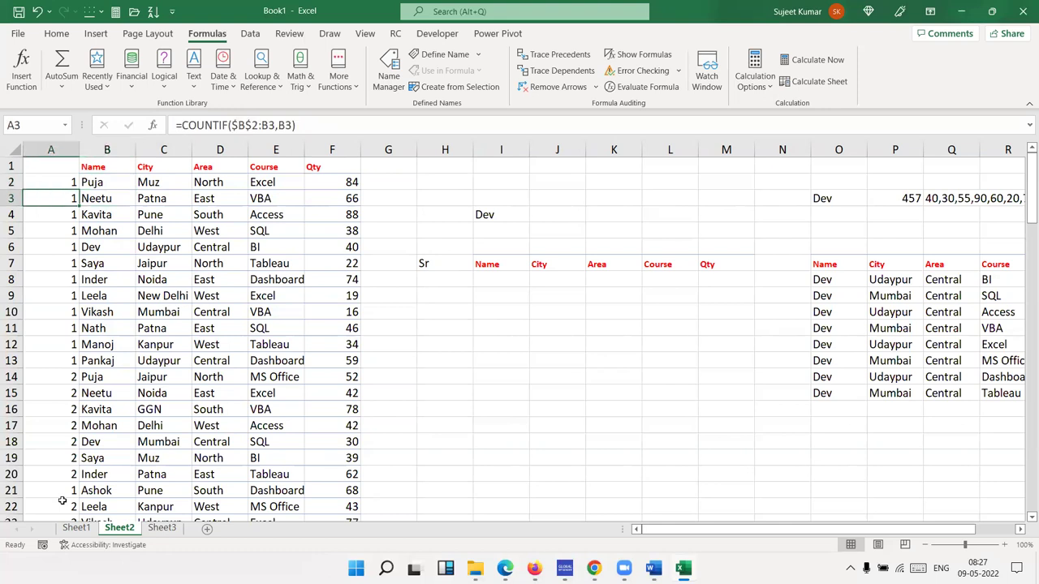
key("Up")
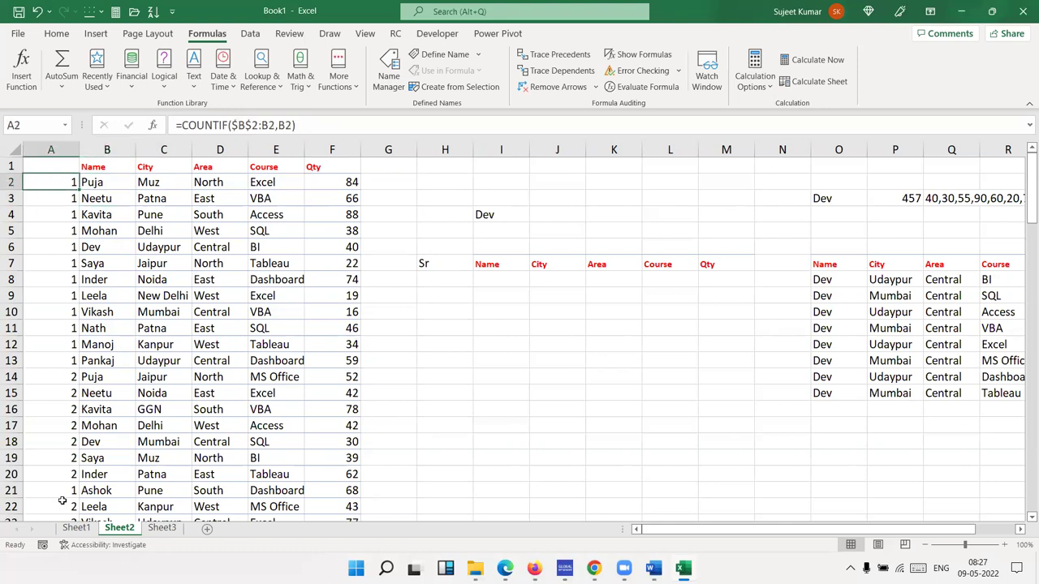
key("F2")
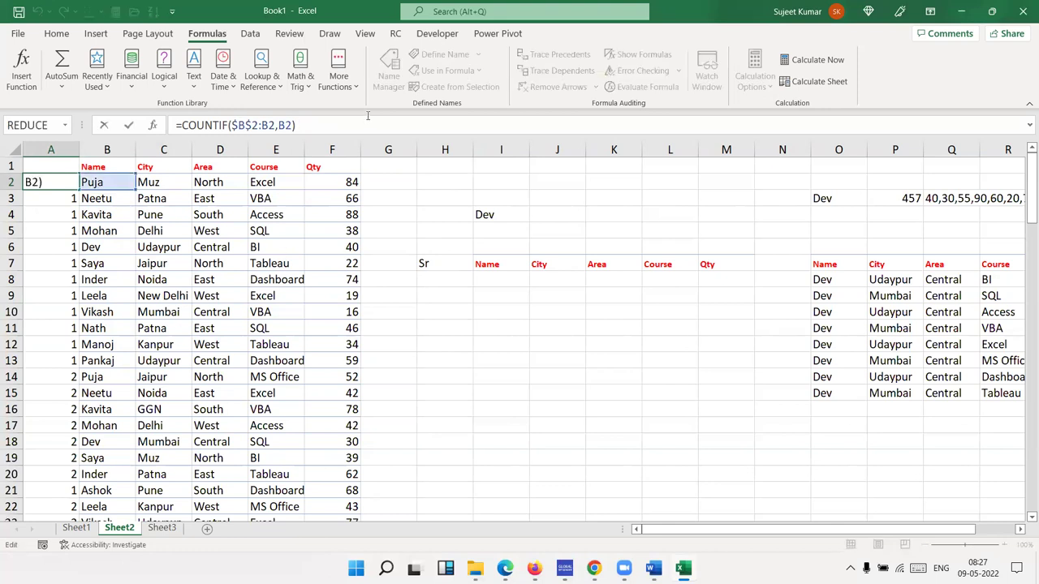
type("&")
type(":-")
key("BackSpace")
key("BackSpace")
type("-\"&")
left_click(108, 188)
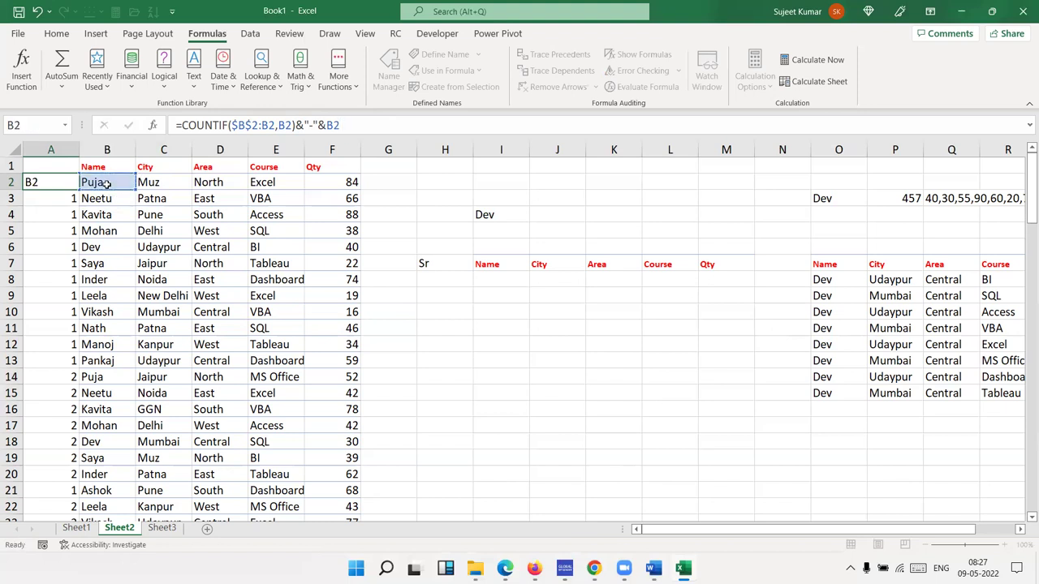
key("Return")
left_click(67, 178)
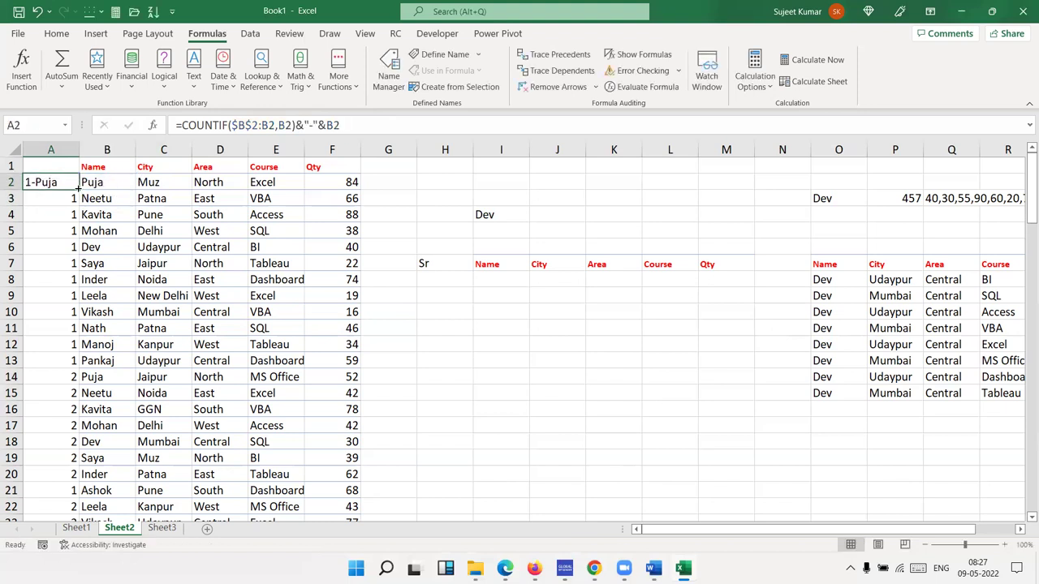
double_click(78, 188)
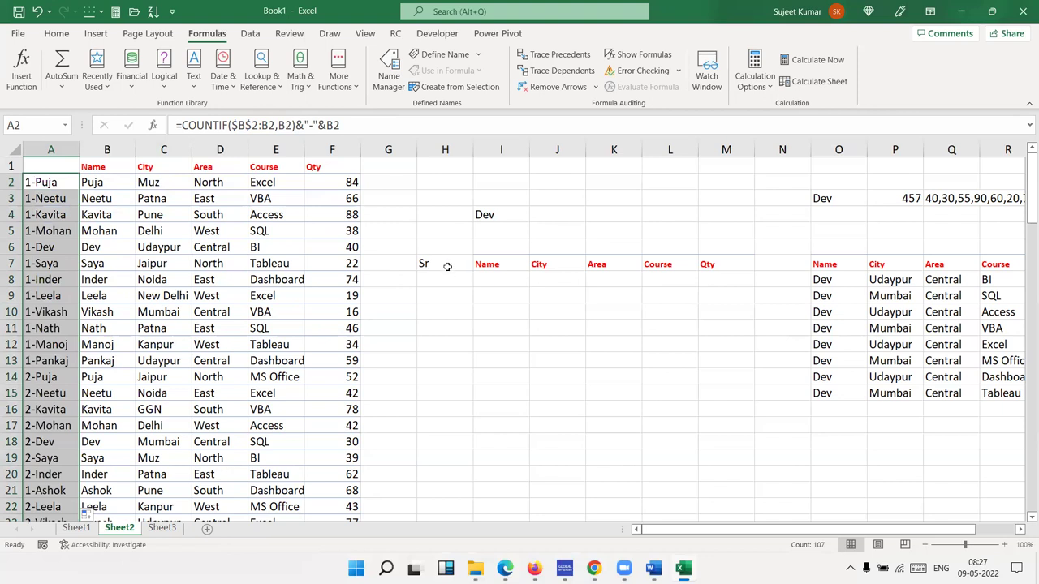
- Enter 1 in H8 as the first Sr number
left_click(447, 274)
type("1")
key("Return")
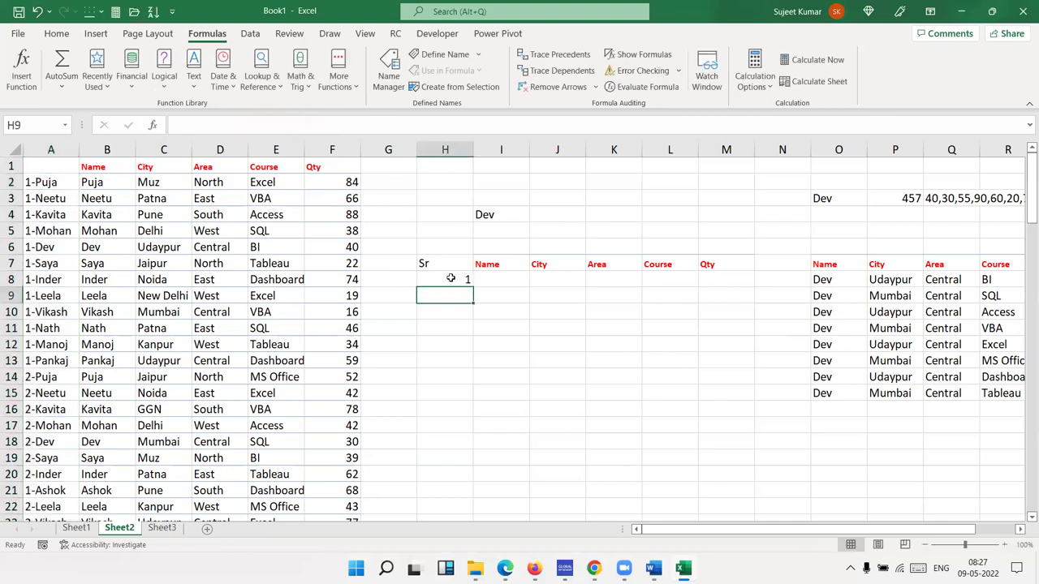
left_click(560, 214)
- Make a first attempt at a COUNTIF in J4 counting I4's name in column B
type("=")
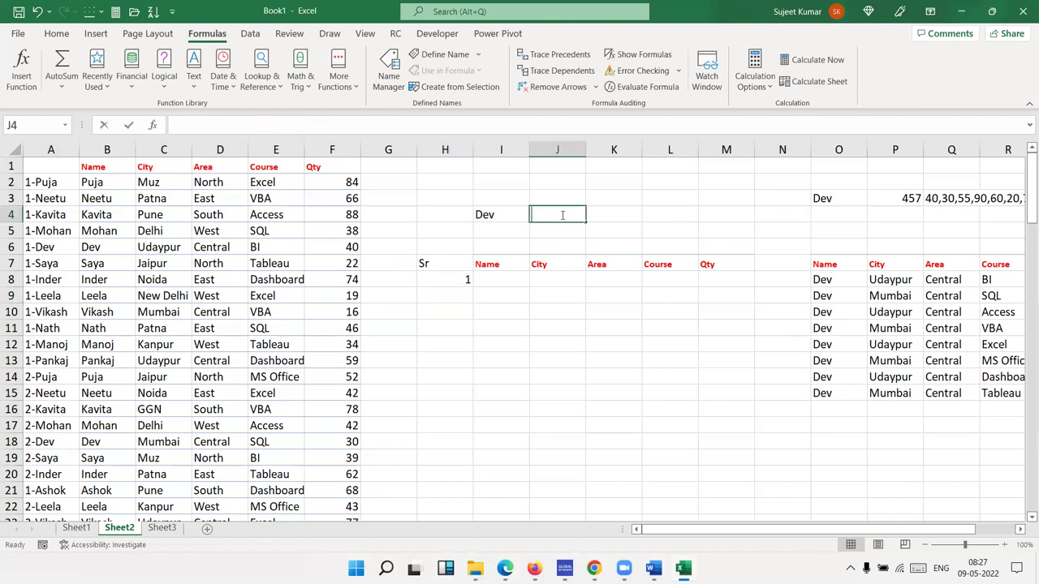
type("cou")
key("Down")
key("Down")
key("Down")
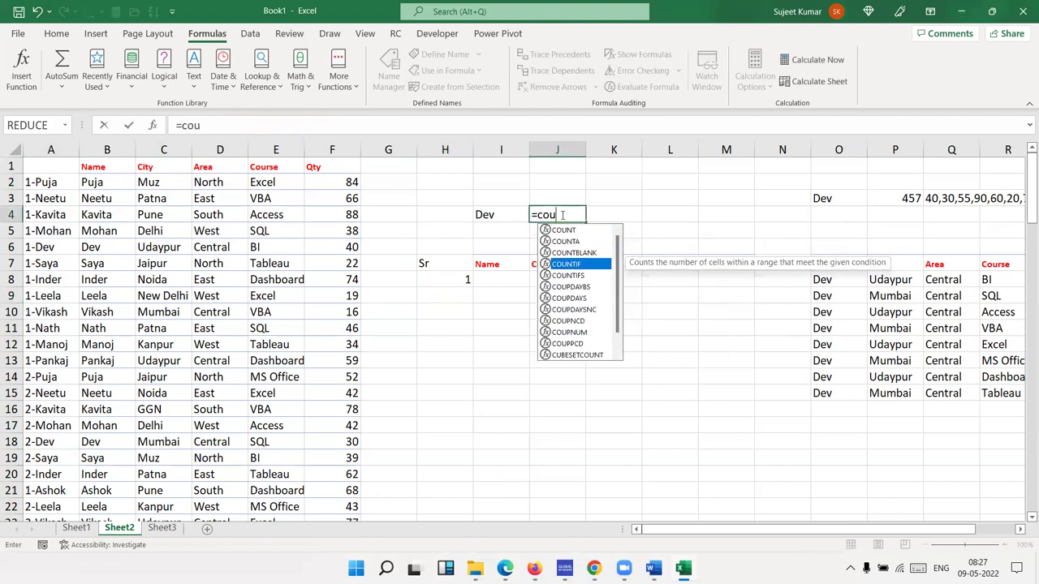
key("Tab")
key("Left")
type(",")
key("Left")
key("ctrl+Left")
key("ctrl+Left")
key("Right")
key("ctrl+space")
key("Return")
key("Return")
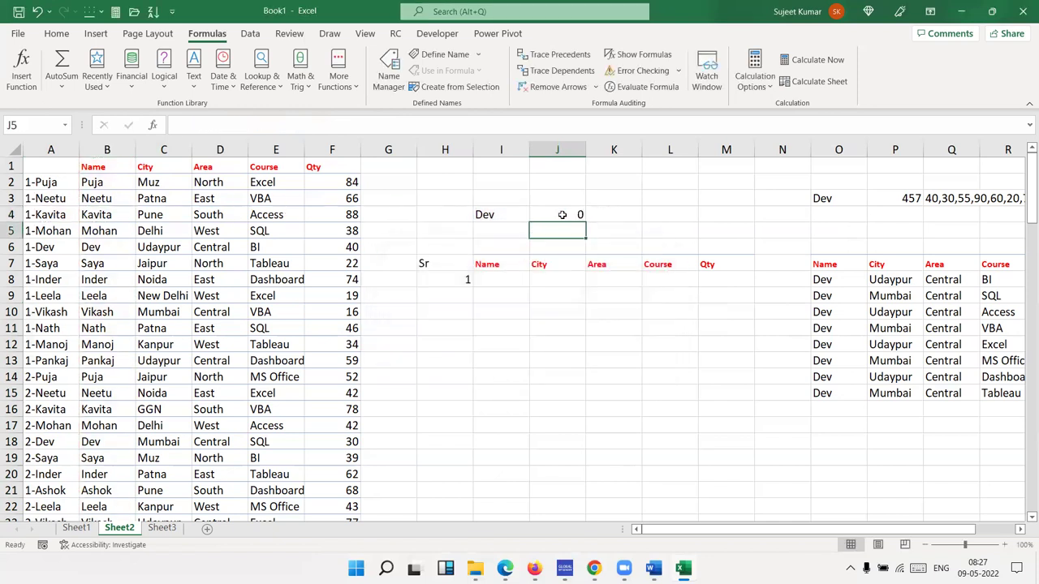
- Re-enter J4 as =COUNTIF(B:B,I4), giving 8 for Dev
type("=c")
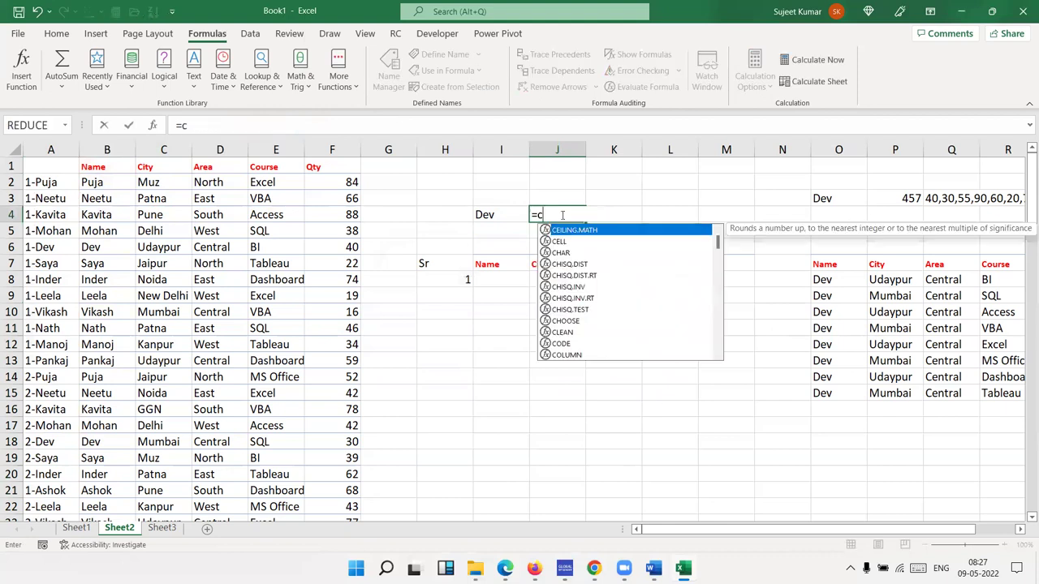
type("ou")
key("Down")
key("Down")
key("Down")
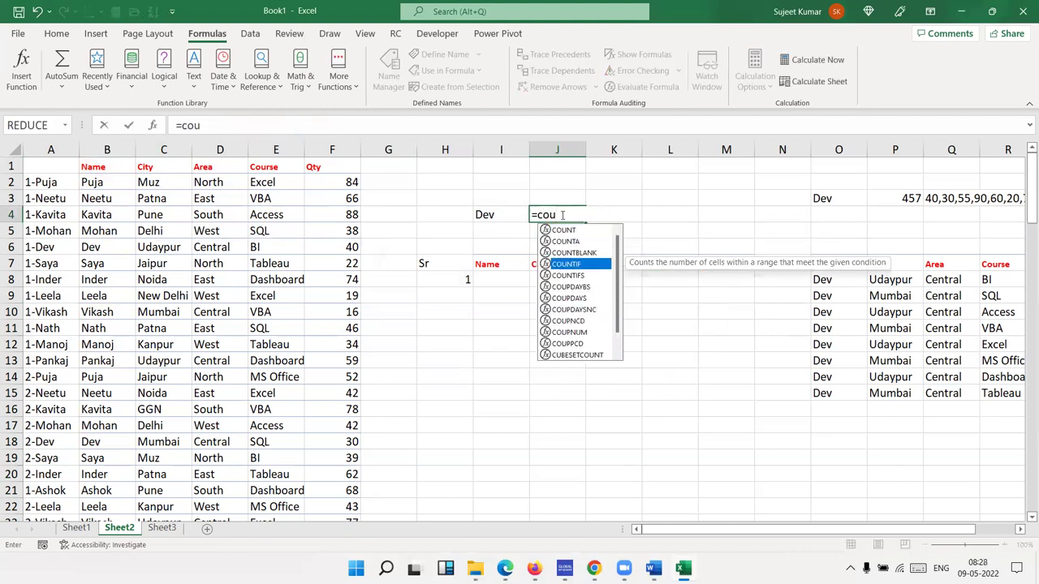
key("Tab")
key("Left")
key("Left")
key("Left")
key("Left")
key("Left")
key("Left")
key("Left")
key("ctrl+space")
type(",")
key("Down")
key("Down")
key("Down")
key("Up")
key("Up")
key("Up")
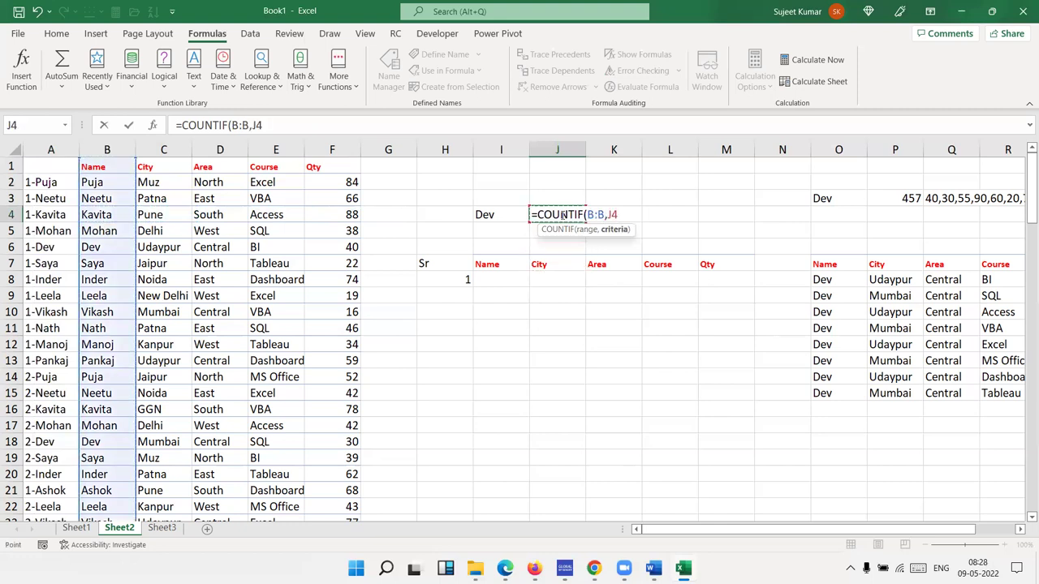
key("Left")
key("Return")
key("Down")
key("Down")
key("Down")
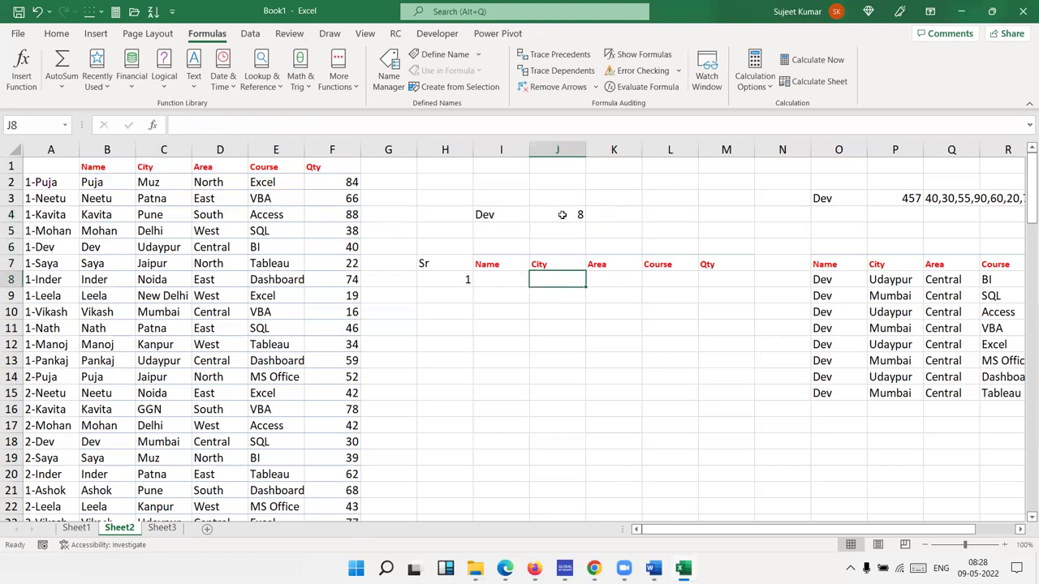
key("Left")
- Enter =IF(H8+1>J4,"",H8+1) in H9 for the next serial number
type("=")
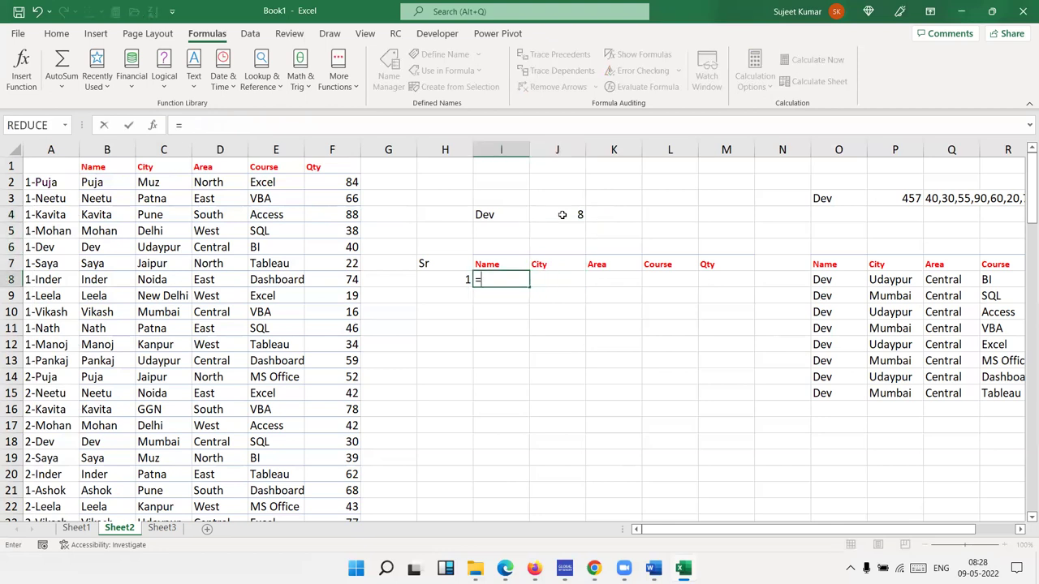
key("Escape")
key("Down")
key("Left")
type("=")
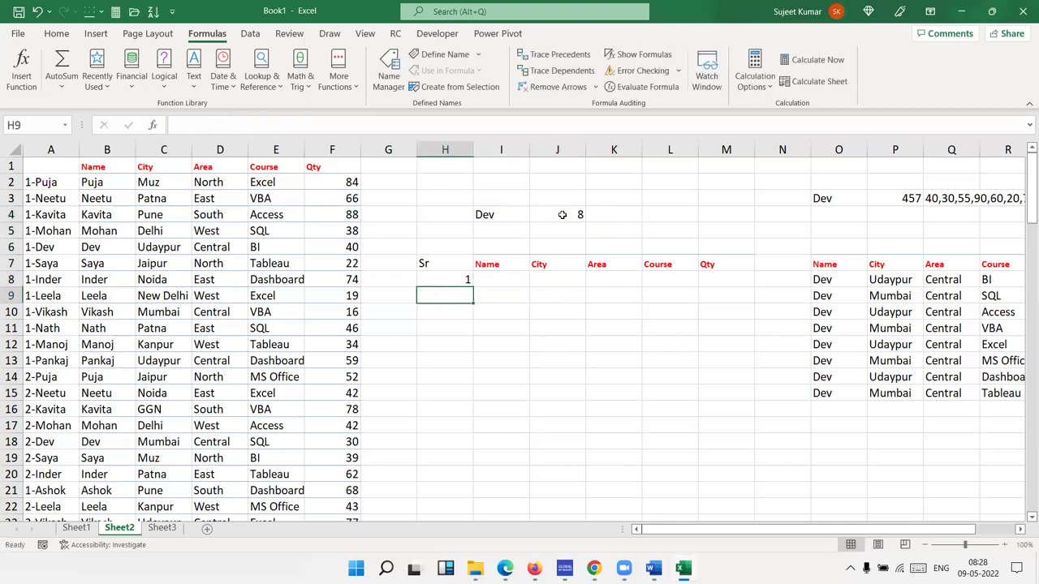
type("if")
key("Tab")
key("Up")
type("+1>")
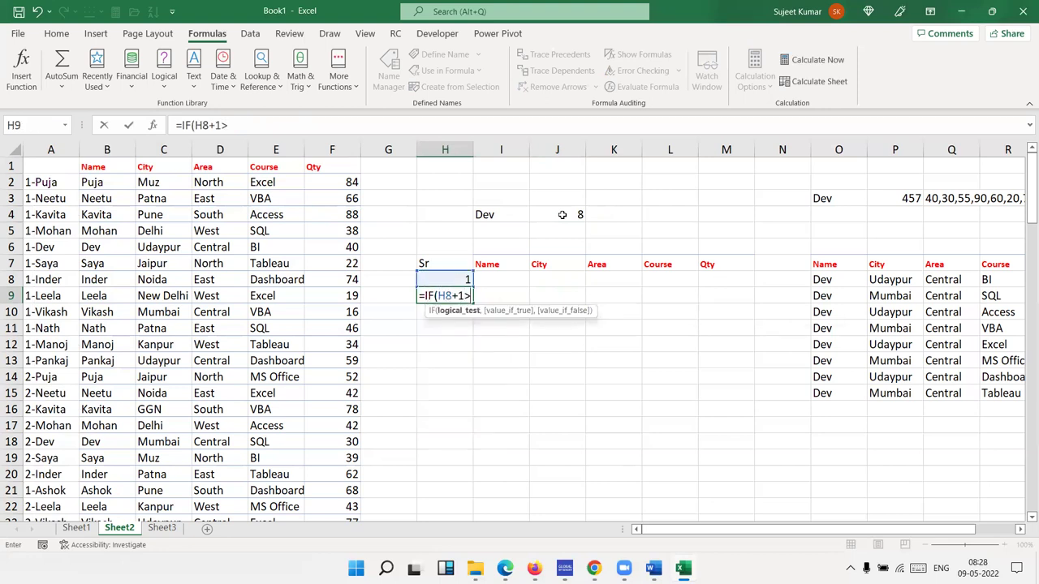
left_click(561, 214)
type(",\"\"")
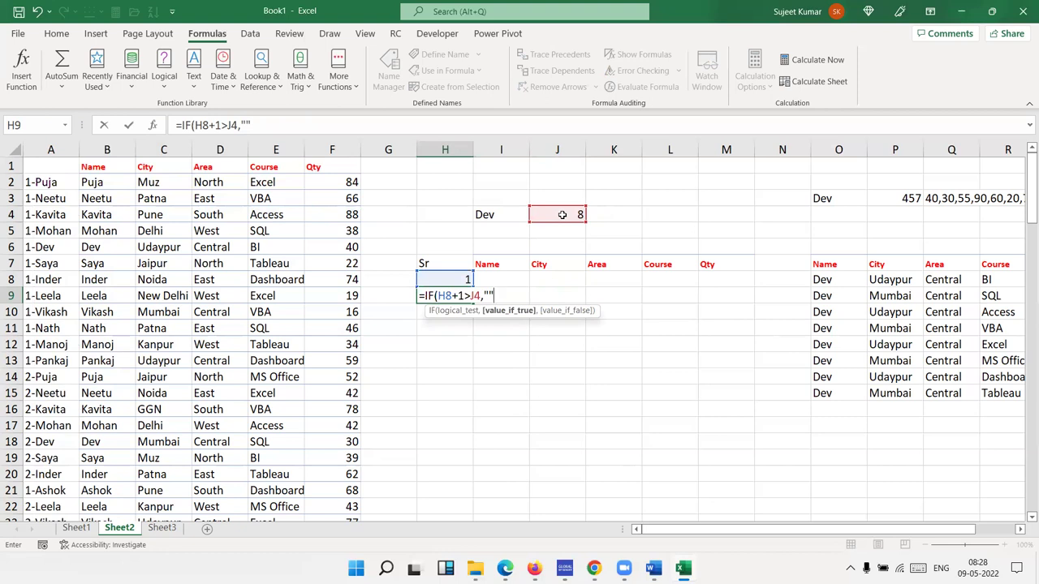
type(",")
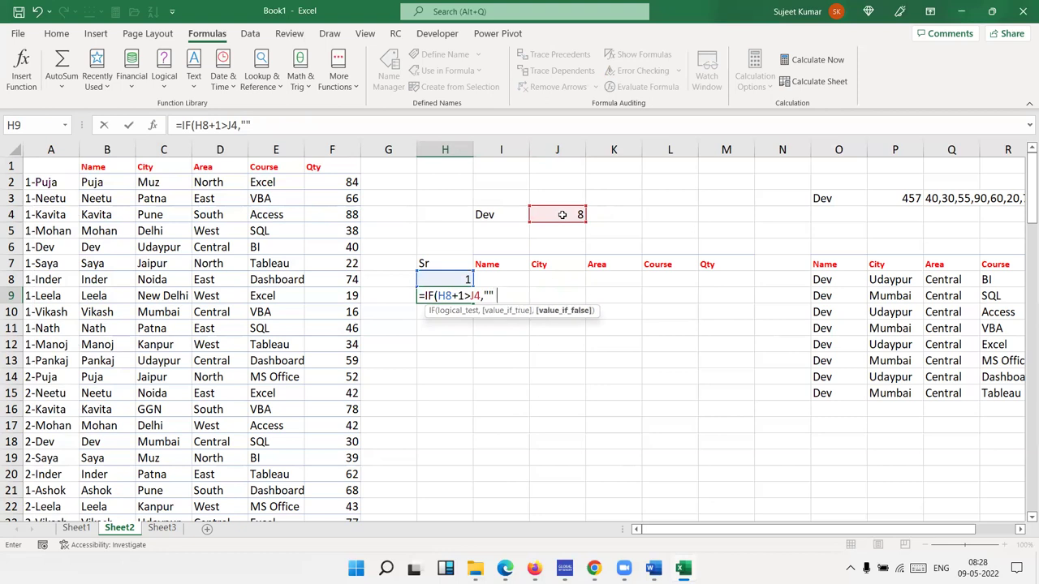
type("H8+1")
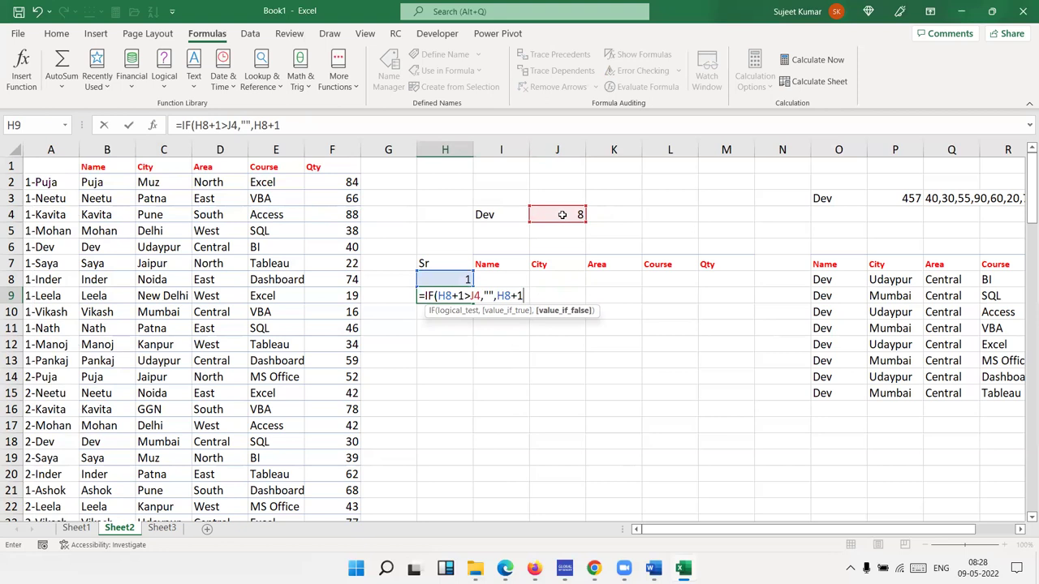
key("Return")
- Make H9's J4 reference absolute ($J$4), undoing a mistaken absolute H8
key("Up")
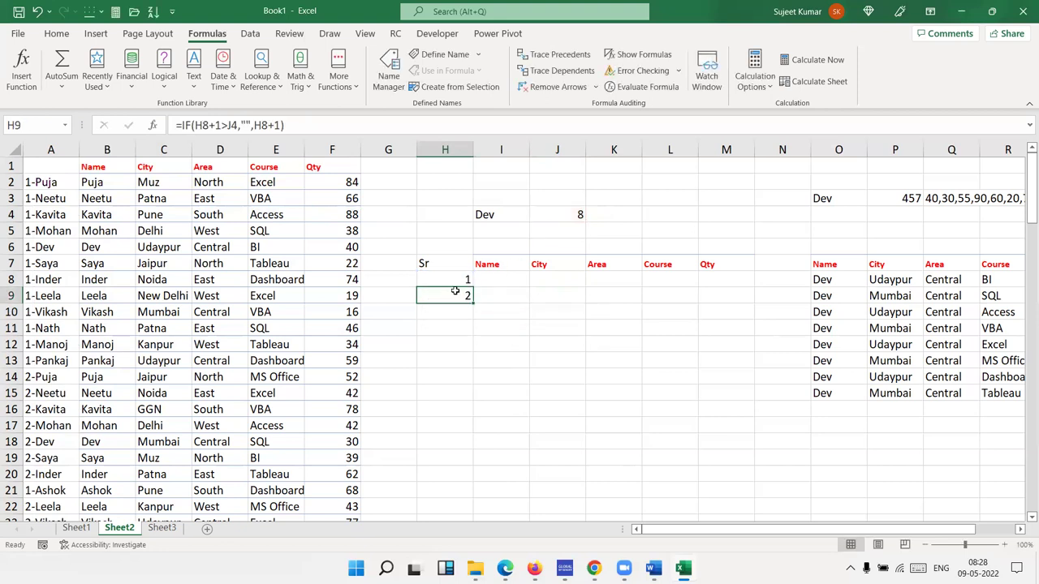
double_click(456, 293)
left_click(503, 295)
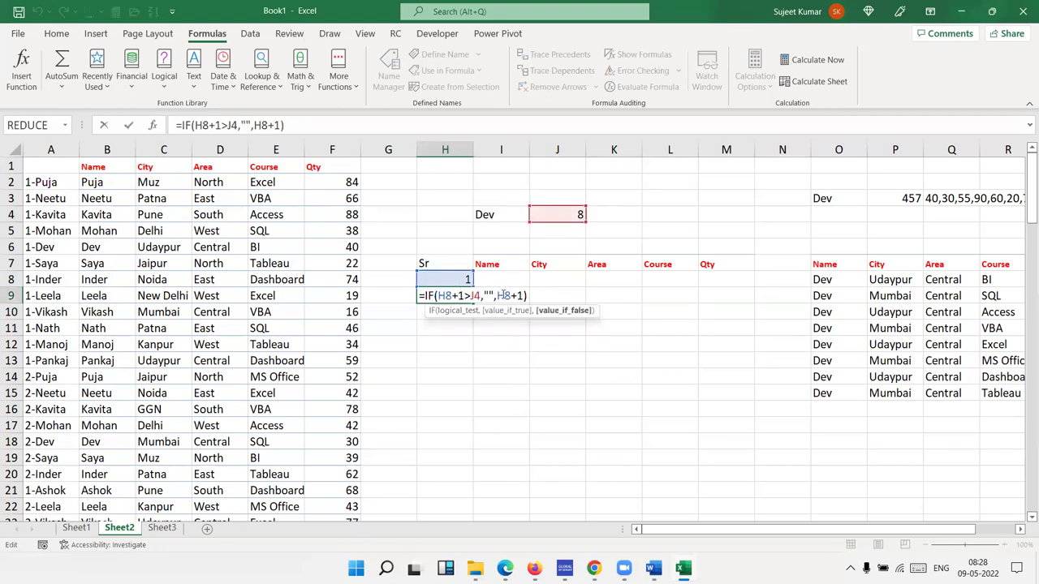
key("F4")
key("Return")
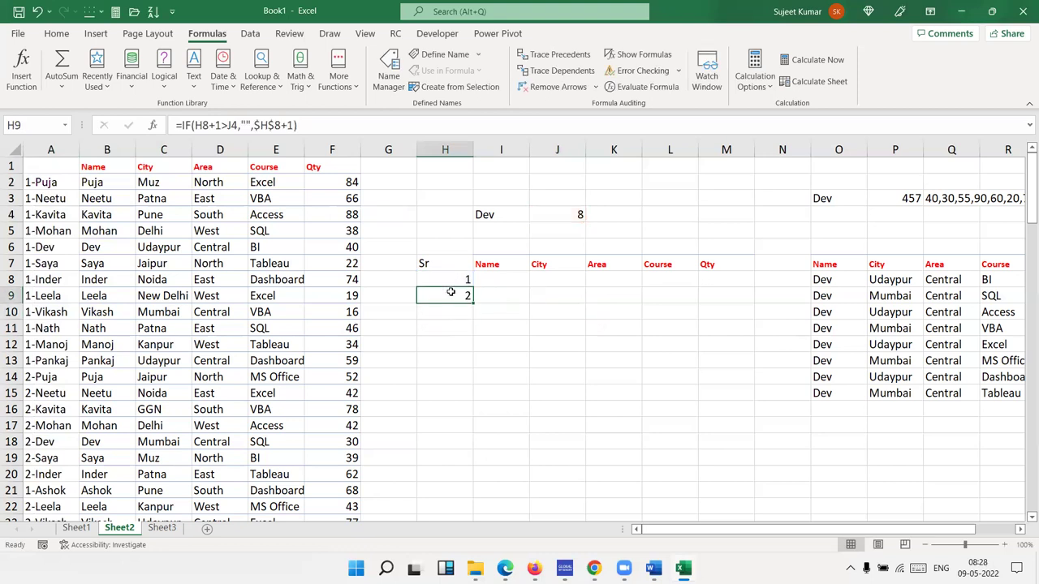
double_click(427, 295)
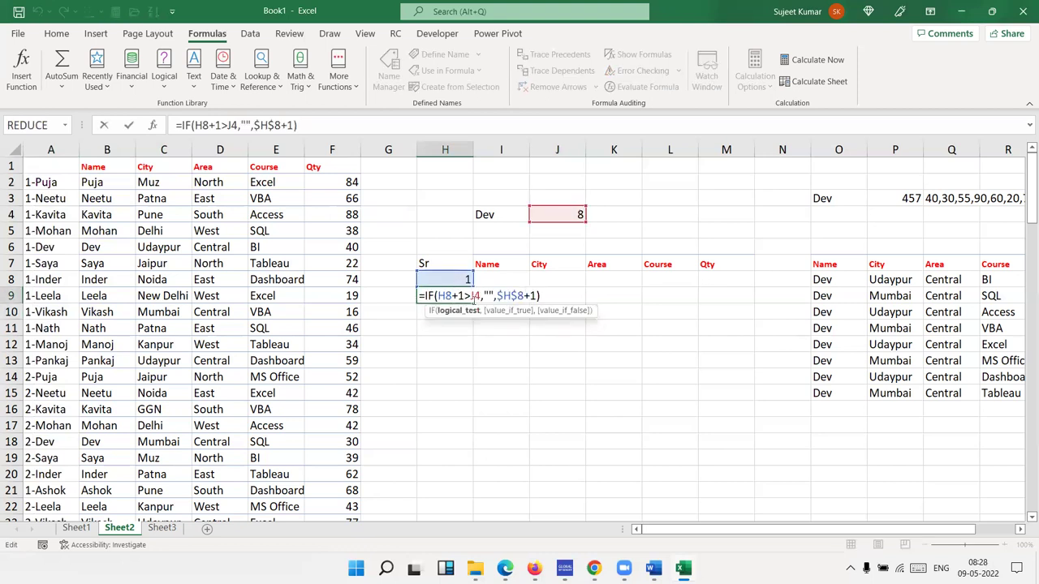
key("Escape")
key("ctrl+z")
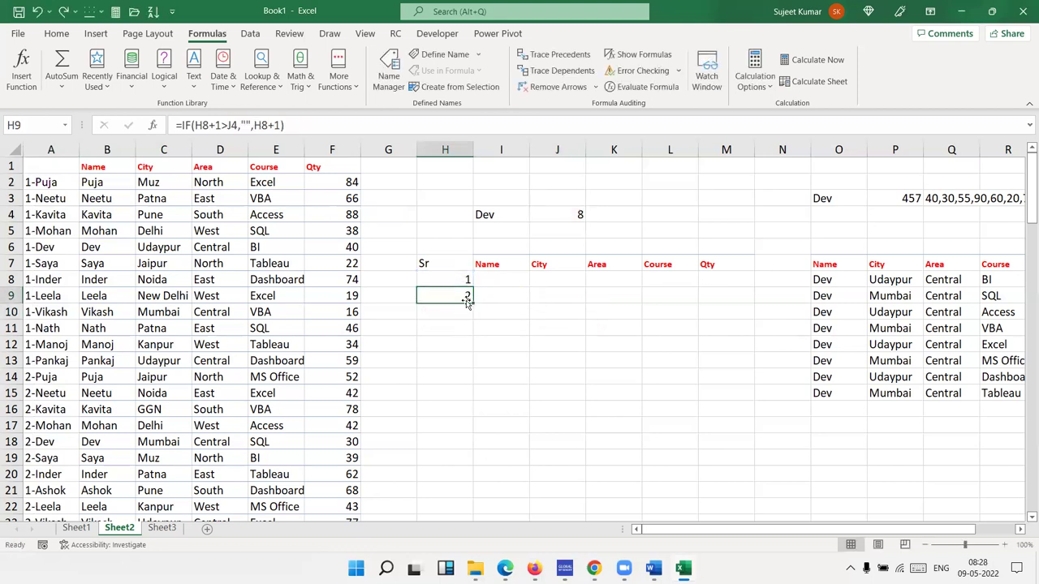
double_click(464, 297)
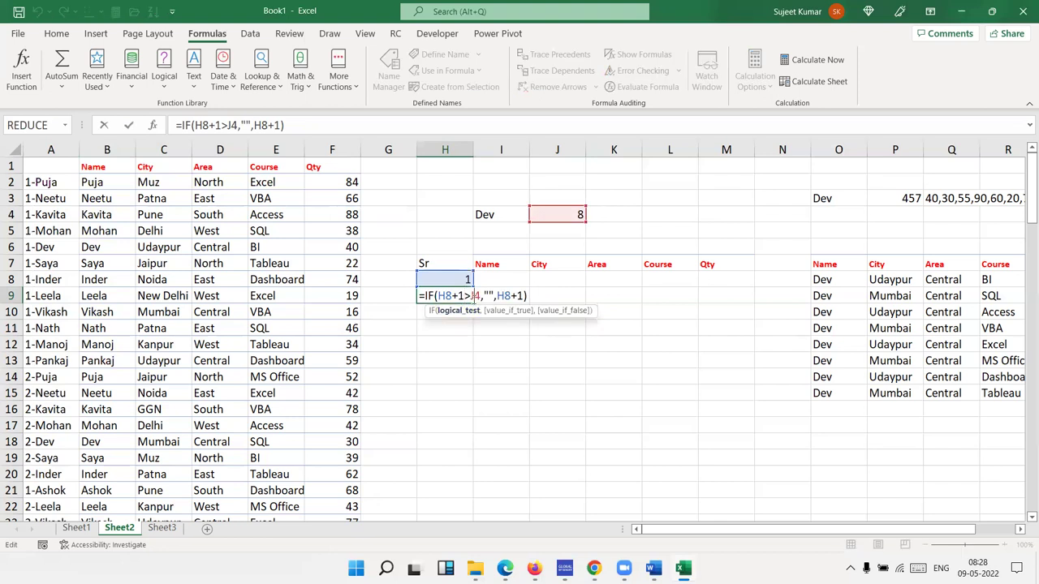
key("F4")
key("Return")
- Wrap H9's formula in IFERROR(…,"") so errors show blank
left_click(466, 294)
double_click(455, 292)
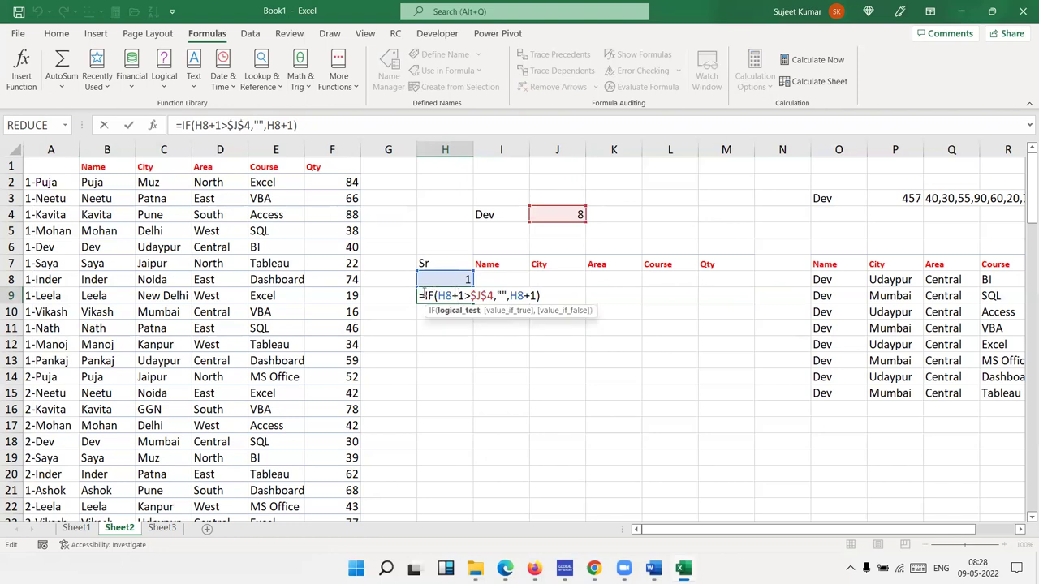
type("if")
key("Down")
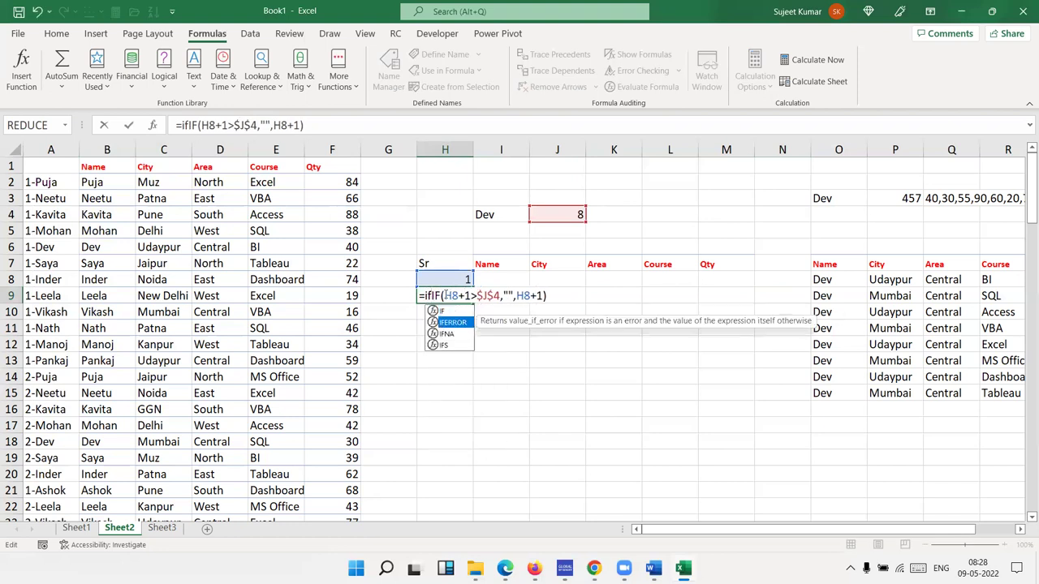
key("Tab")
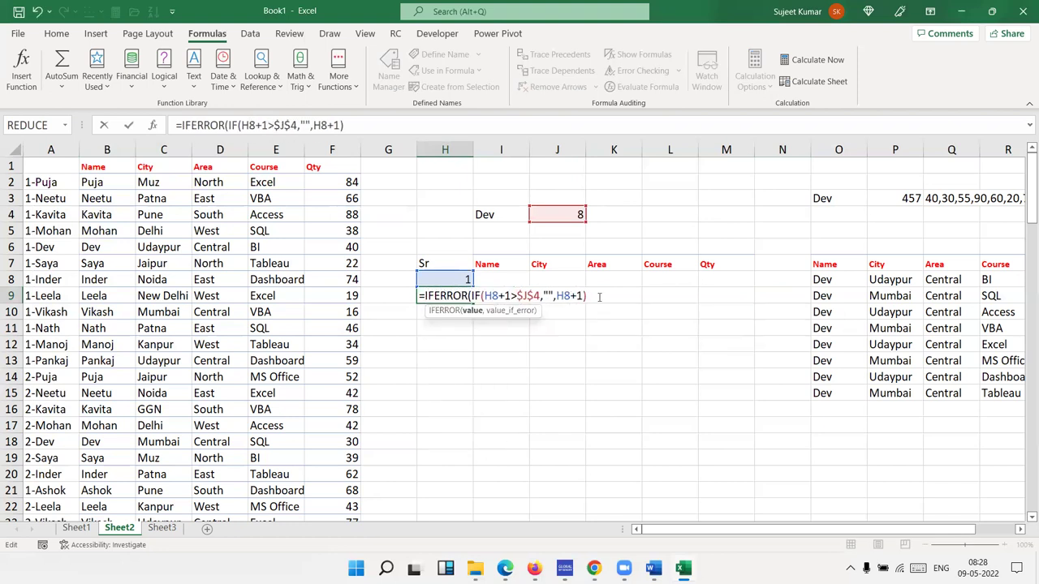
type(",\"\"")
key("Return")
key("Up")
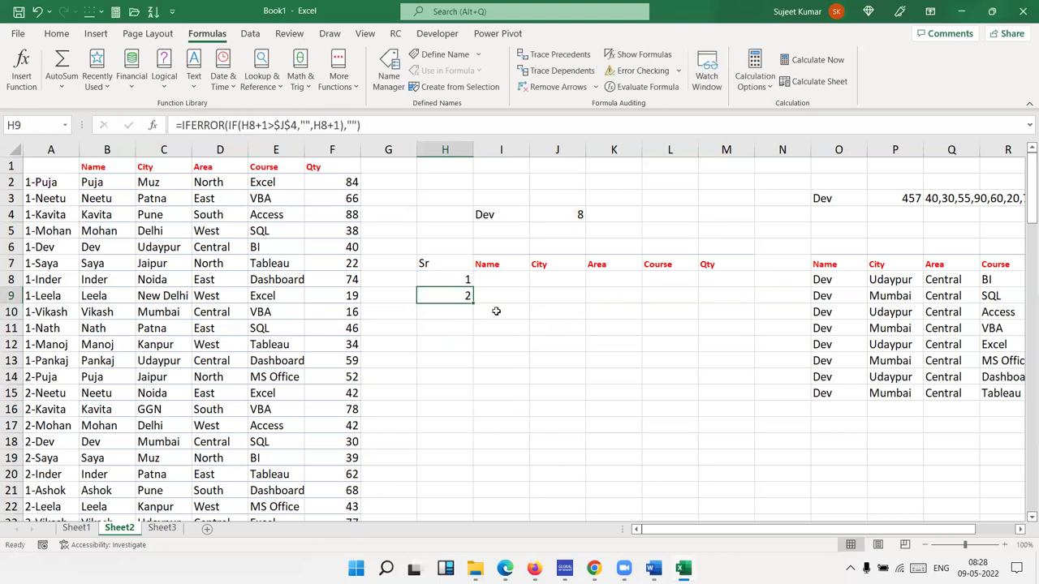
left_click_drag(473, 303, 441, 504)
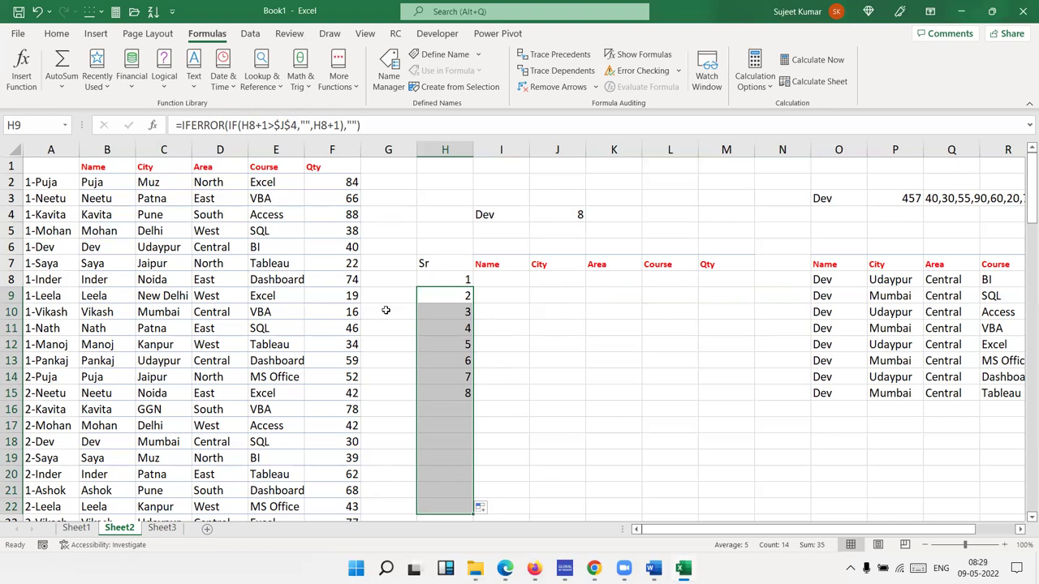
left_click_drag(38, 184, 32, 247)
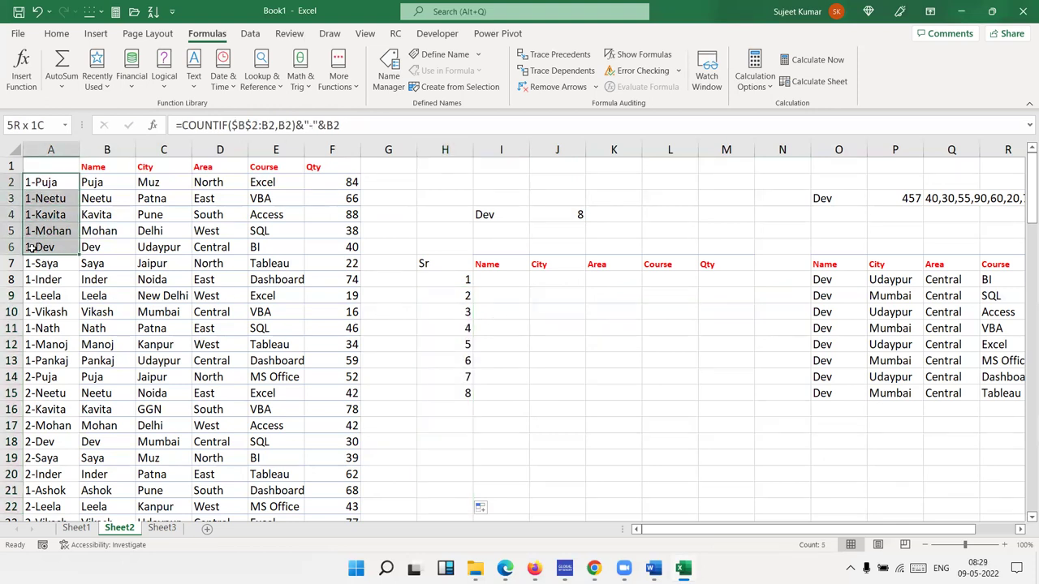
left_click(494, 278)
left_click(486, 215)
left_click(458, 278)
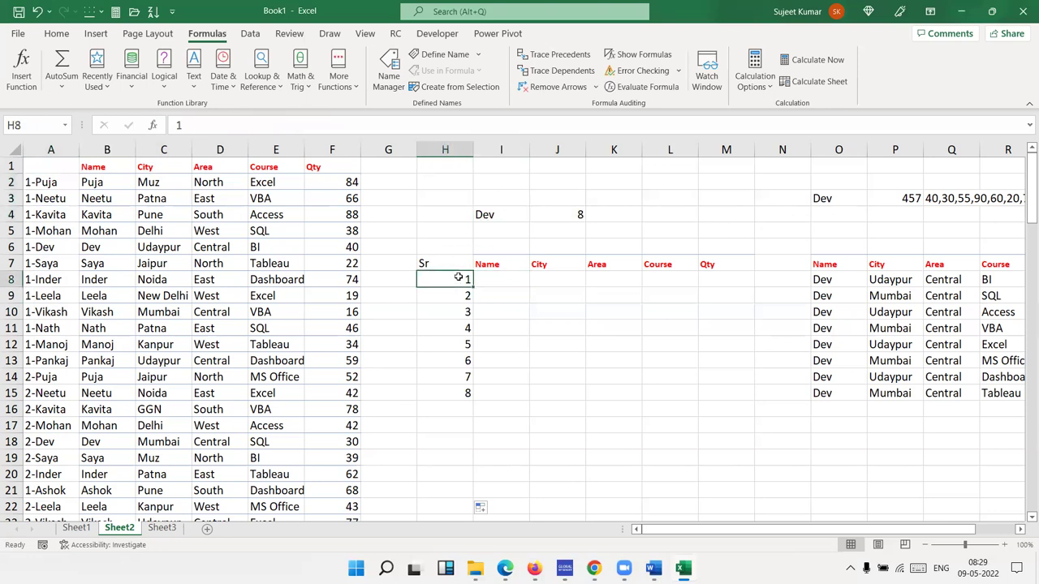
left_click(76, 527)
left_click_drag(65, 245, 51, 182)
left_click(50, 182)
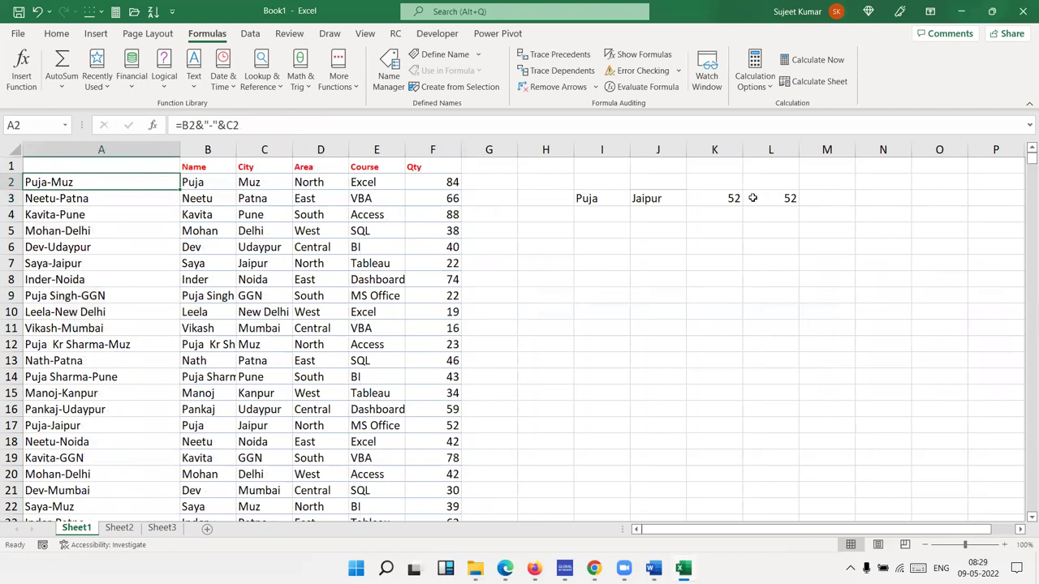
double_click(790, 198)
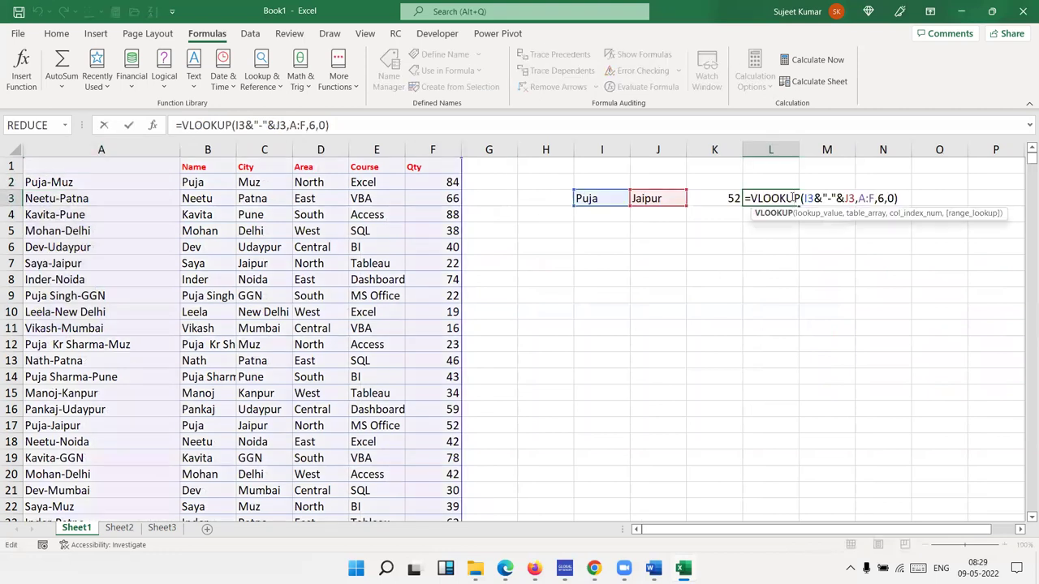
key("Return")
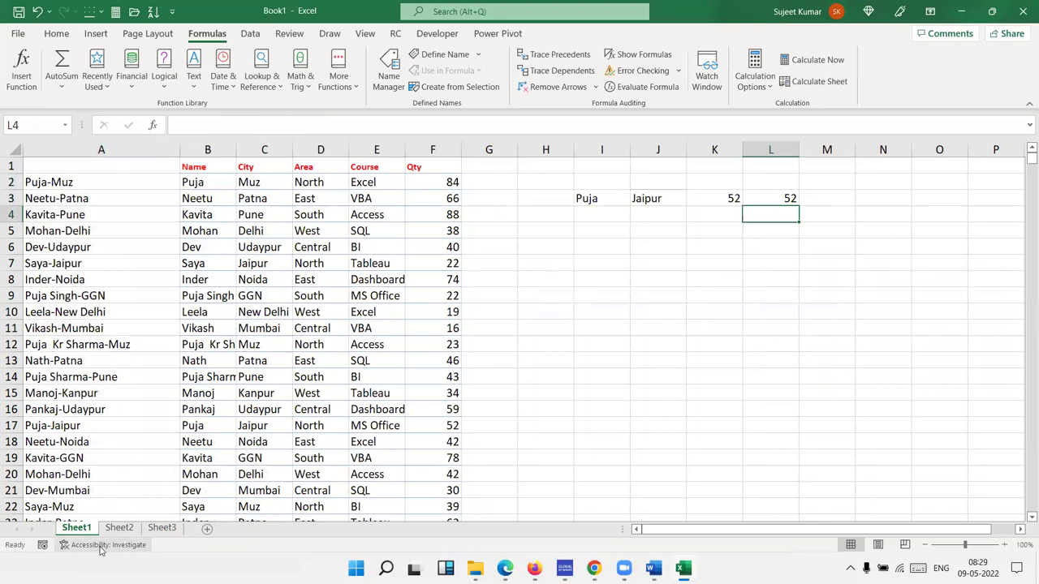
left_click(119, 527)
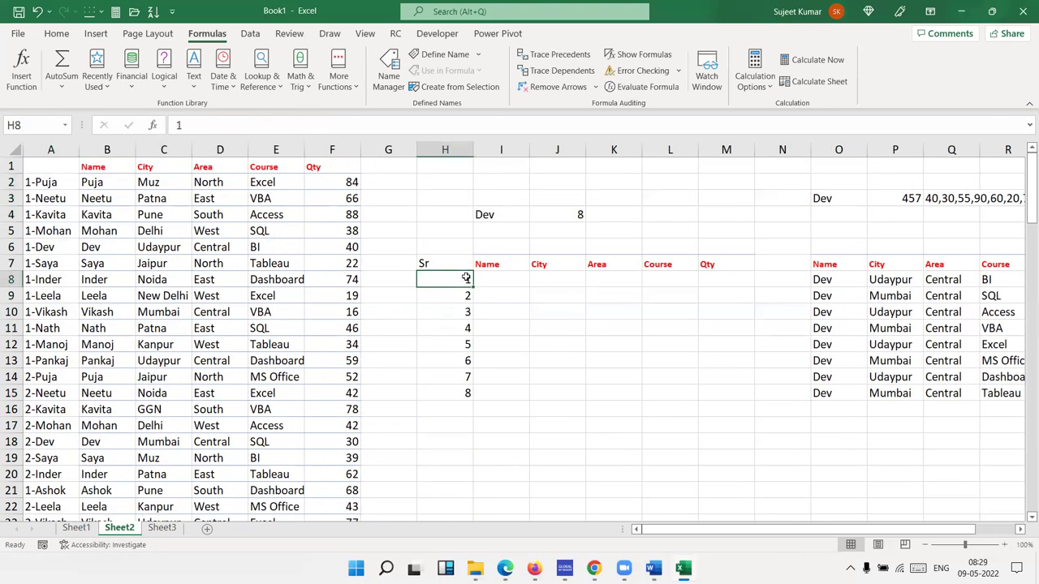
left_click_drag(464, 279, 468, 396)
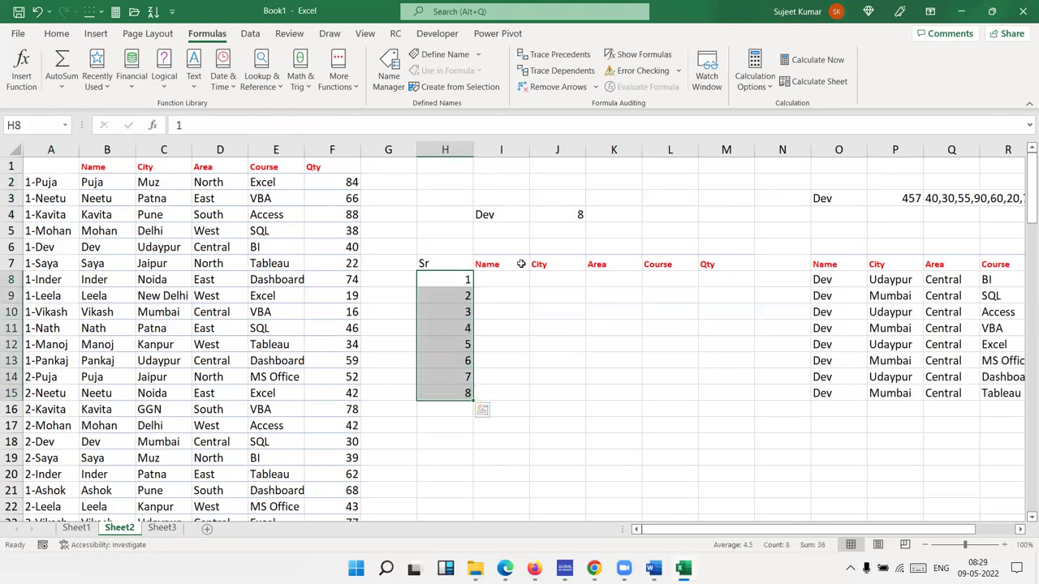
left_click(499, 214)
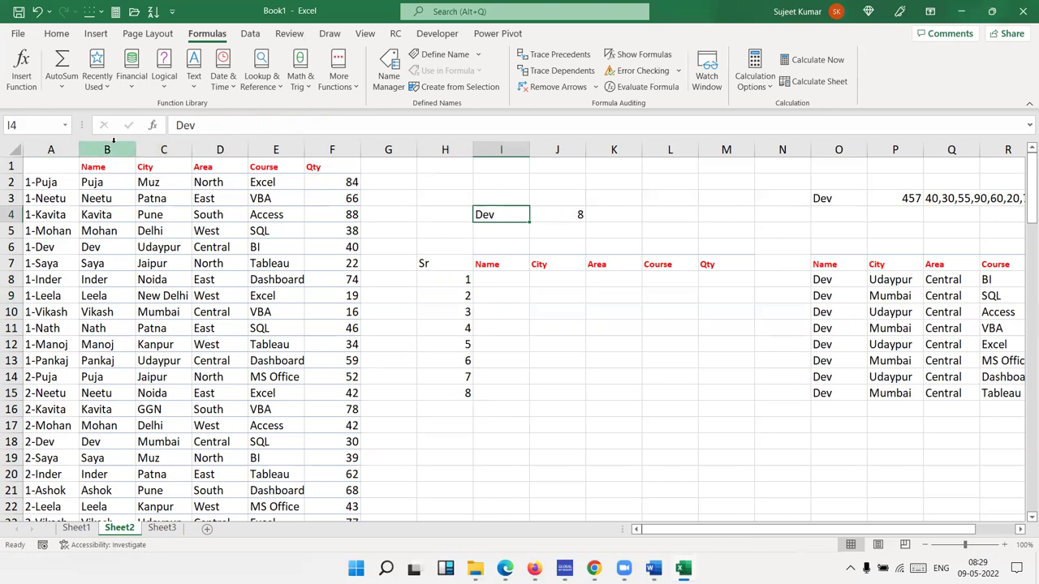
left_click(106, 166)
key("ctrl+shift+Down")
double_click(554, 218)
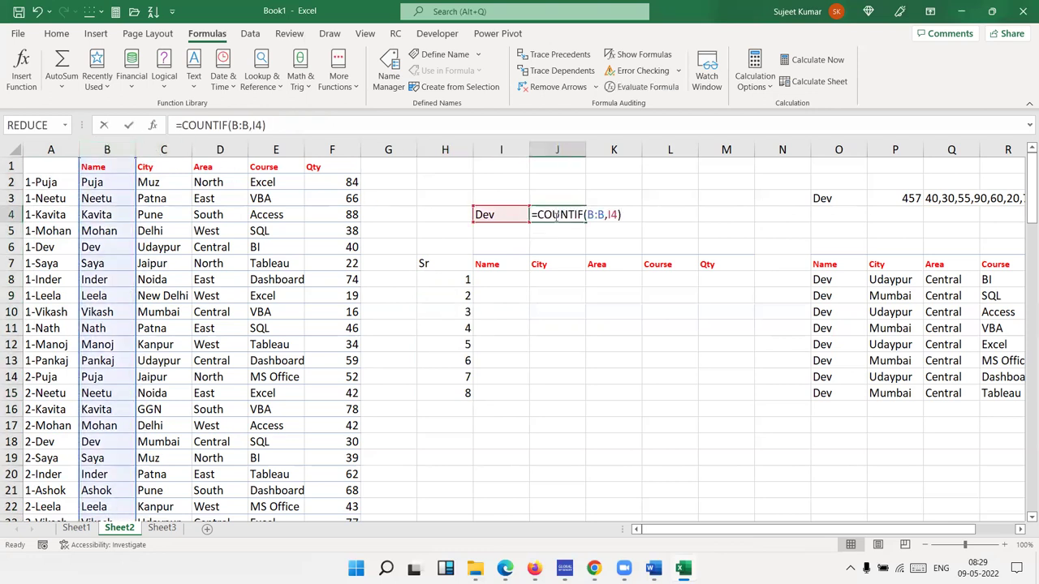
key("Return")
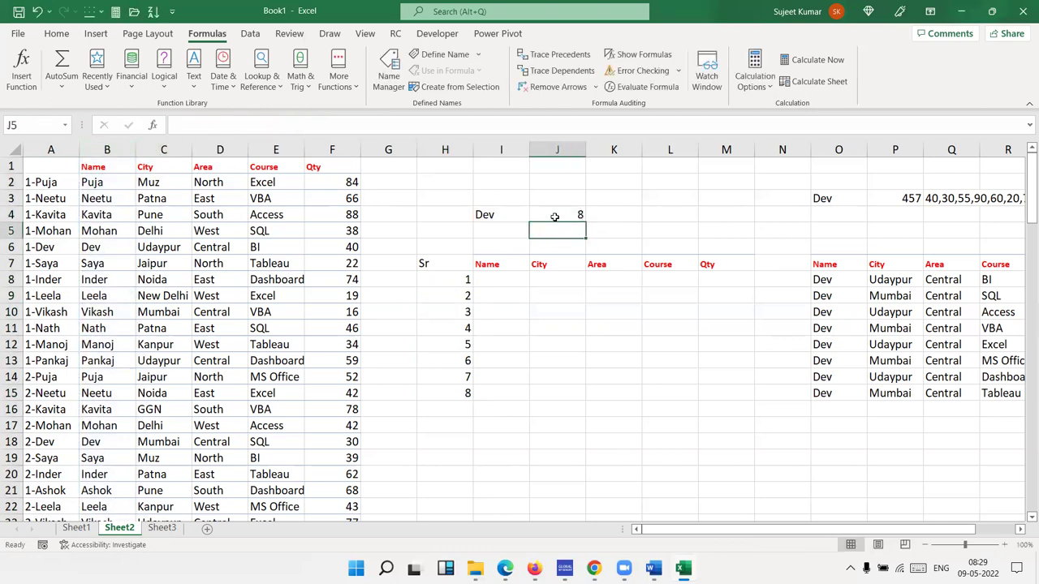
left_click(555, 217)
left_click(499, 284)
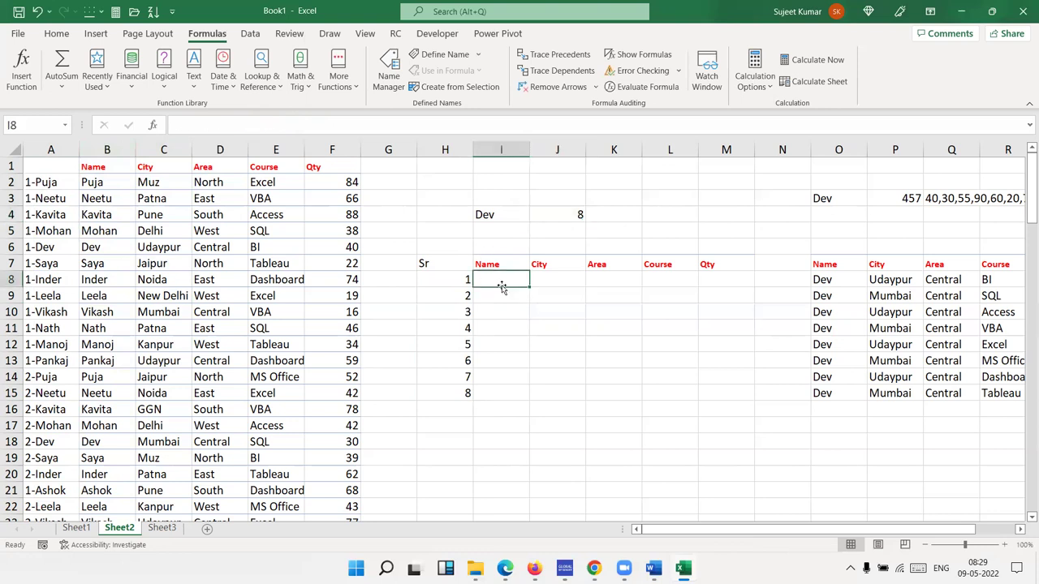
left_click_drag(459, 281, 447, 393)
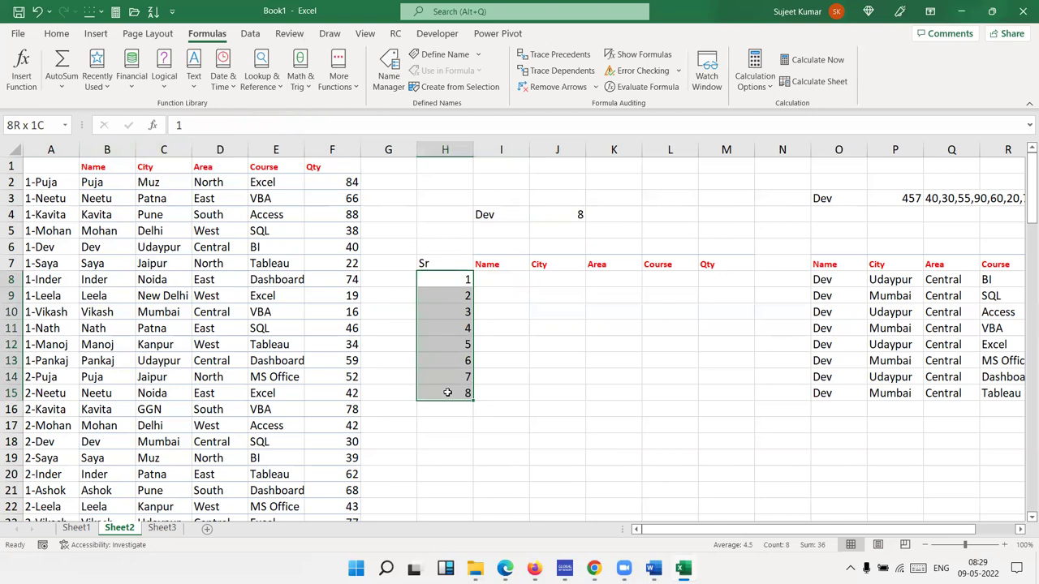
left_click(474, 209)
left_click(108, 149)
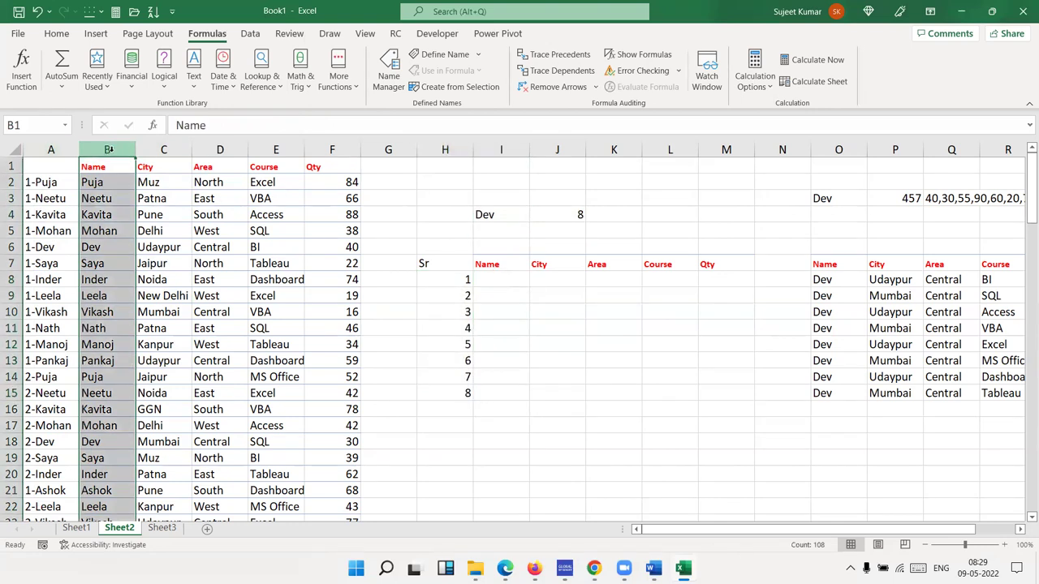
left_click(506, 278)
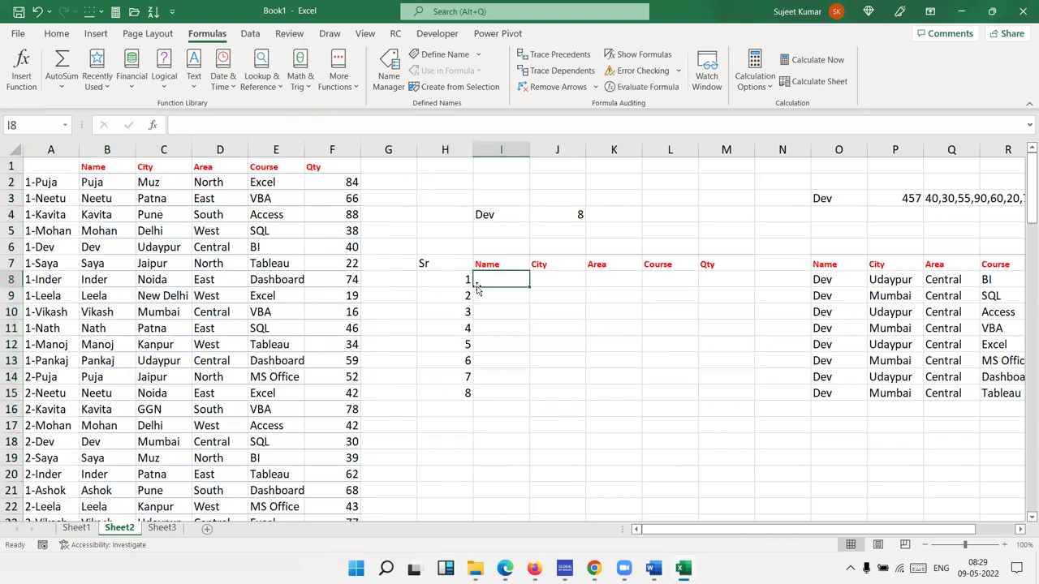
double_click(572, 212)
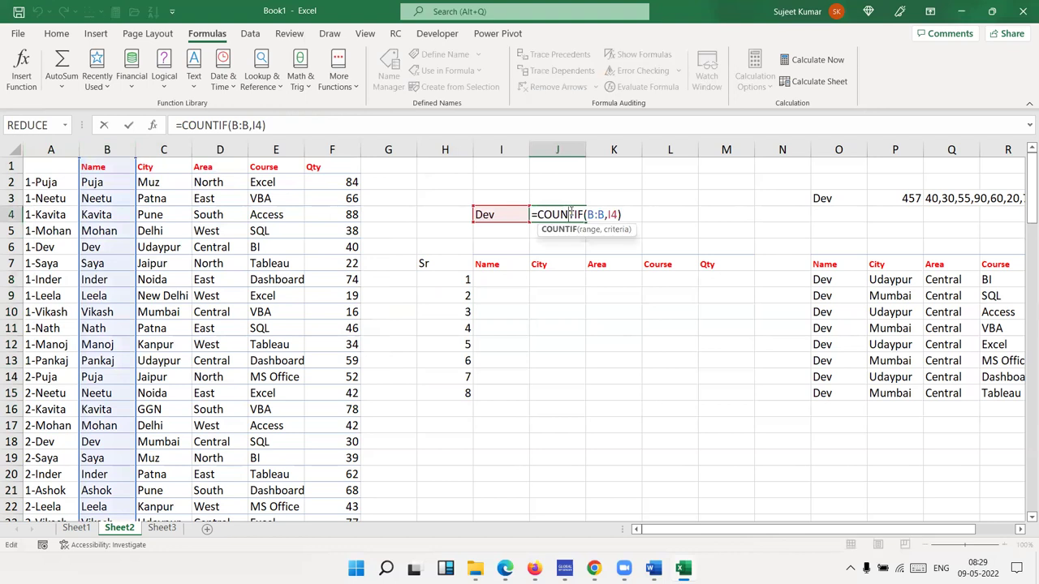
key("Escape")
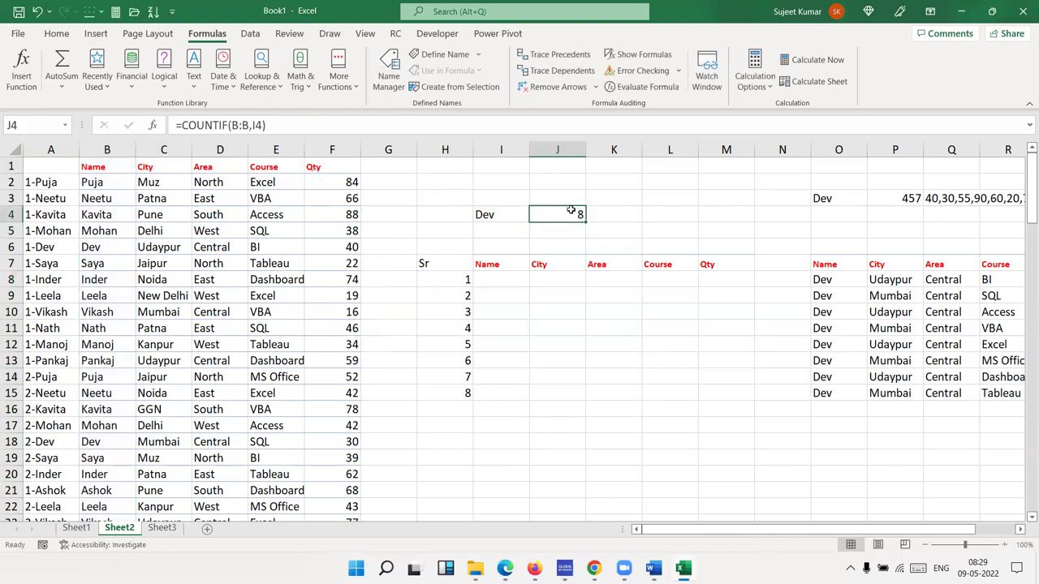
double_click(459, 294)
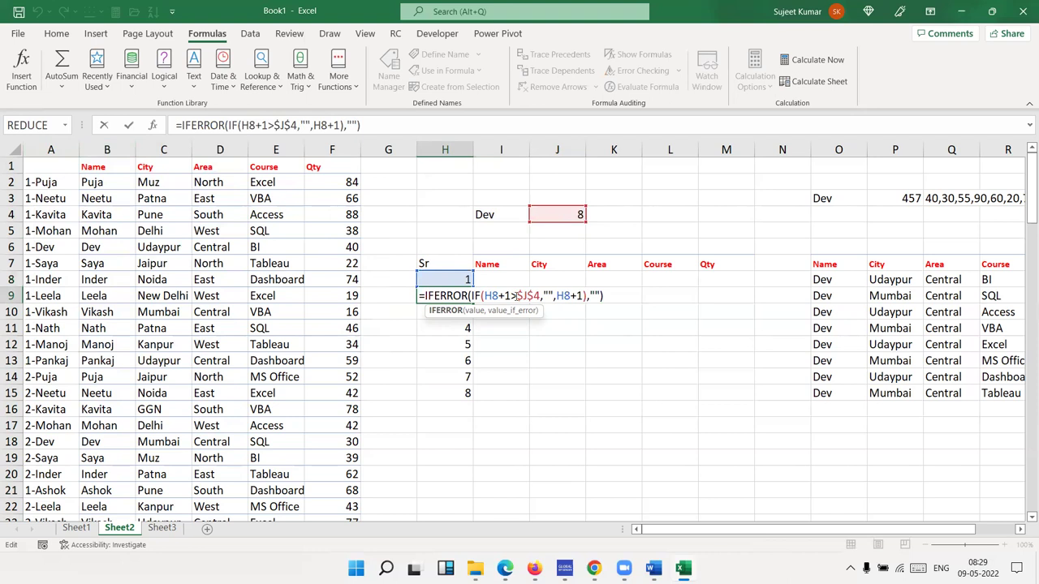
left_click_drag(516, 295, 540, 296)
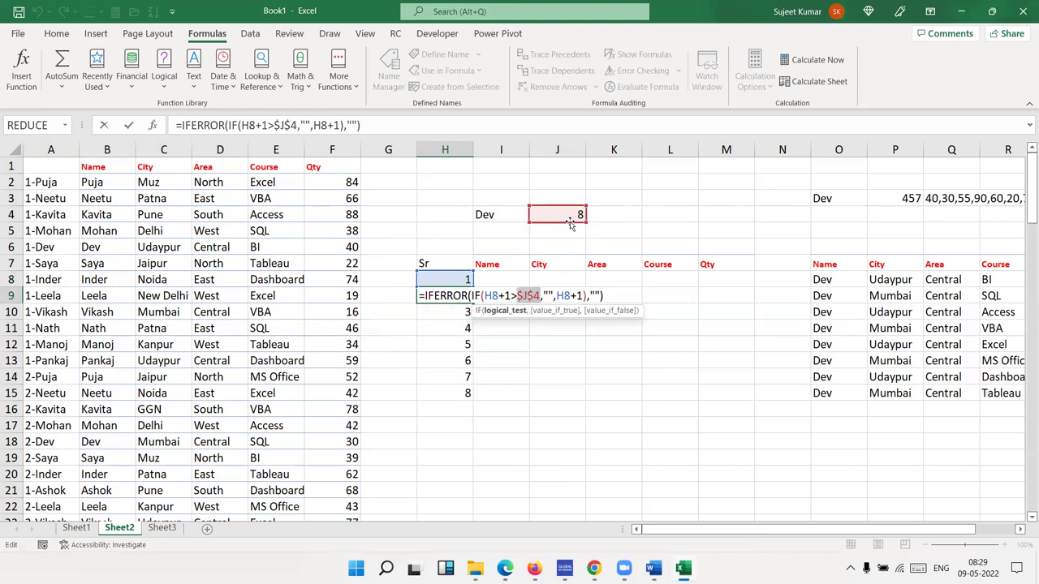
double_click(548, 296)
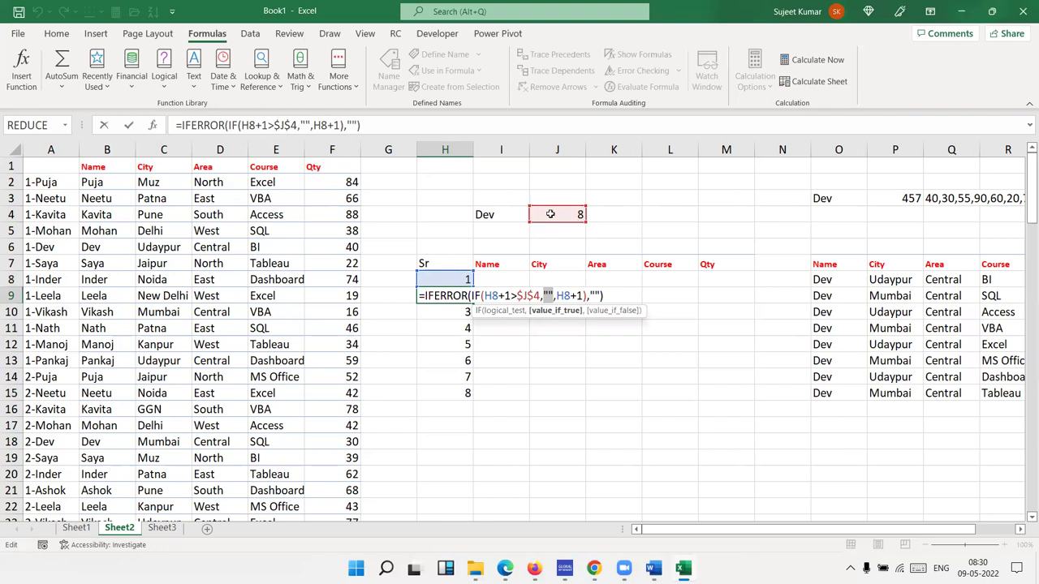
left_click(436, 296)
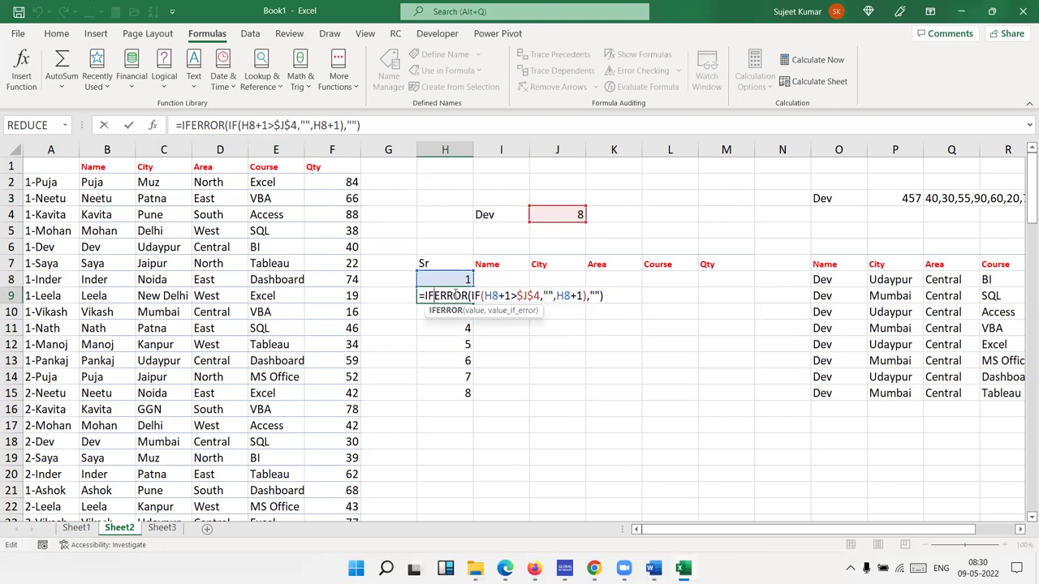
left_click_drag(484, 295, 586, 297)
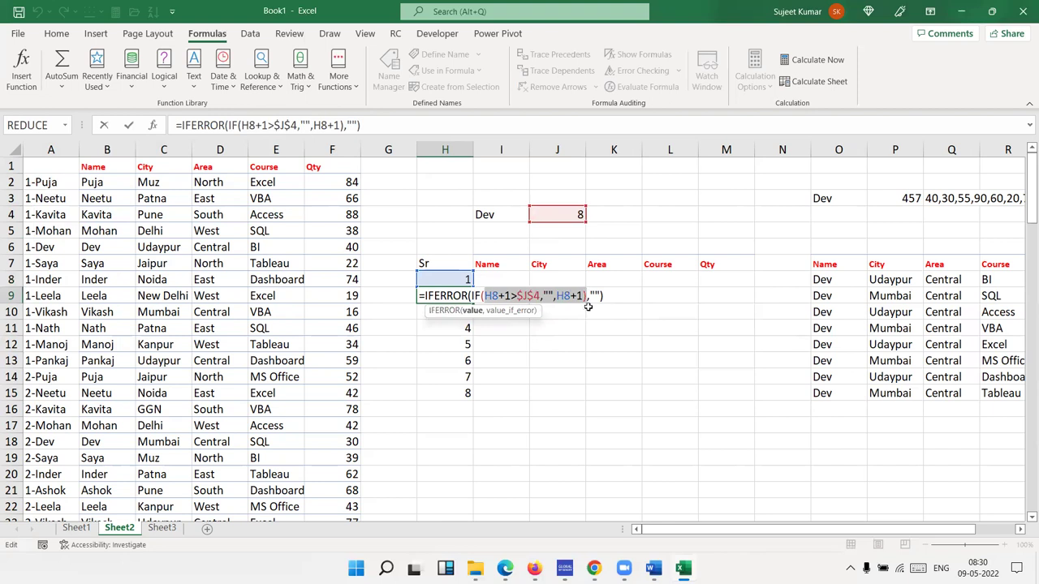
key("Return")
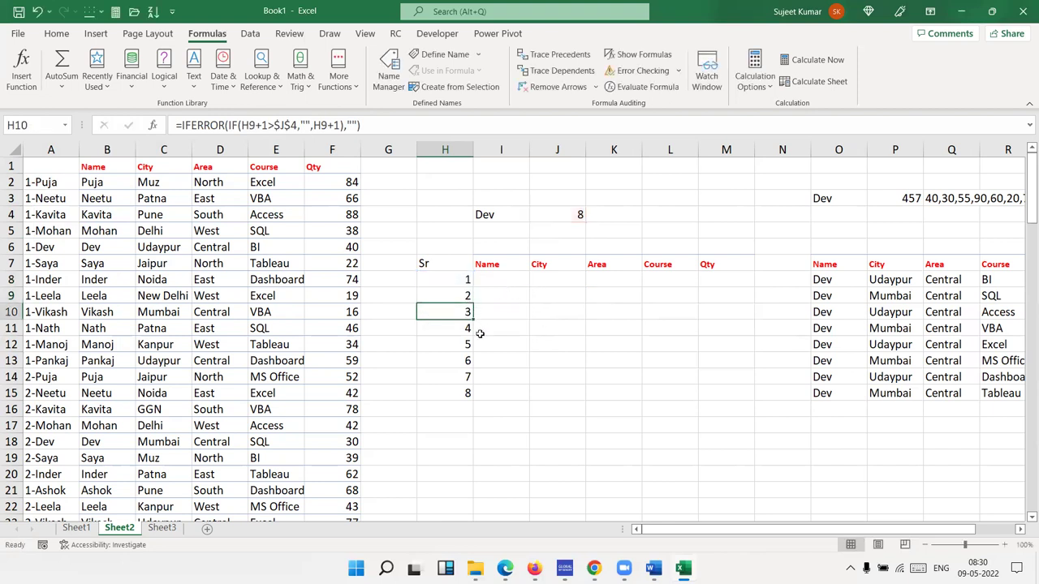
- Enter =VLOOKUP(H8&"-"&I4,A:F,2,0) in I8, returning Dev
left_click(498, 280)
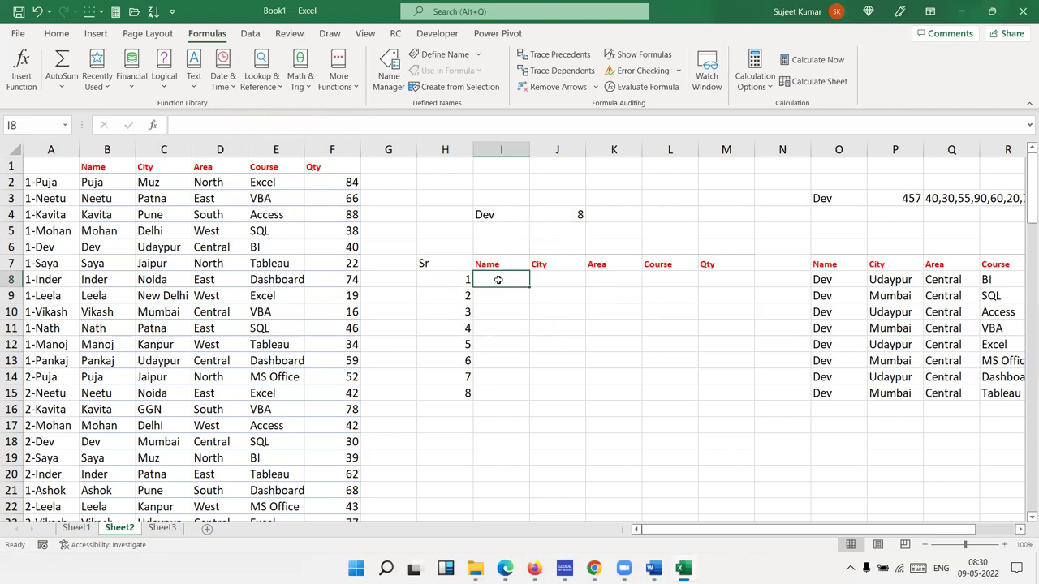
type("=vl")
key("Tab")
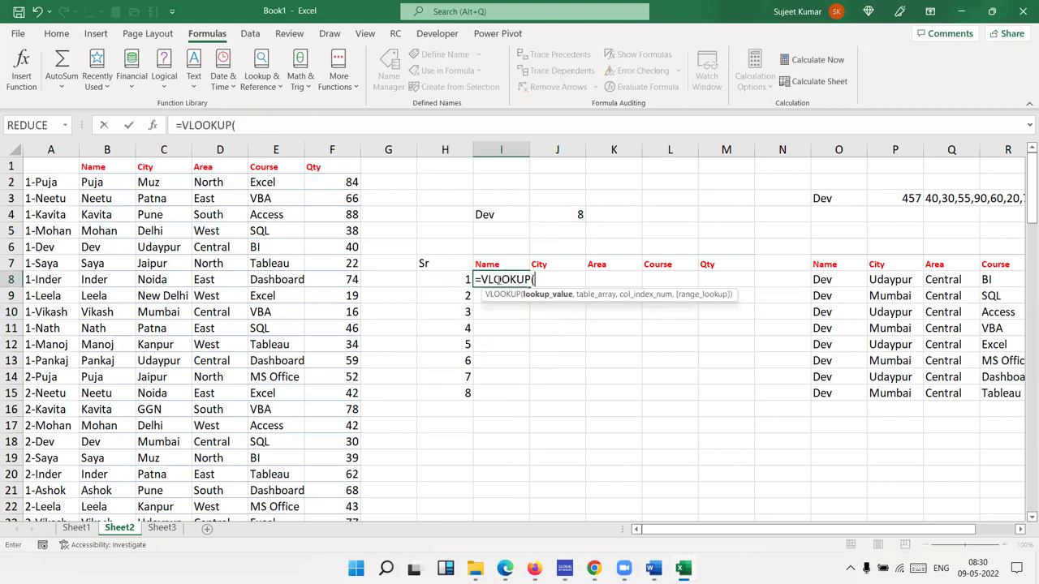
key("Left")
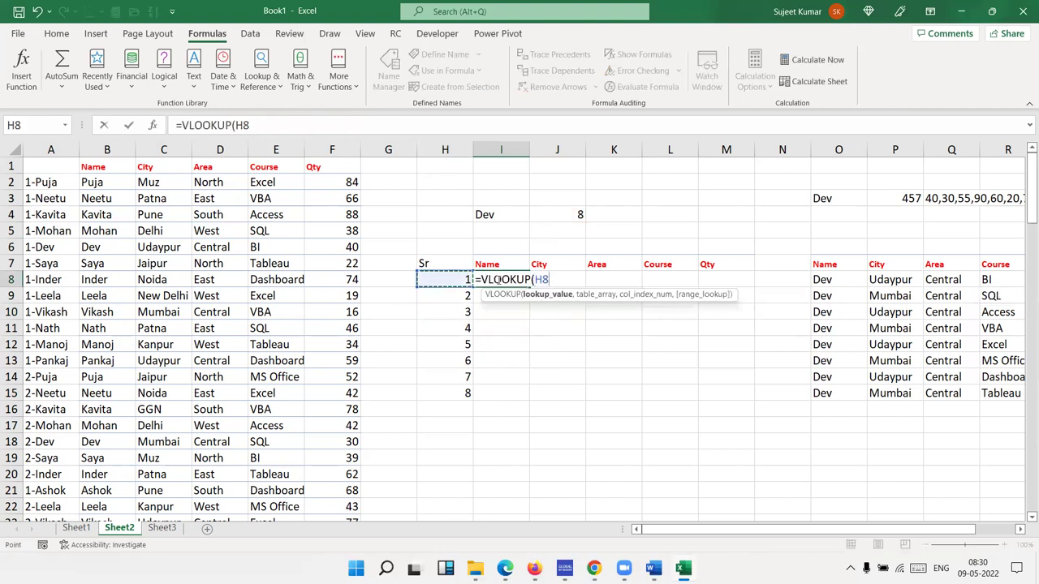
type("&")
type("\"-\"&")
left_click(558, 212)
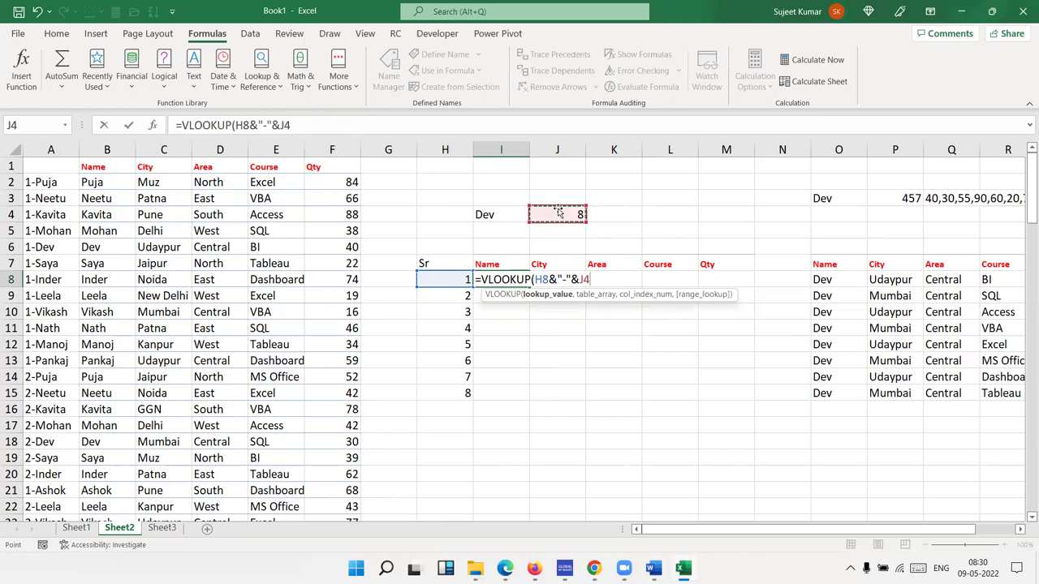
left_click(506, 213)
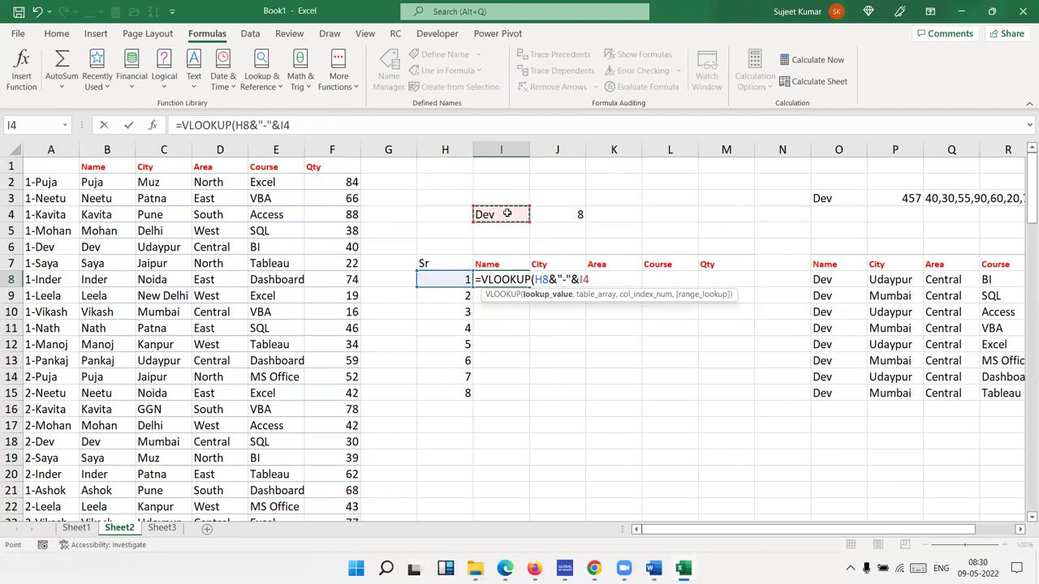
type(",")
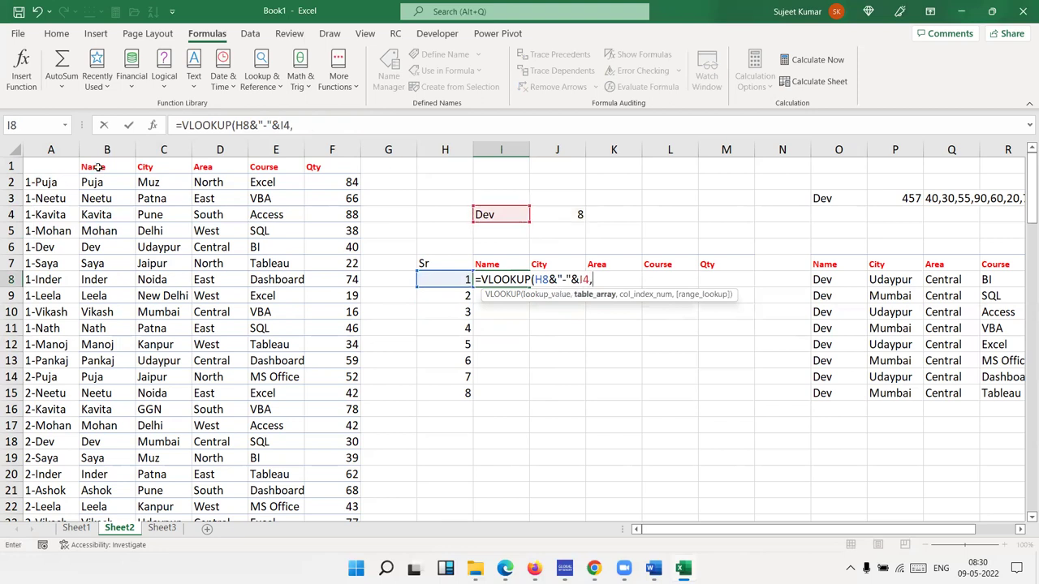
left_click_drag(53, 149, 311, 167)
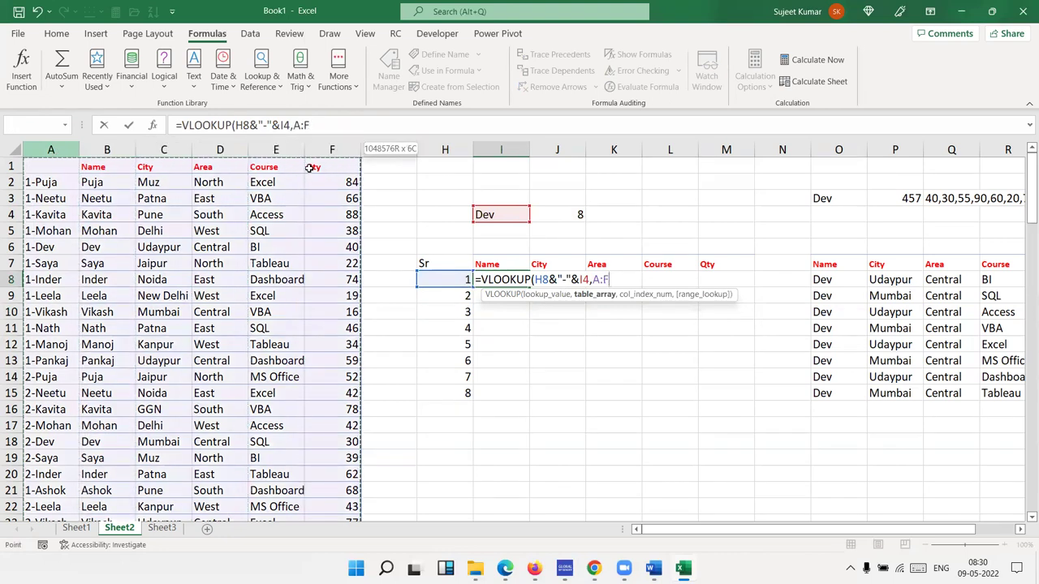
type(",")
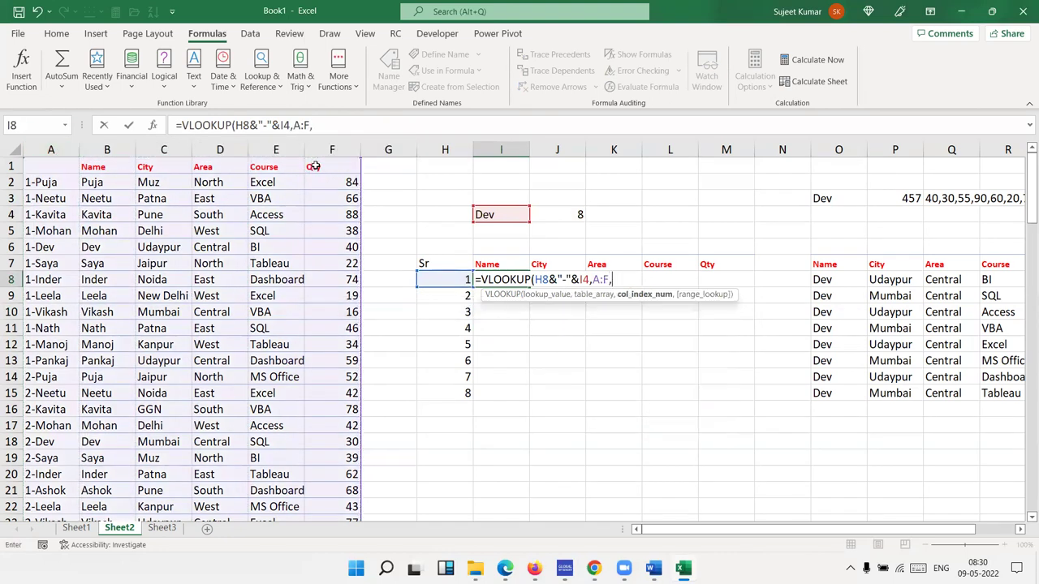
type("2,0")
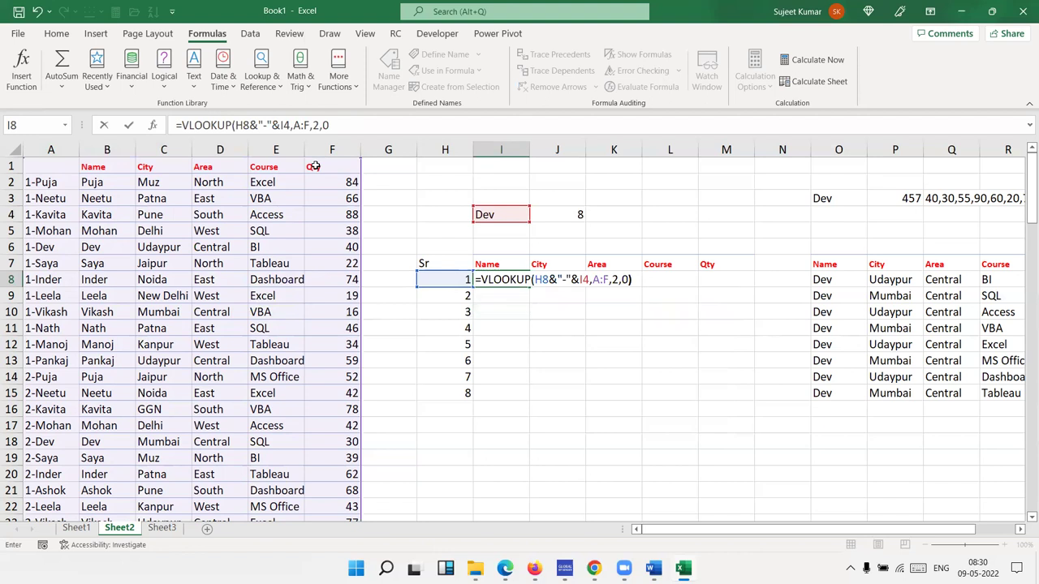
key("ctrl+Return")
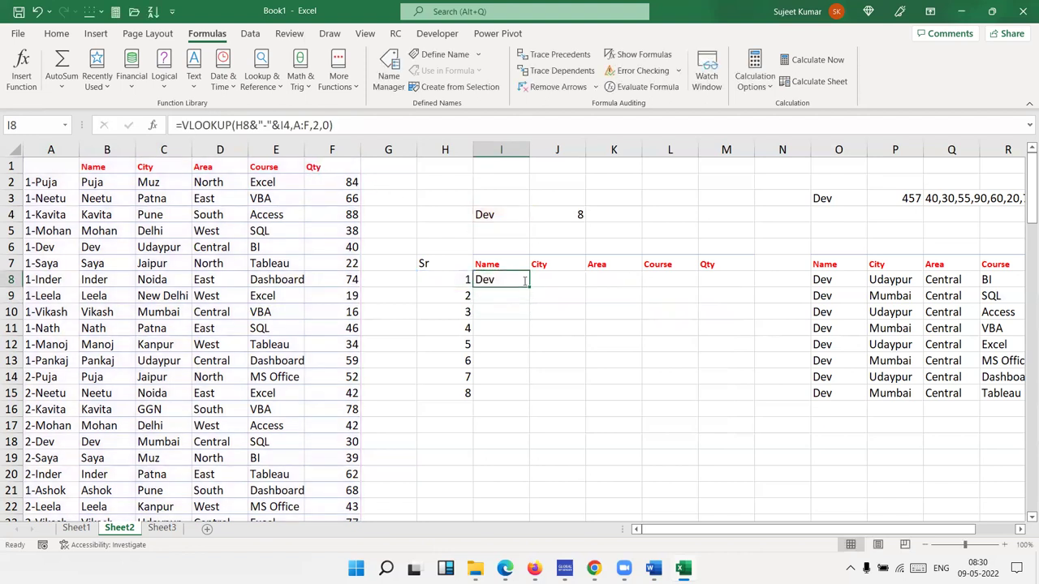
- Lock I8's references to $H8, $I$4 and $A:$F
double_click(525, 280)
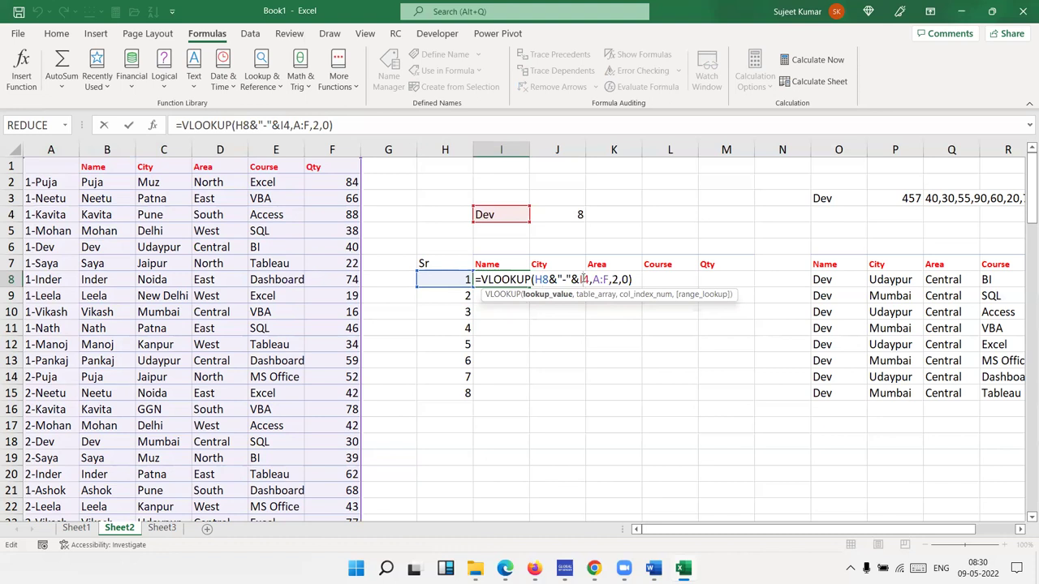
key("F4")
left_click(617, 279)
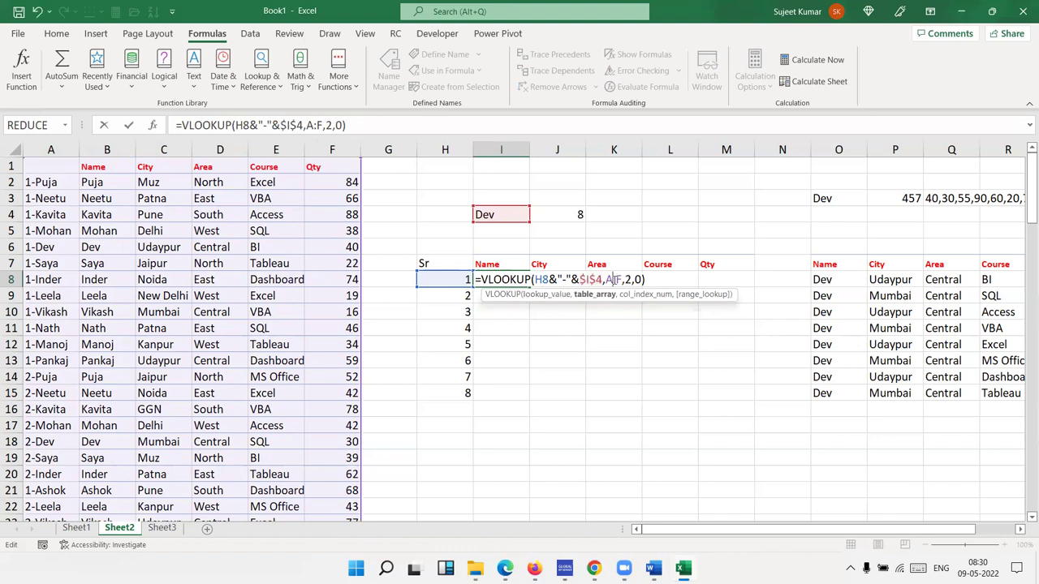
key("F4")
left_click(537, 279)
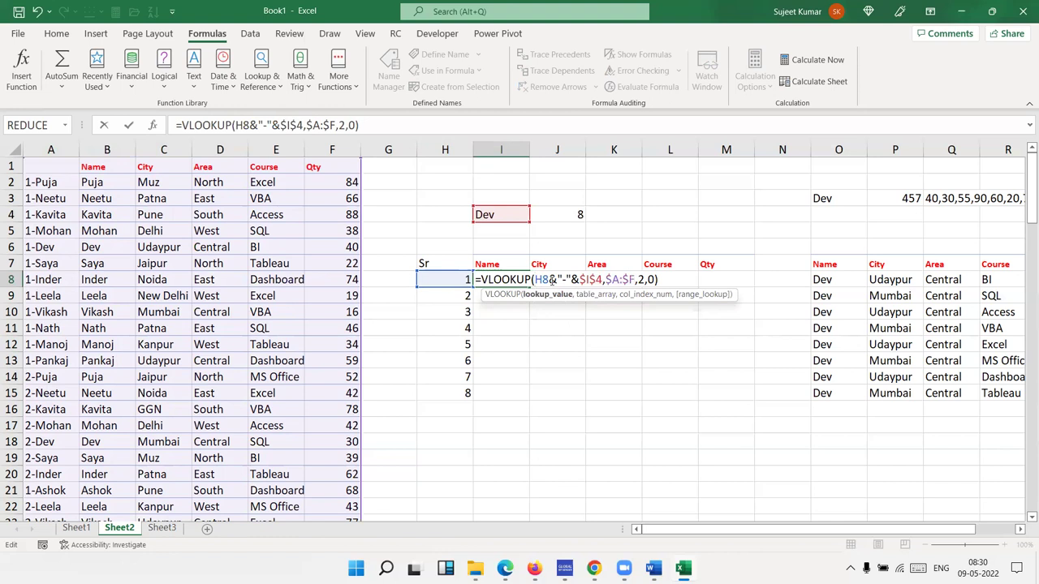
type("$")
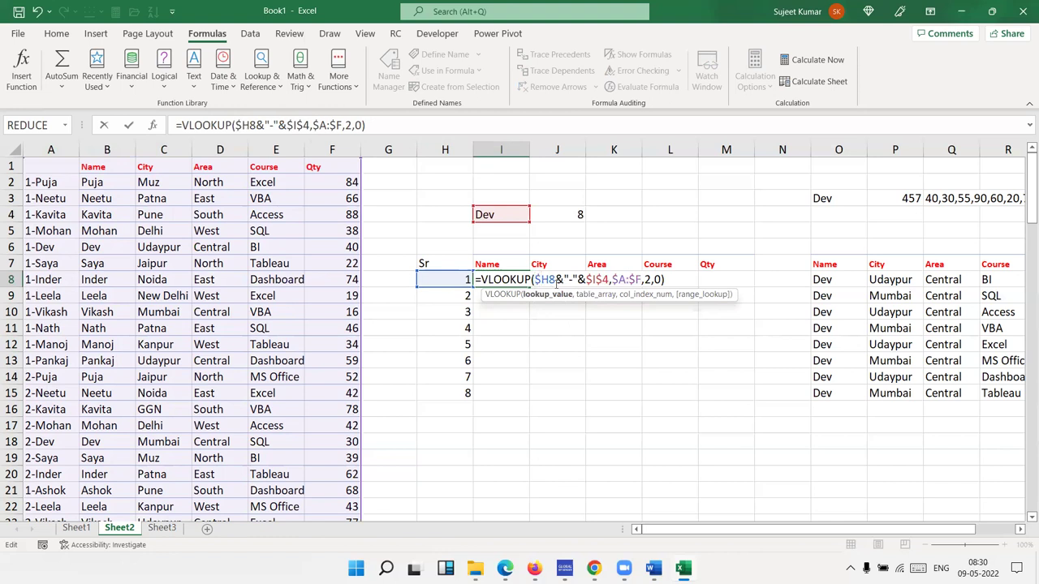
key("ctrl+Return")
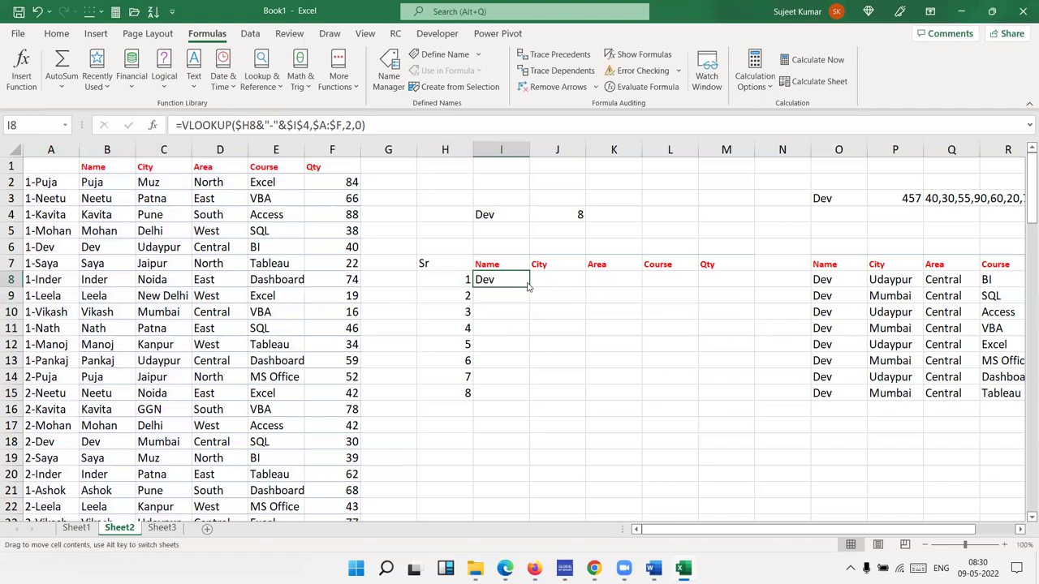
- Copy I8's lookup across to M8 and set J8 and K8 to columns 3 and 4
left_click_drag(528, 286, 736, 279)
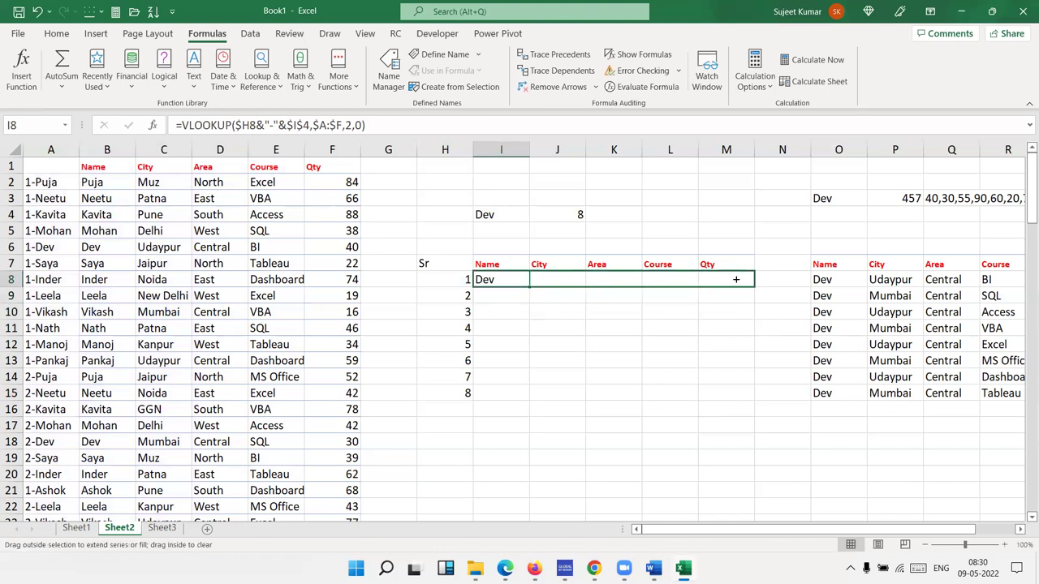
left_click(542, 279)
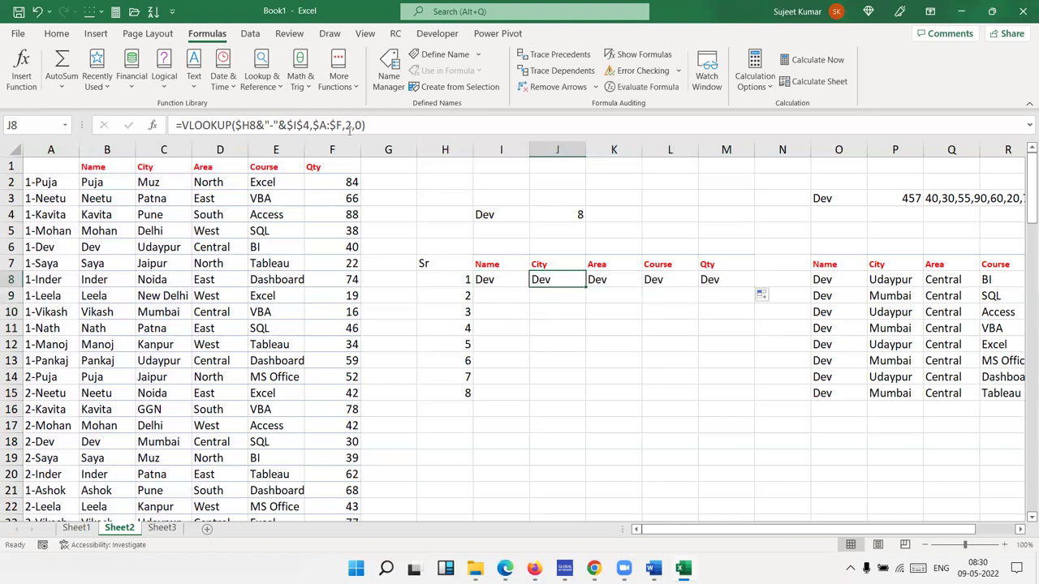
left_click(349, 125)
key("BackSpace")
type("3")
key("Return")
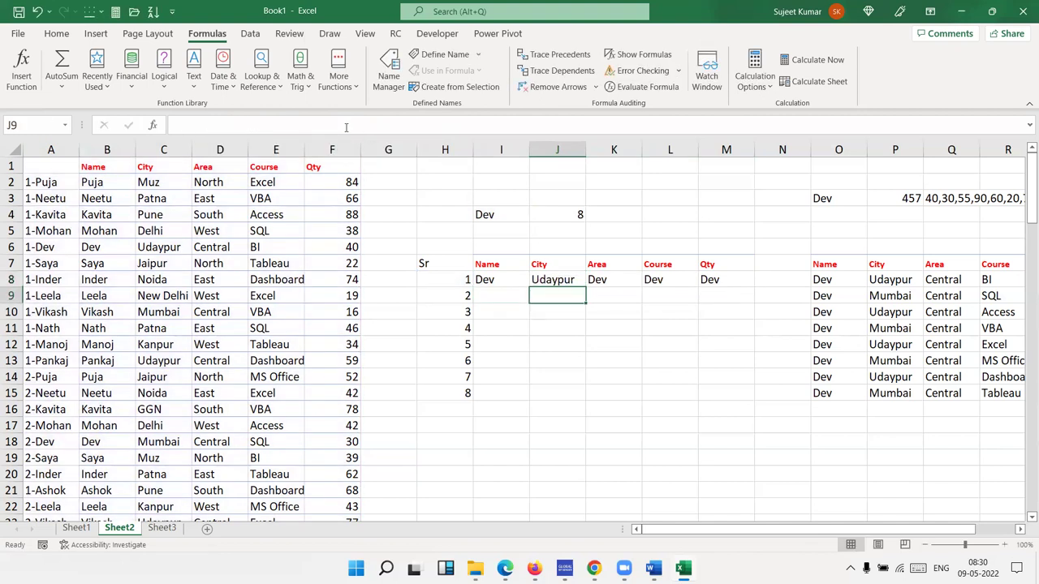
key("Up")
key("Right")
left_click(347, 125)
key("BackSpace")
type("4")
key("Return")
- Set L8 and M8 to columns 5 and 6, returning BI and 40
key("Up")
key("Right")
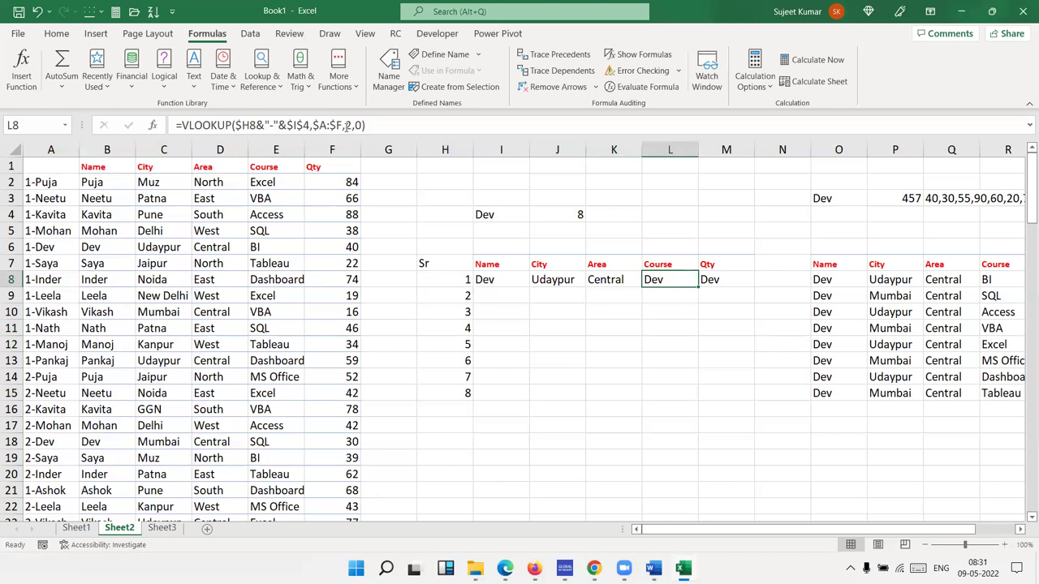
left_click(347, 126)
key("BackSpace")
type("5")
key("Return")
key("Up")
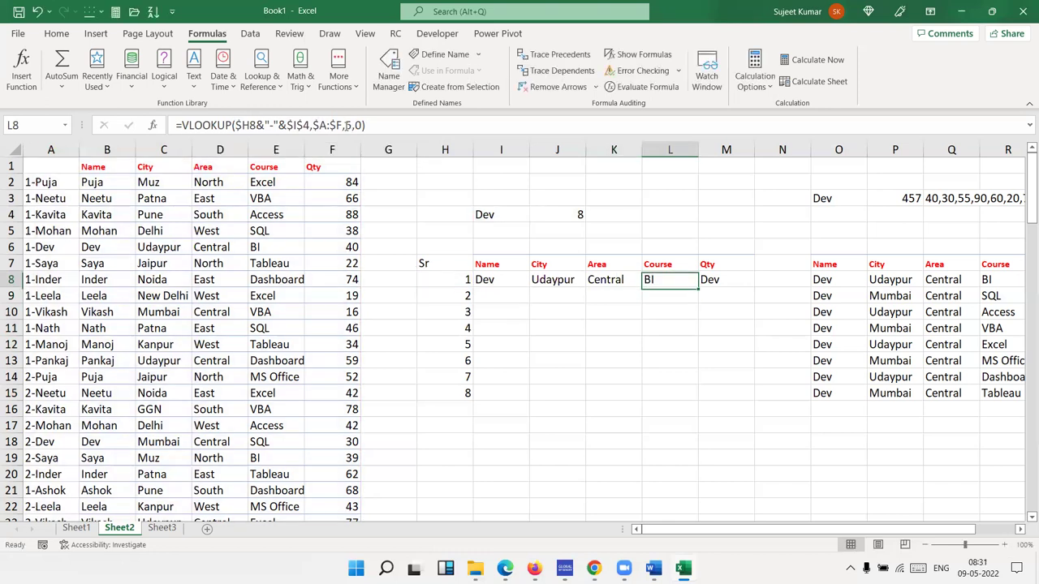
key("Right")
left_click(346, 126)
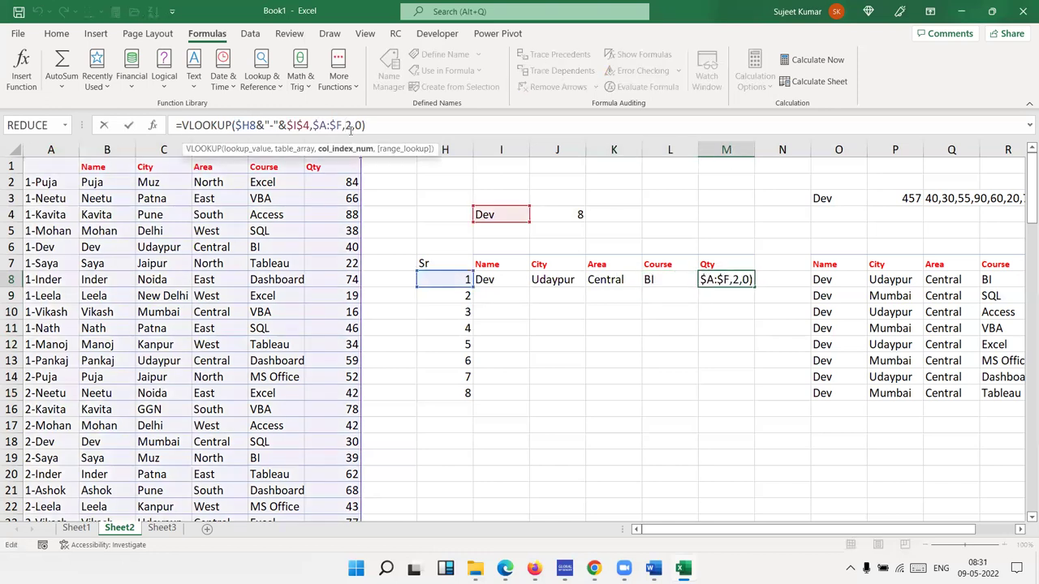
key("BackSpace")
type("6")
key("Return")
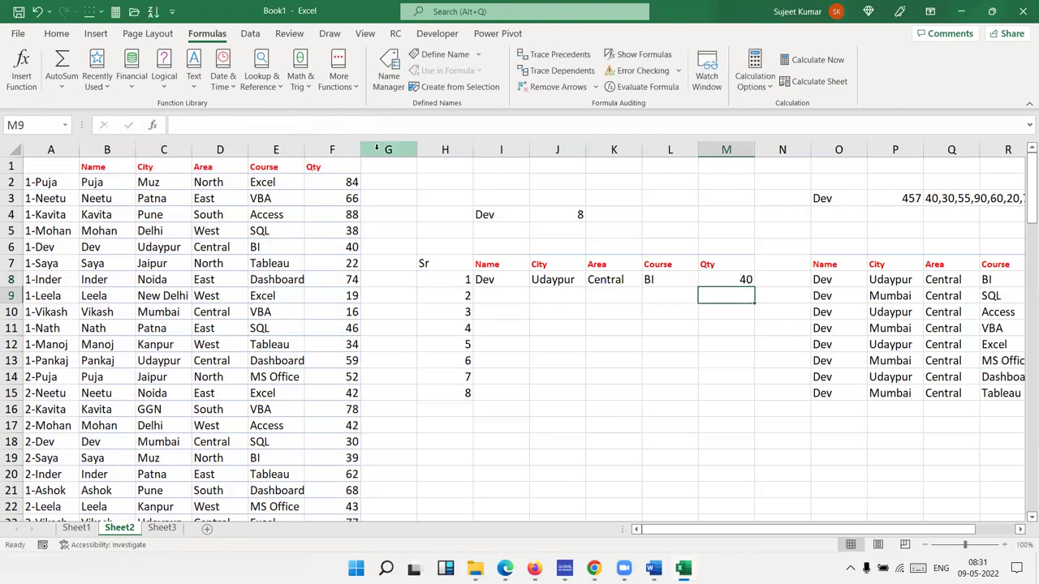
- Fill the row-8 lookups down to row 22 and wrap I8 in IFERROR(…,"") down the Name column
mouse_move(497, 278)
left_mouse_down()
mouse_move(742, 279)
mouse_move(753, 508)
left_mouse_up()
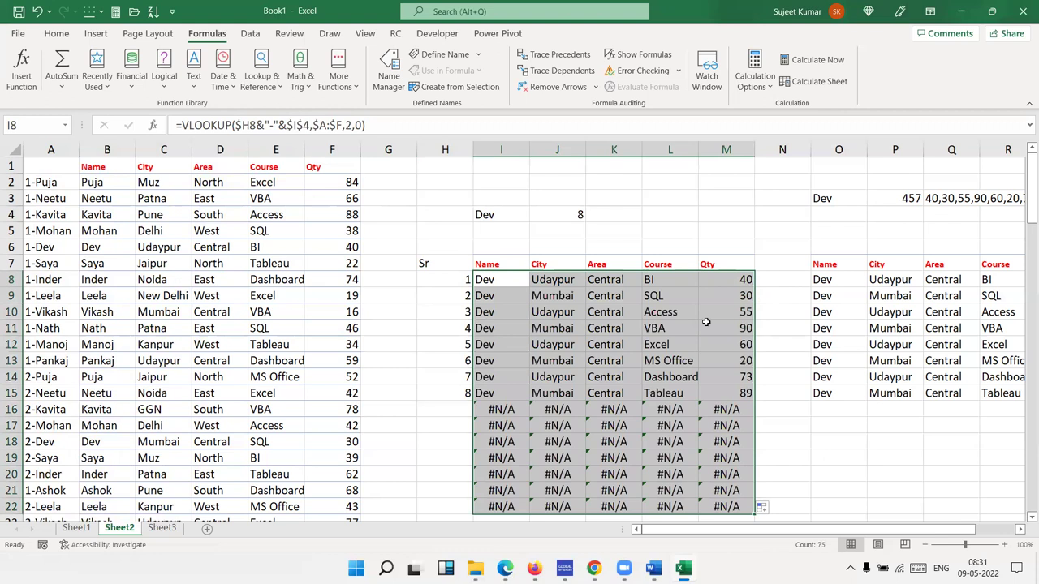
left_click(477, 280)
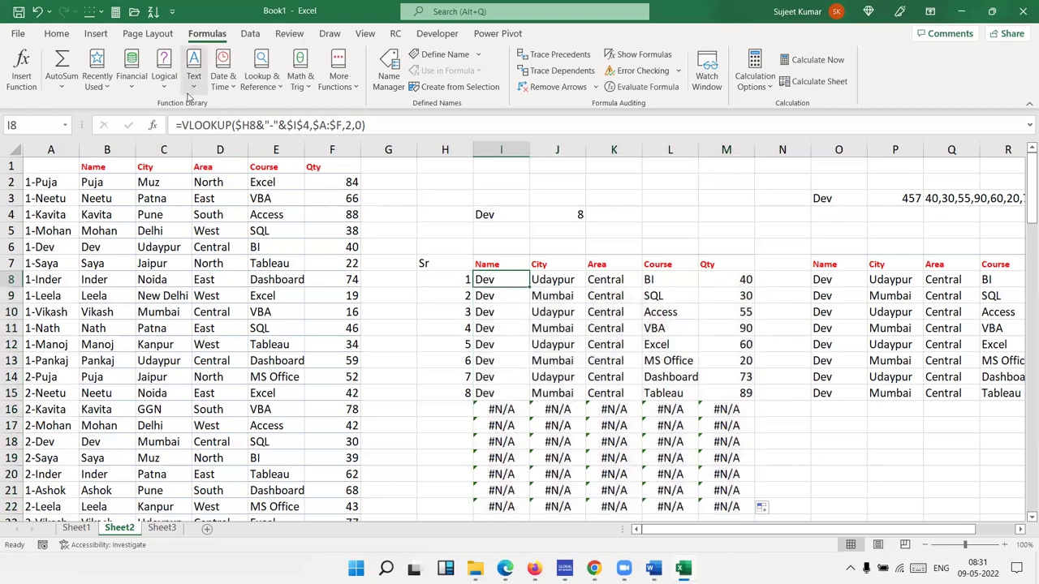
left_click(183, 125)
type("if")
key("Tab")
left_click(427, 125)
type(",\"\"")
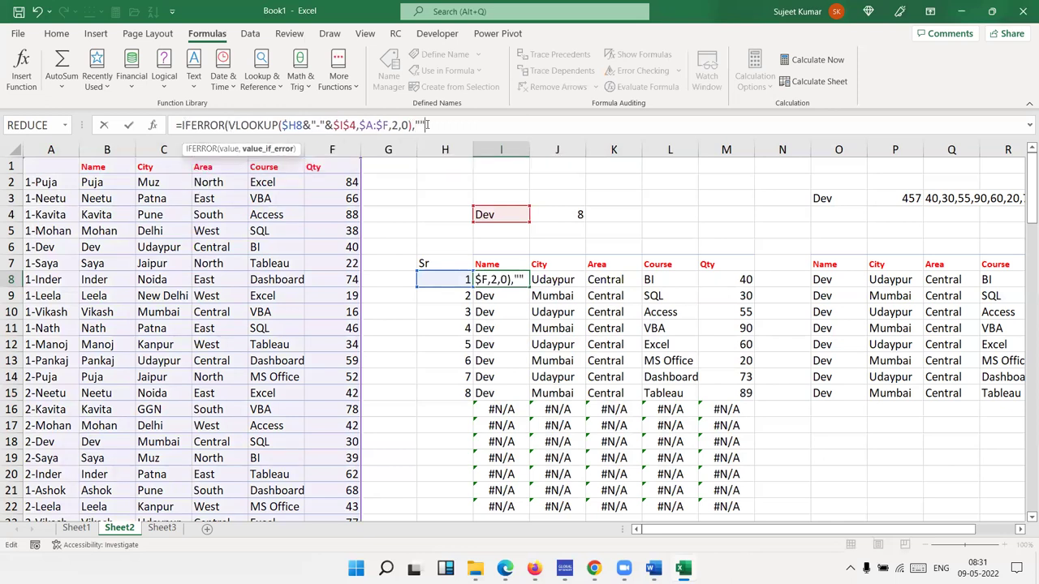
key("Return")
key("Return")
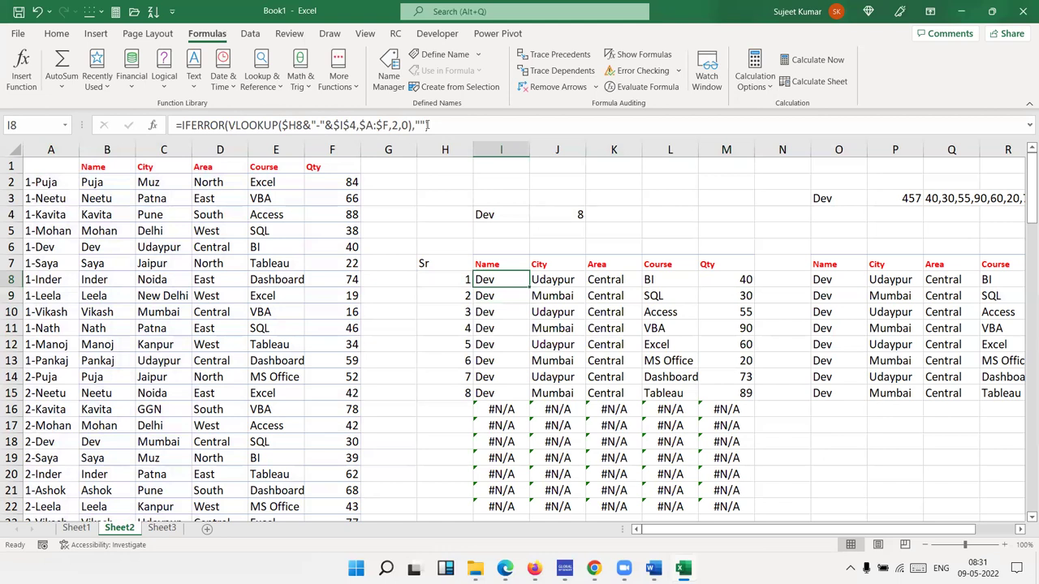
double_click(527, 284)
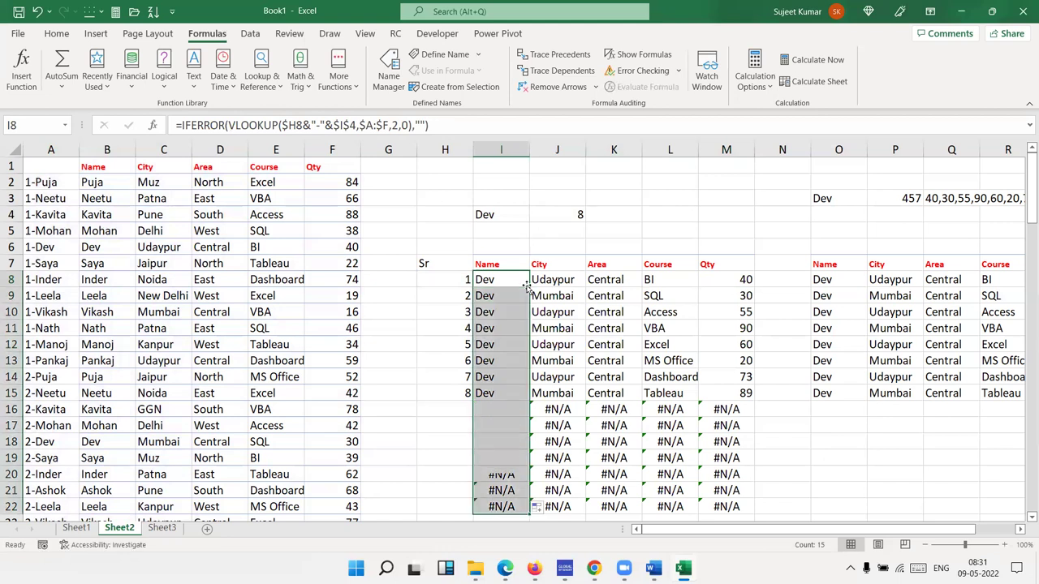
left_click(546, 279)
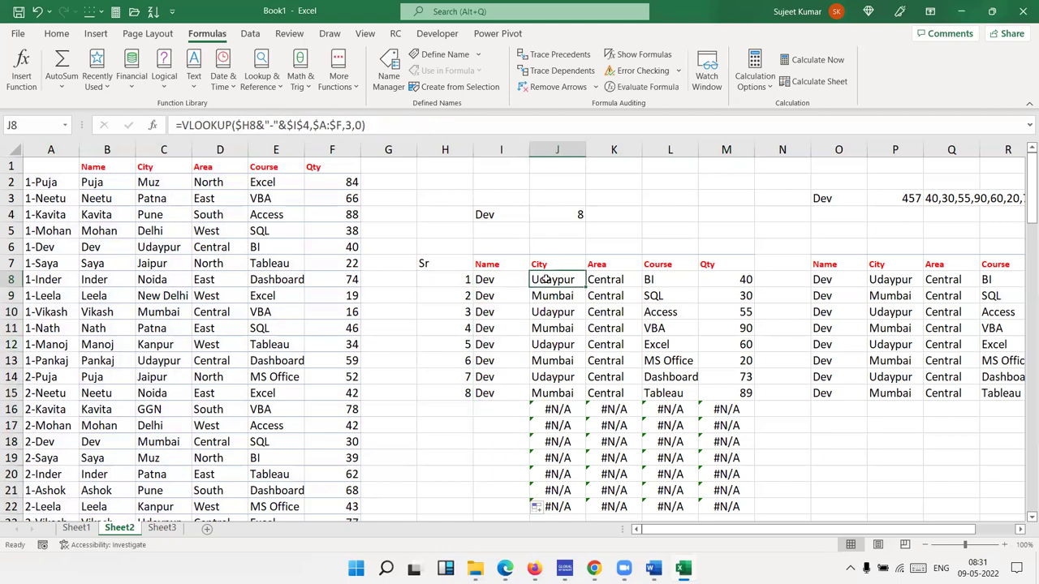
- Change the lookup name in I4 to Puja
left_click(488, 214)
type("Puja")
key("Return")
- Enter a different person's name in I4 as the new lookup name
left_click(489, 214)
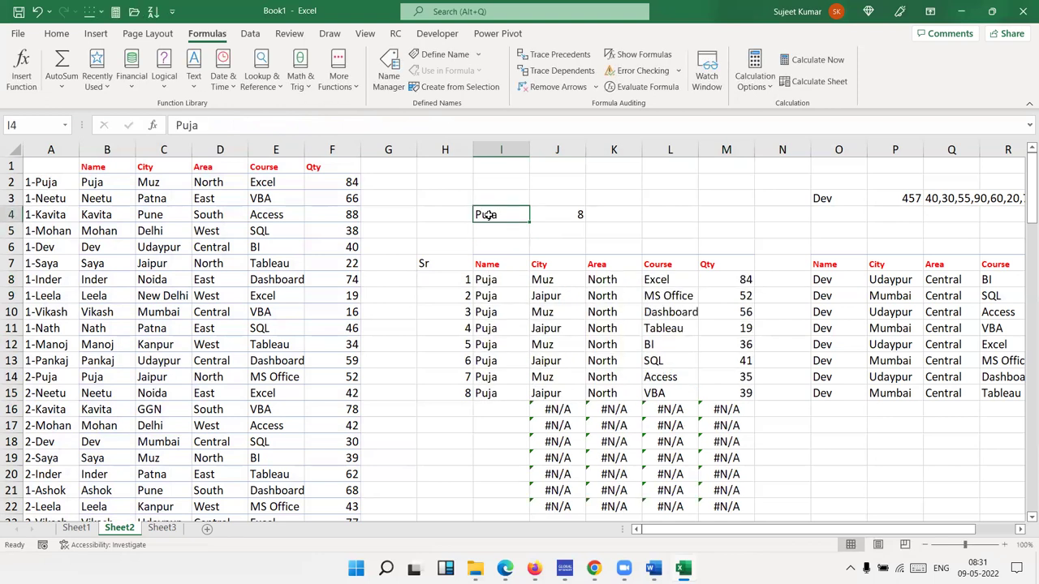
type("Mohan")
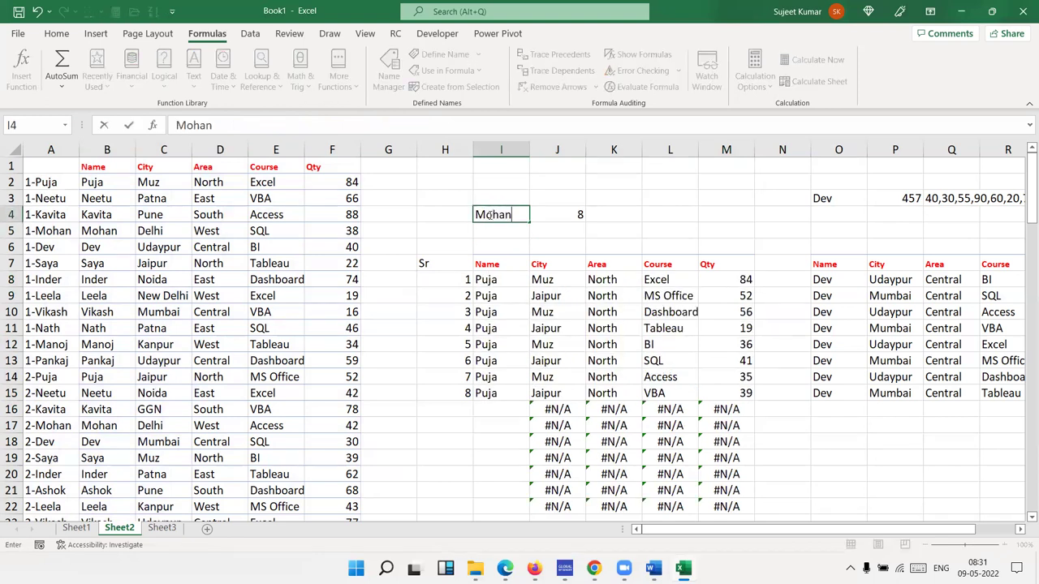
key("Return")
- Overwrite the names in B7 and B9 with that same name, raising J4's count to 10
left_click(486, 214)
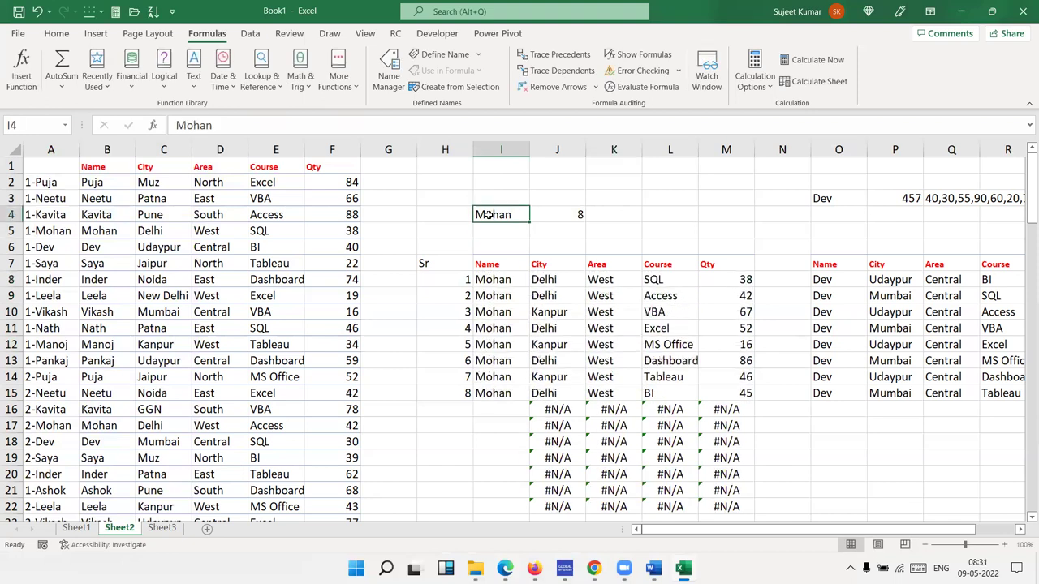
key("Left")
key("Left")
key("Right")
key("Left")
key("Left")
key("Left")
key("Left")
key("Left")
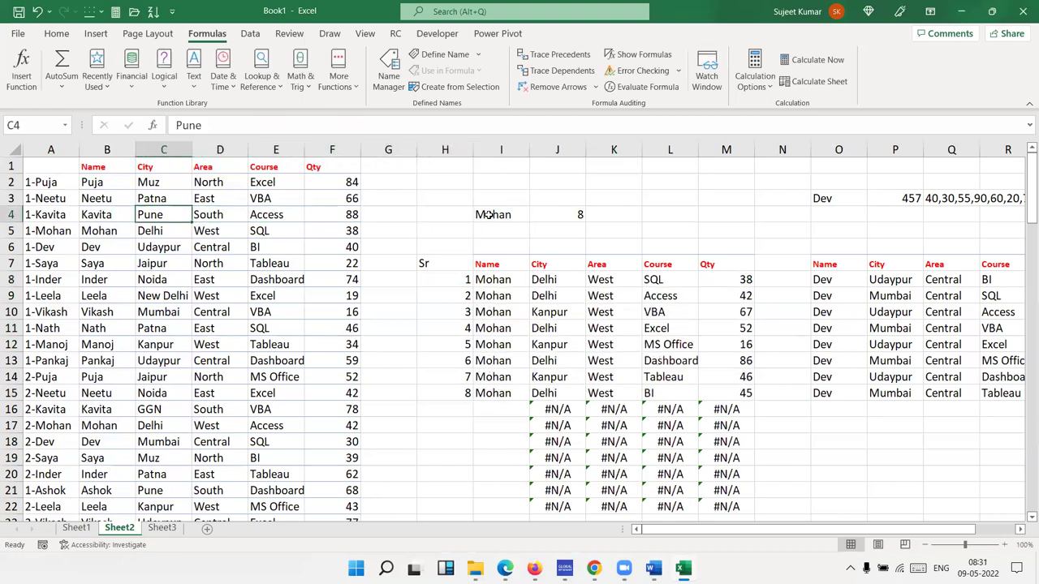
key("Left")
key("Down")
key("Down")
key("Down")
type("Mohan")
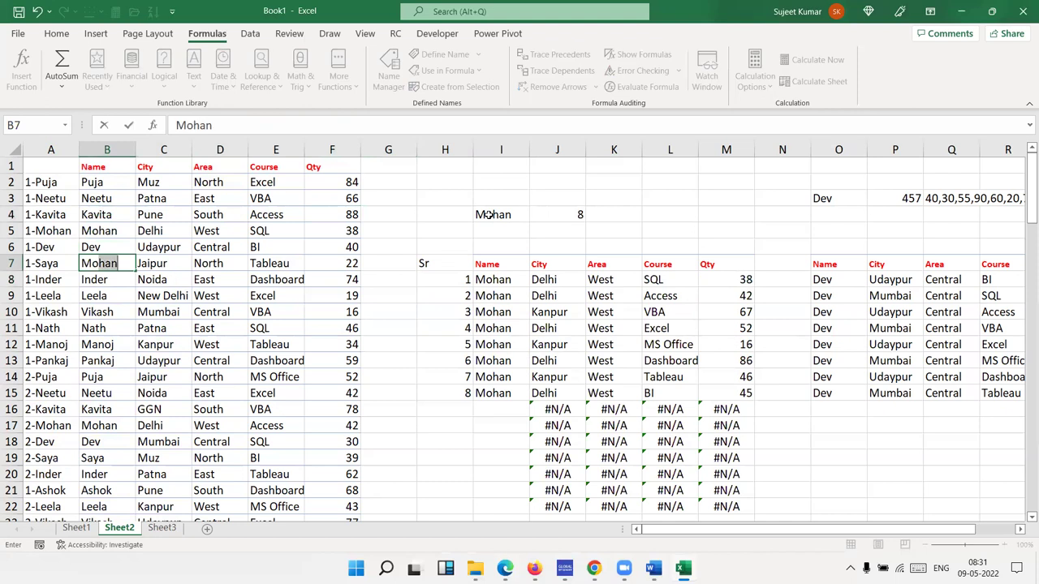
key("Return")
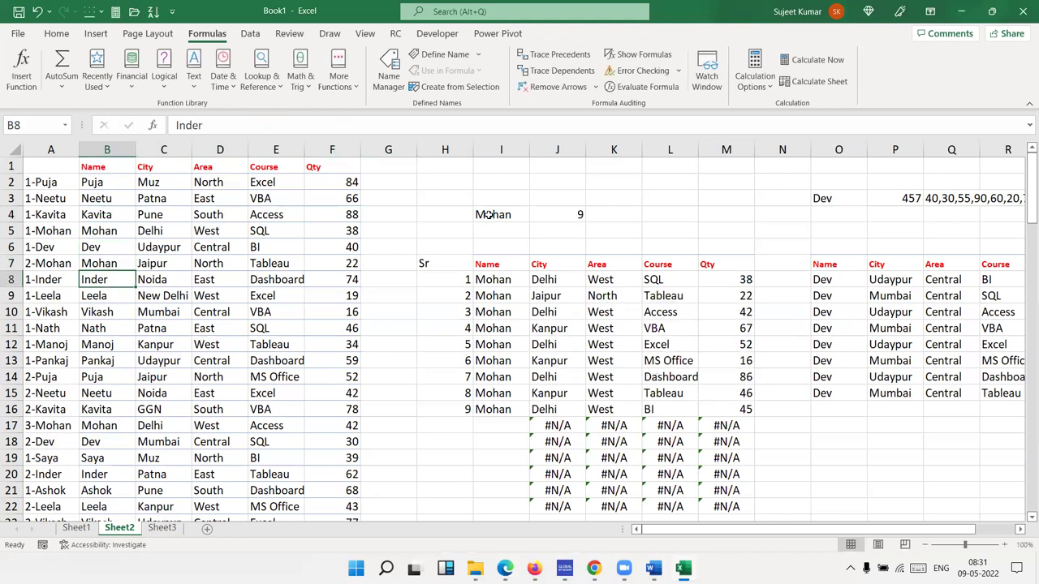
key("Down")
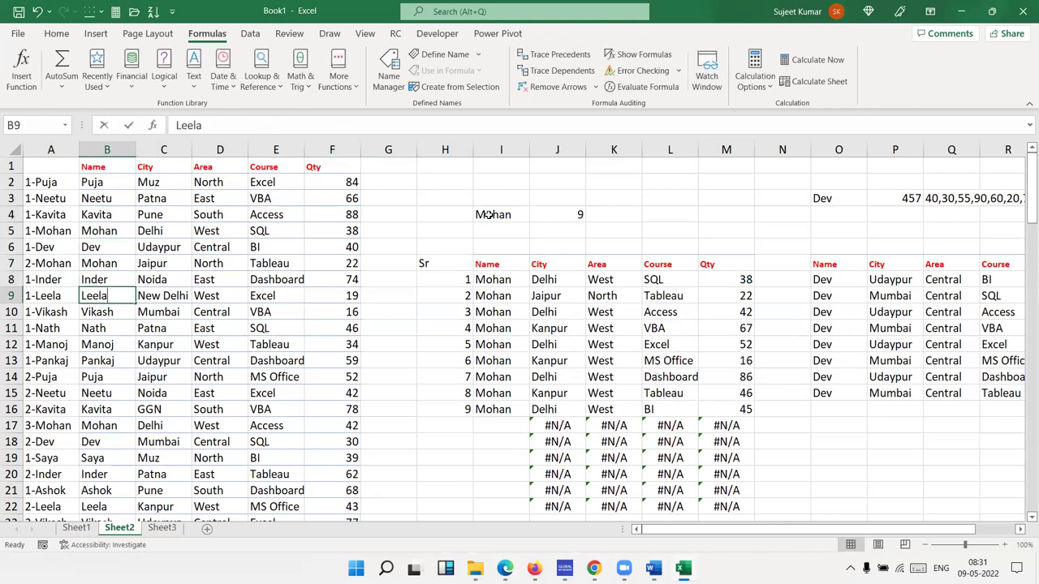
type("Mohan")
key("Return")
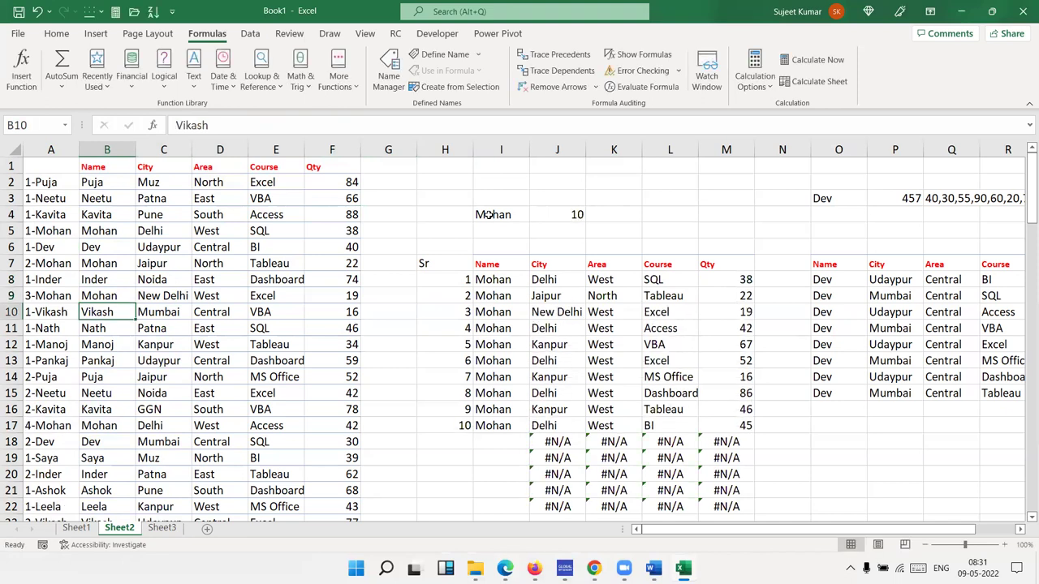